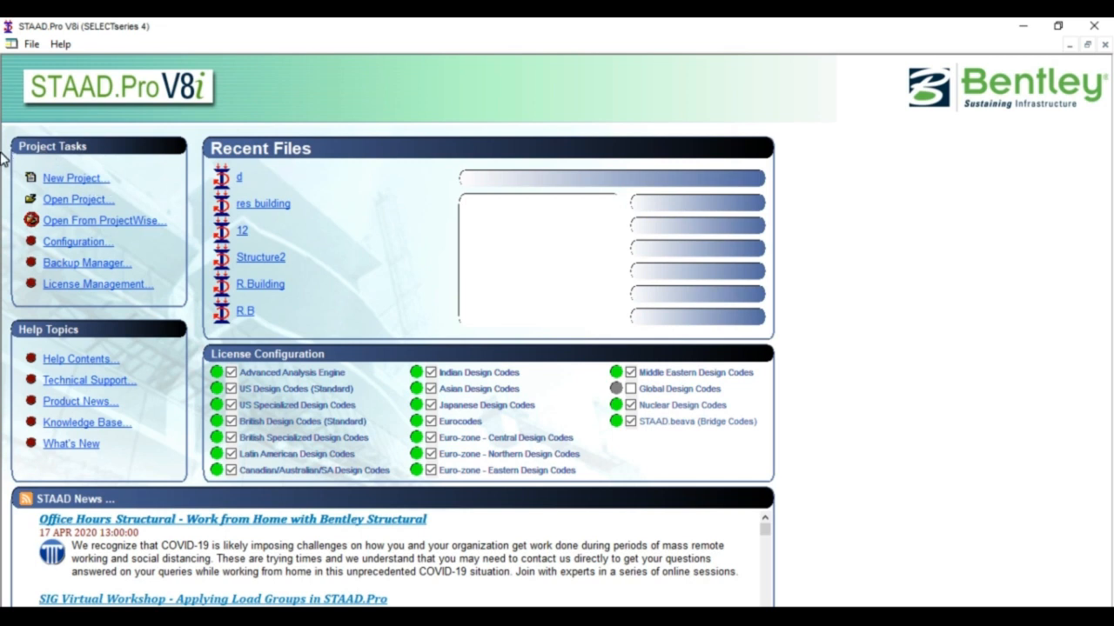
# Step: Create a new Space structure project named RES BUILD and start it with the Add Beam option
pyautogui.click(69, 178)
pyautogui.click(402, 198)
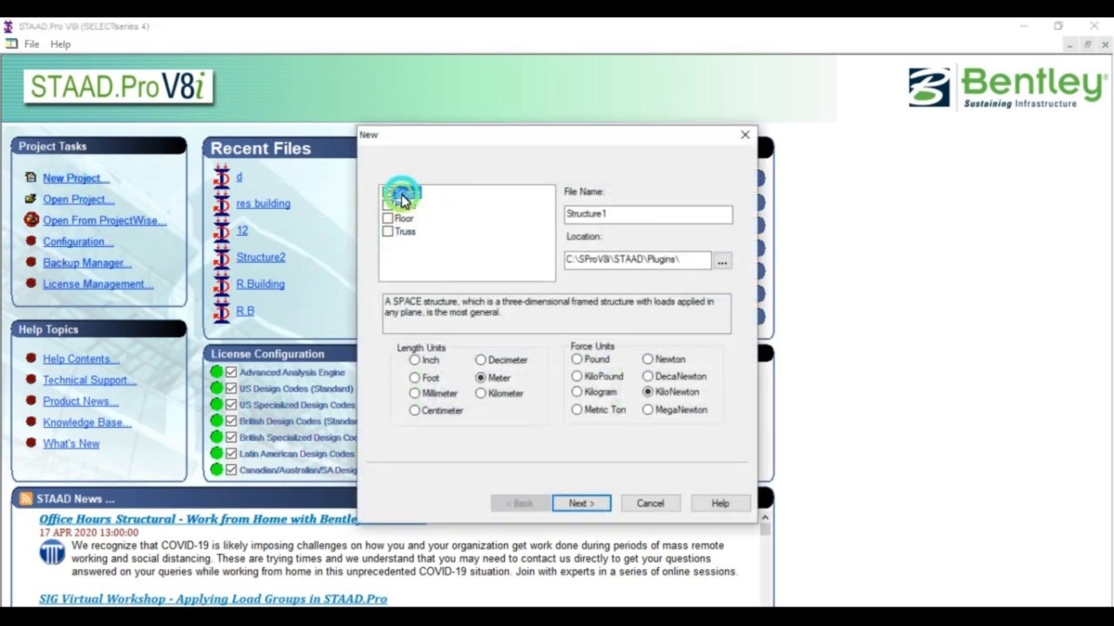
pyautogui.doubleClick(614, 216)
pyautogui.write('RES BUILD')
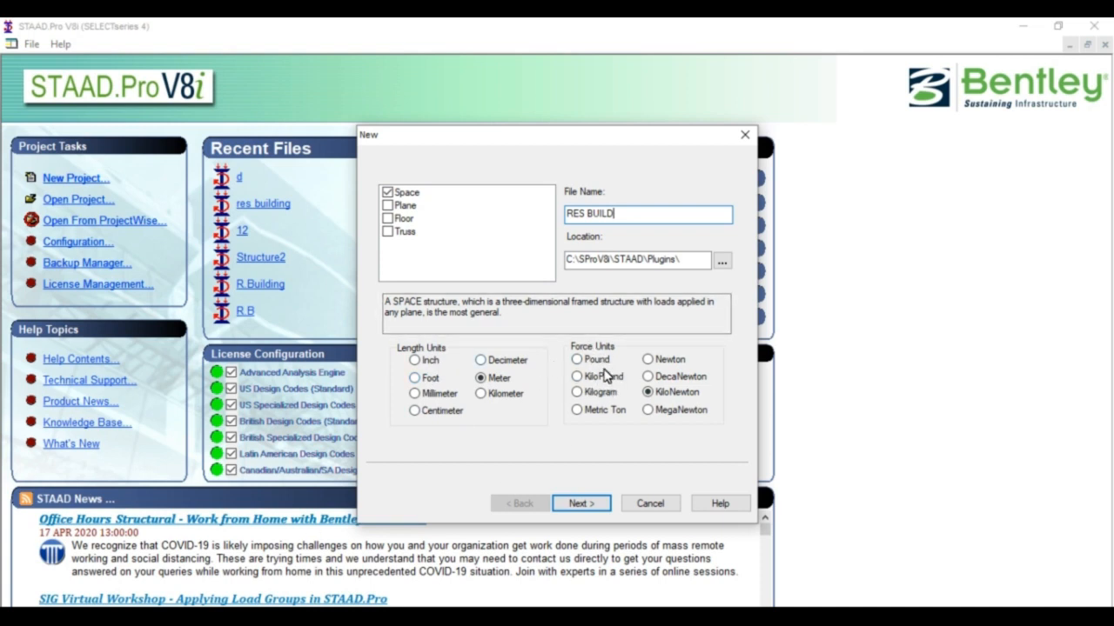
pyautogui.click(577, 504)
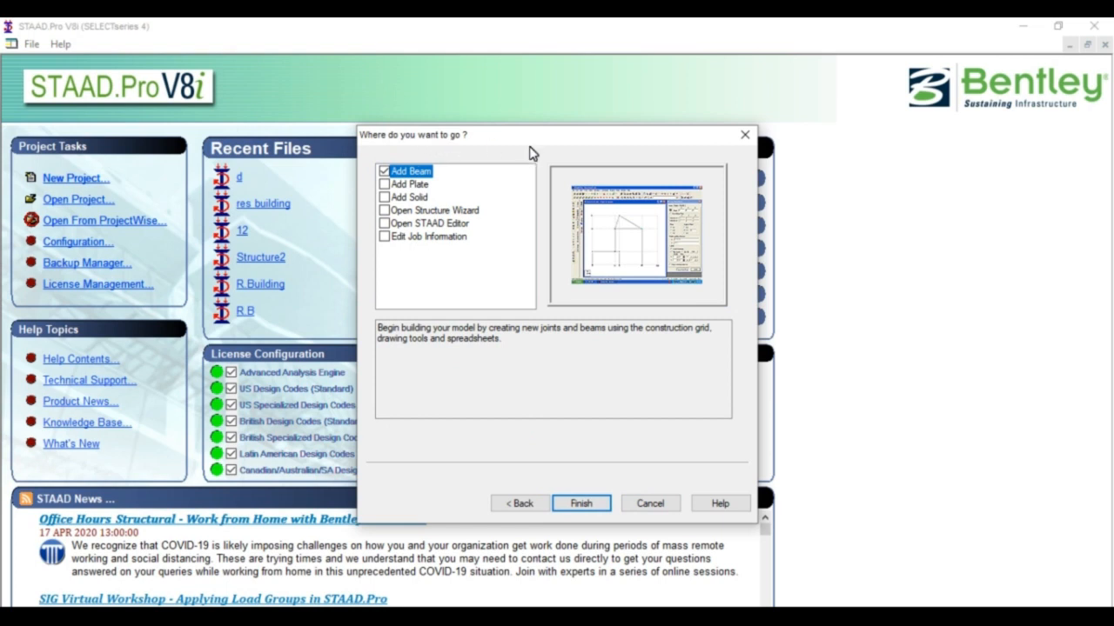
pyautogui.moveTo(502, 144); pyautogui.dragTo(429, 117)
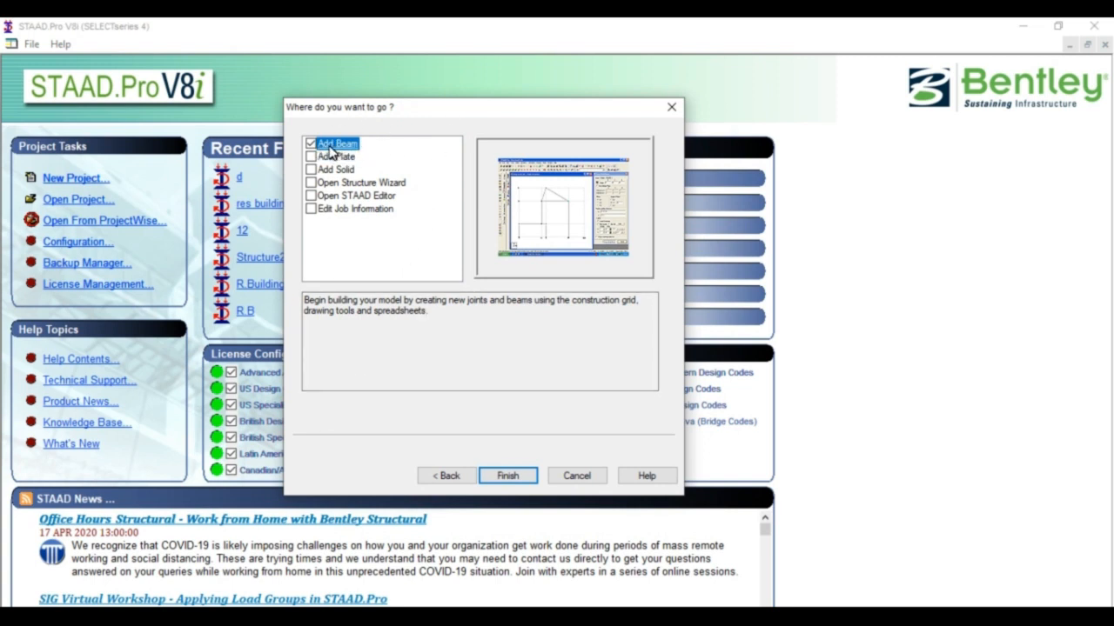
pyautogui.click(505, 477)
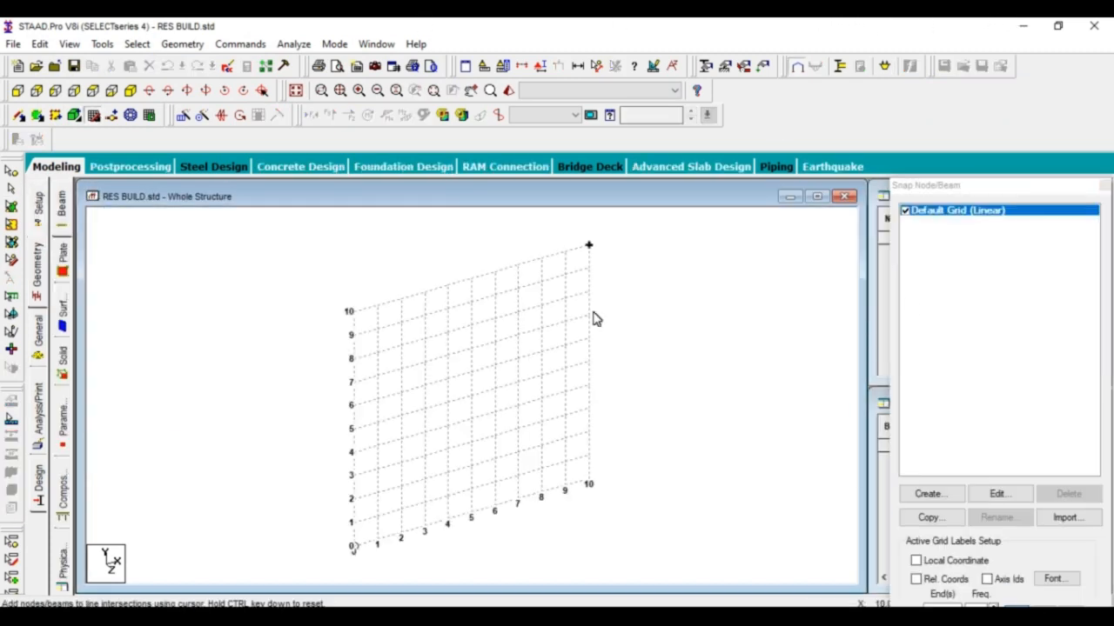
# Step: Close the Snap Node/Beam grid settings without placing any nodes
pyautogui.moveTo(938, 187); pyautogui.dragTo(977, 106)
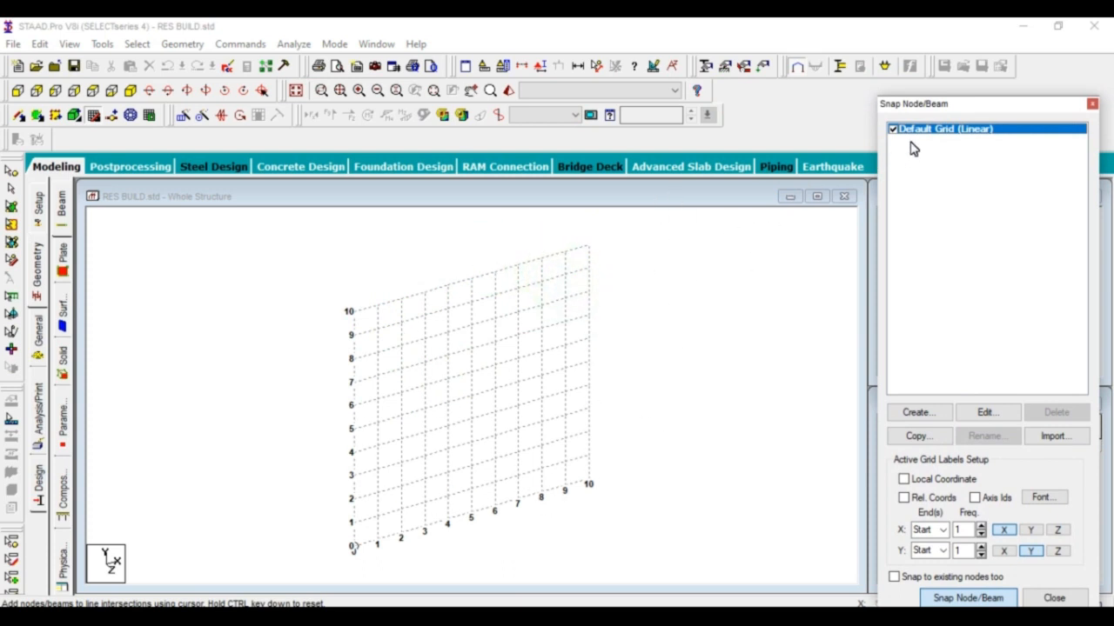
pyautogui.moveTo(924, 110); pyautogui.dragTo(905, 72)
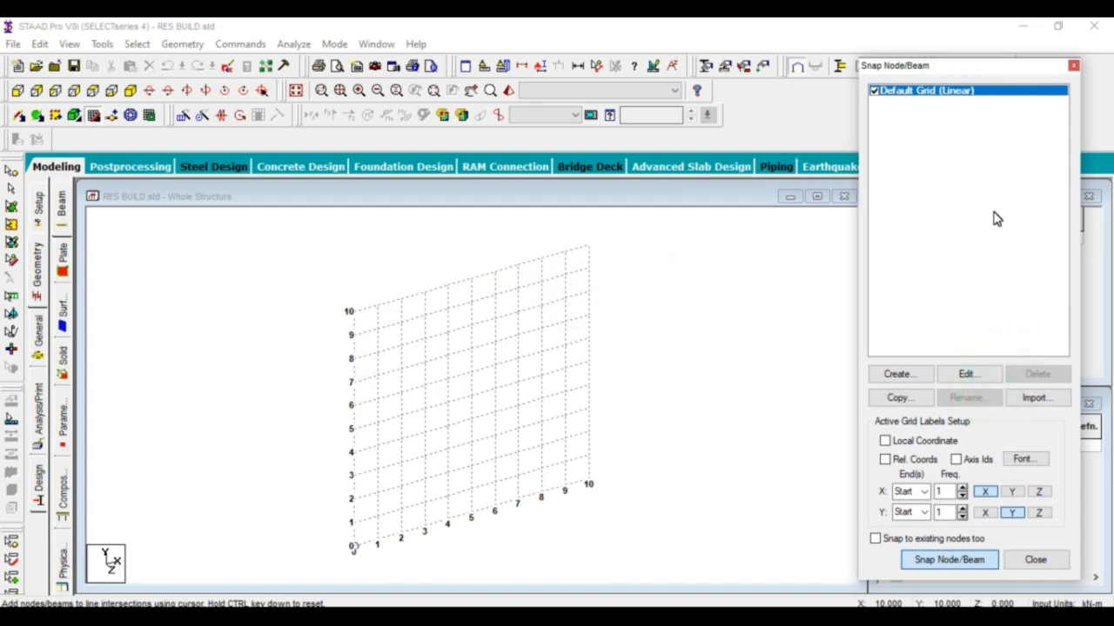
pyautogui.moveTo(990, 74); pyautogui.dragTo(986, 100)
pyautogui.click(1081, 94)
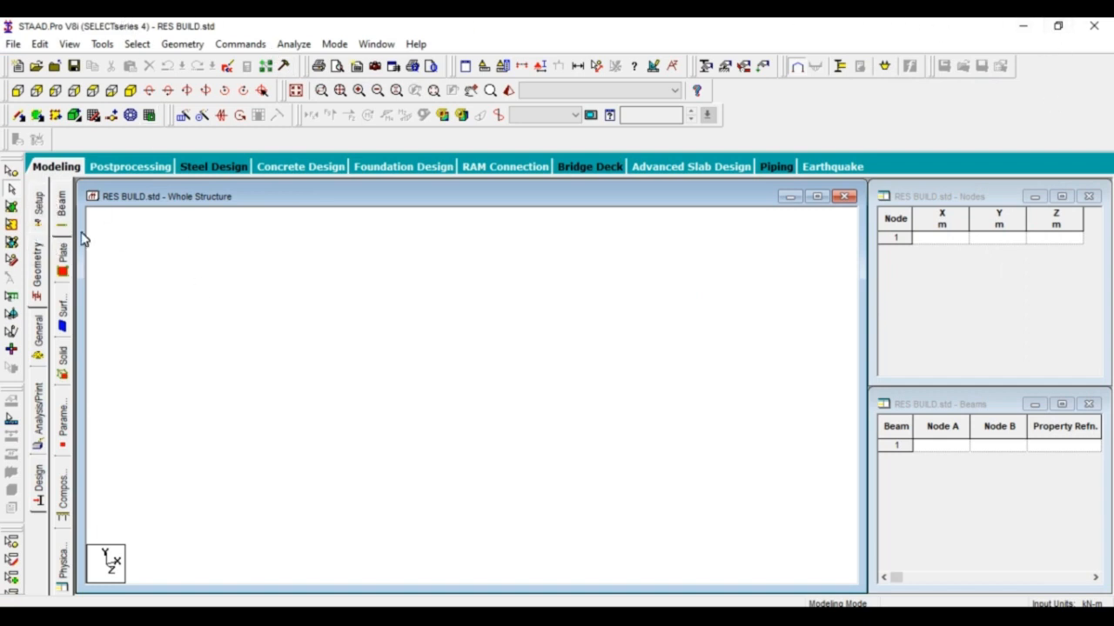
# Step: Fill in the job information with RES BUILD as the job and ROYAL CIVIL as the client
pyautogui.click(43, 211)
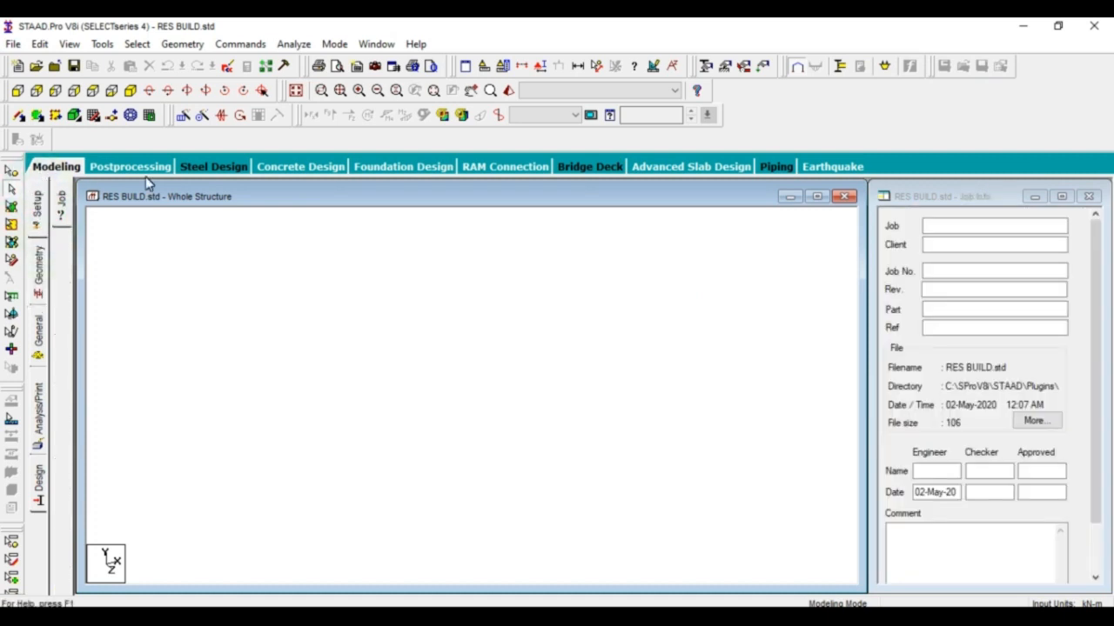
pyautogui.click(938, 230)
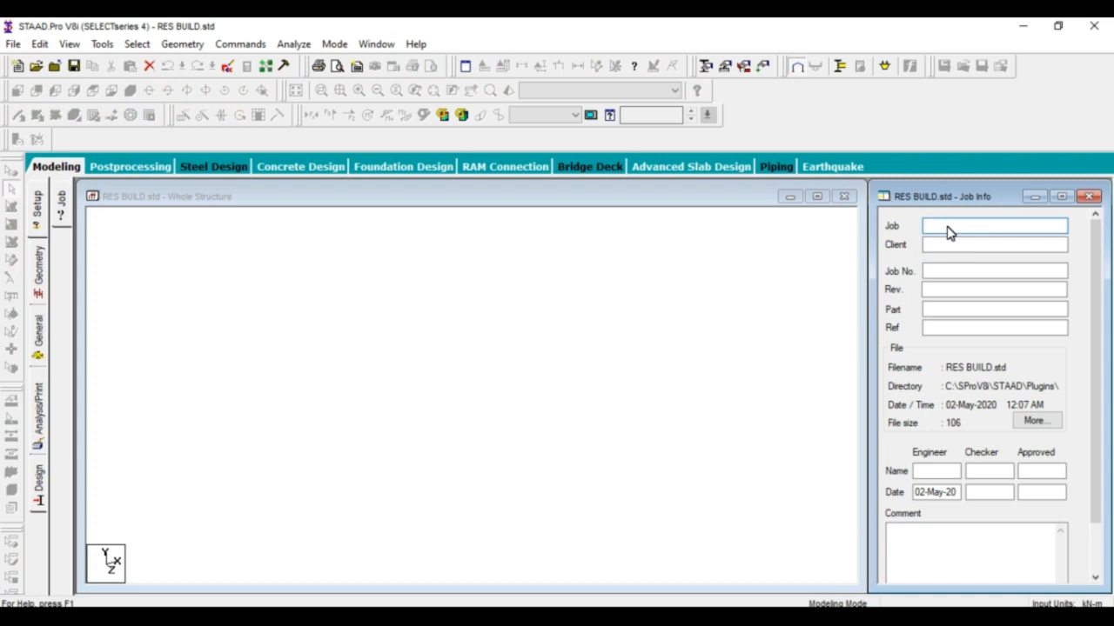
pyautogui.write('RES BUILD')
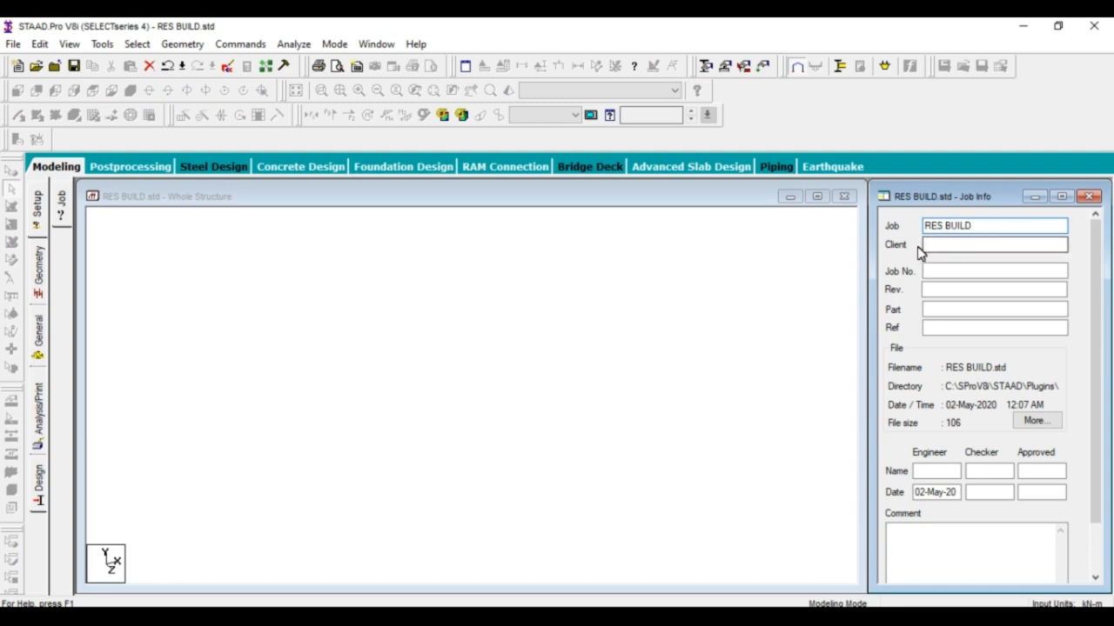
pyautogui.click(944, 250)
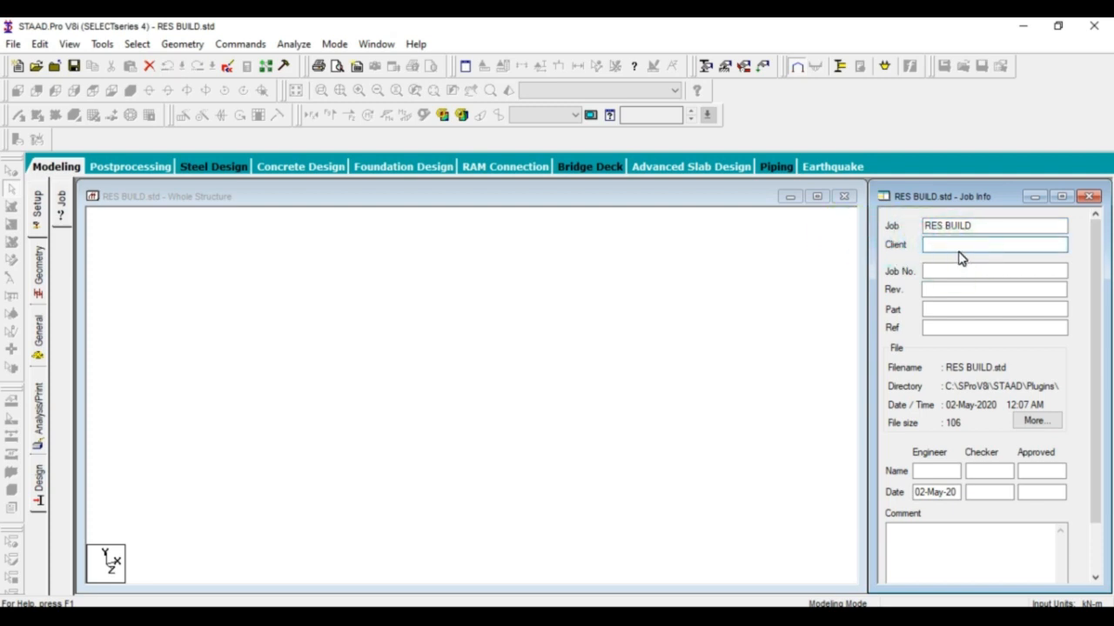
pyautogui.click(937, 248)
pyautogui.write('ROYAL CIVIL')
# Step: Set the job number to 1 and the revision to 0, leaving the part and reference blank
pyautogui.click(938, 272)
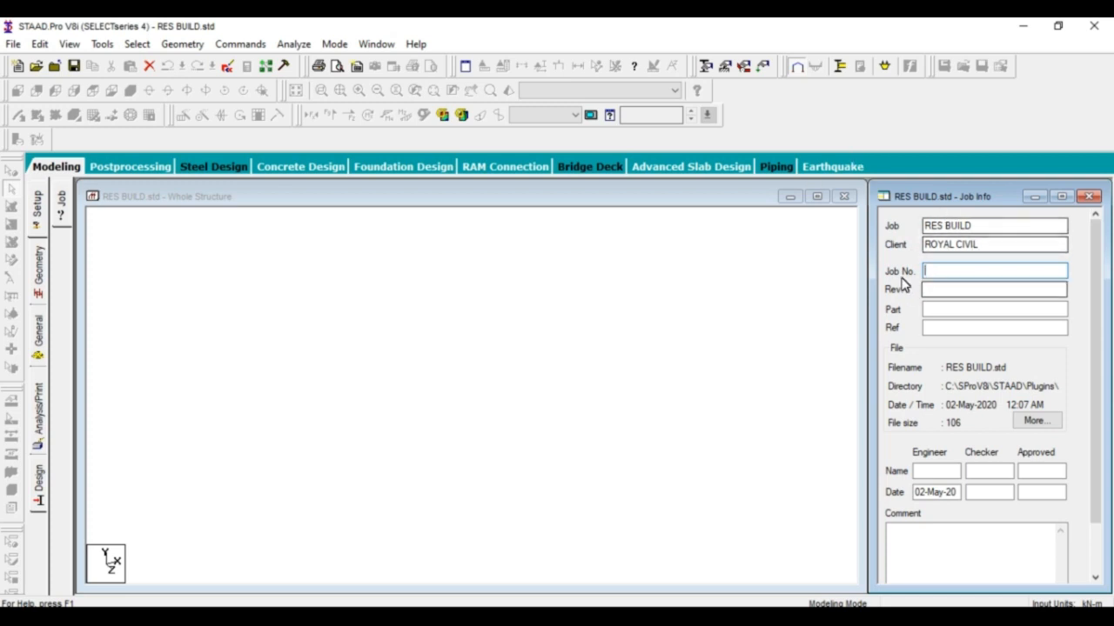
pyautogui.click(929, 270)
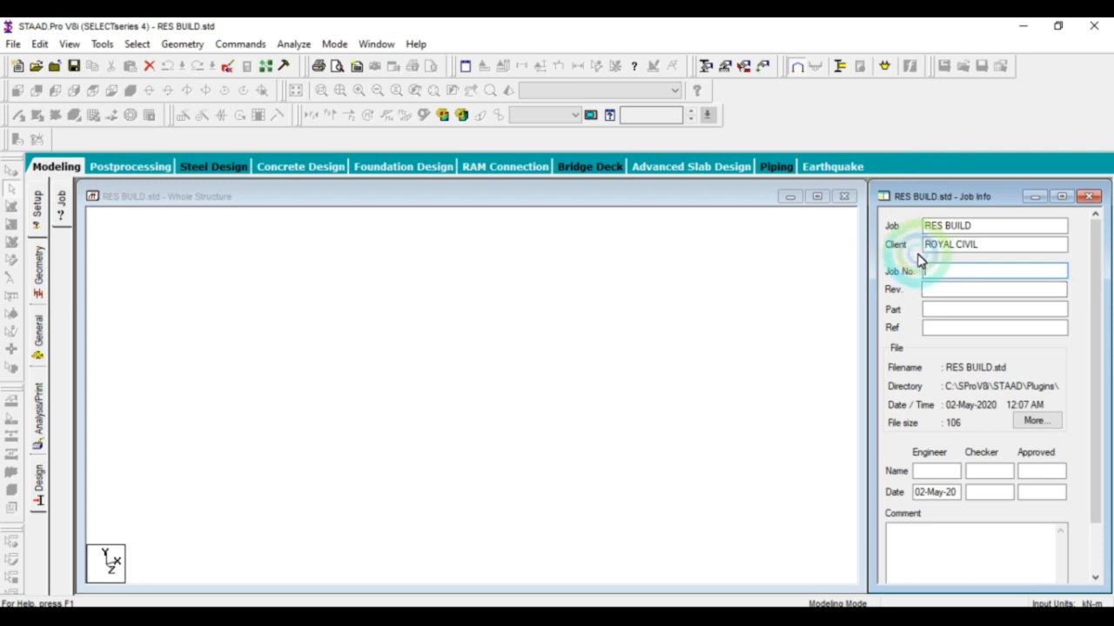
pyautogui.write('1')
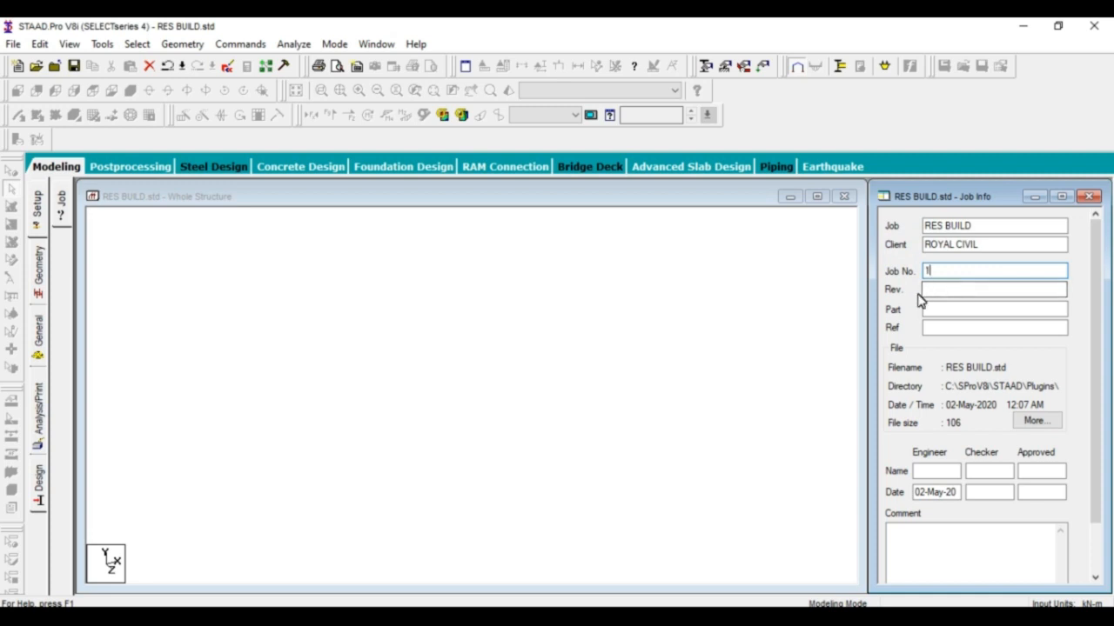
pyautogui.click(760, 278)
pyautogui.click(928, 287)
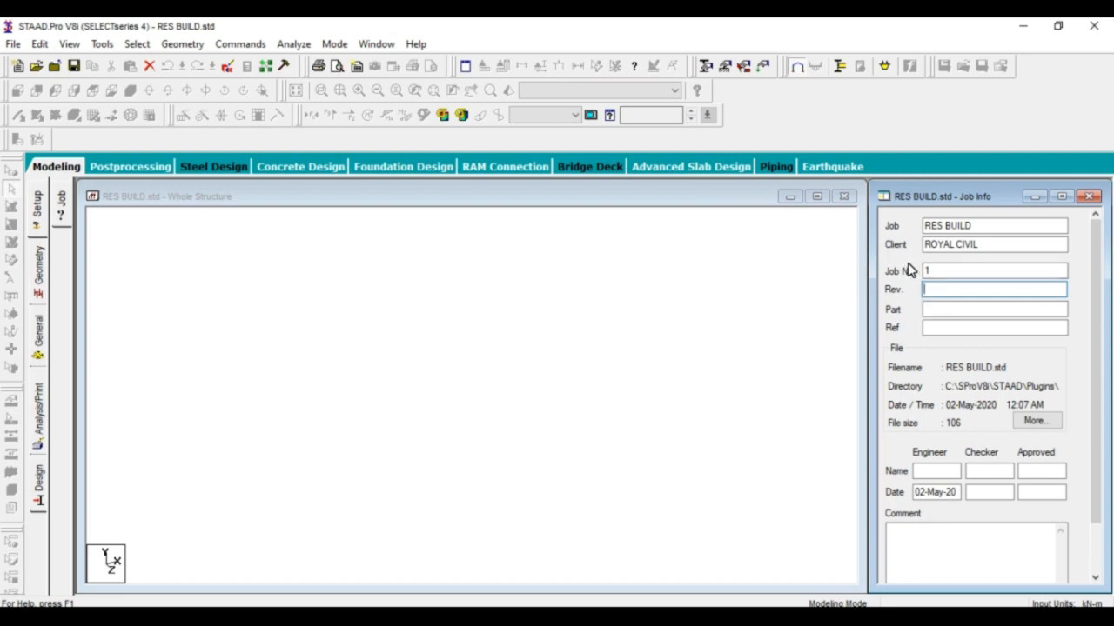
pyautogui.write('0')
pyautogui.click(926, 311)
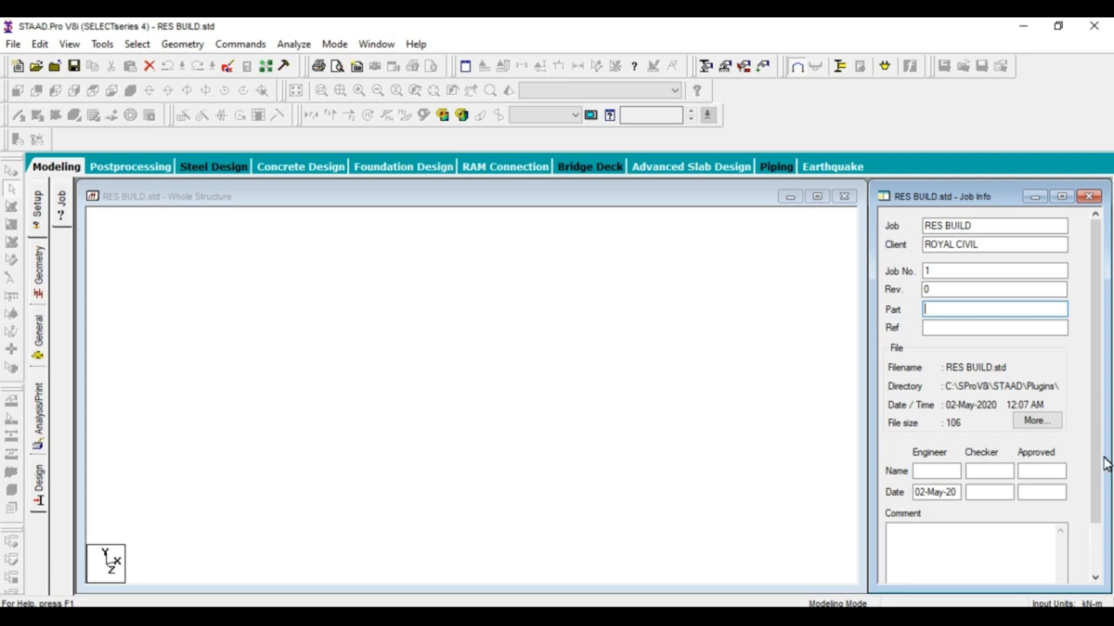
pyautogui.click(796, 314)
pyautogui.click(979, 330)
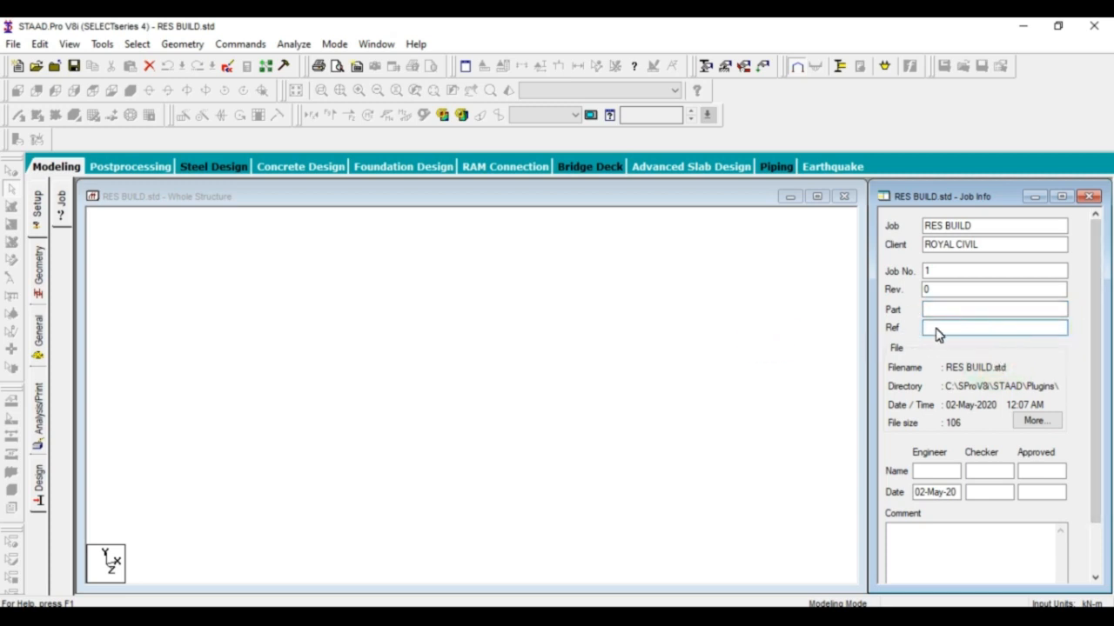
# Step: Enter the engineer's name in the job information, leaving the checker and approver names blank
pyautogui.click(923, 471)
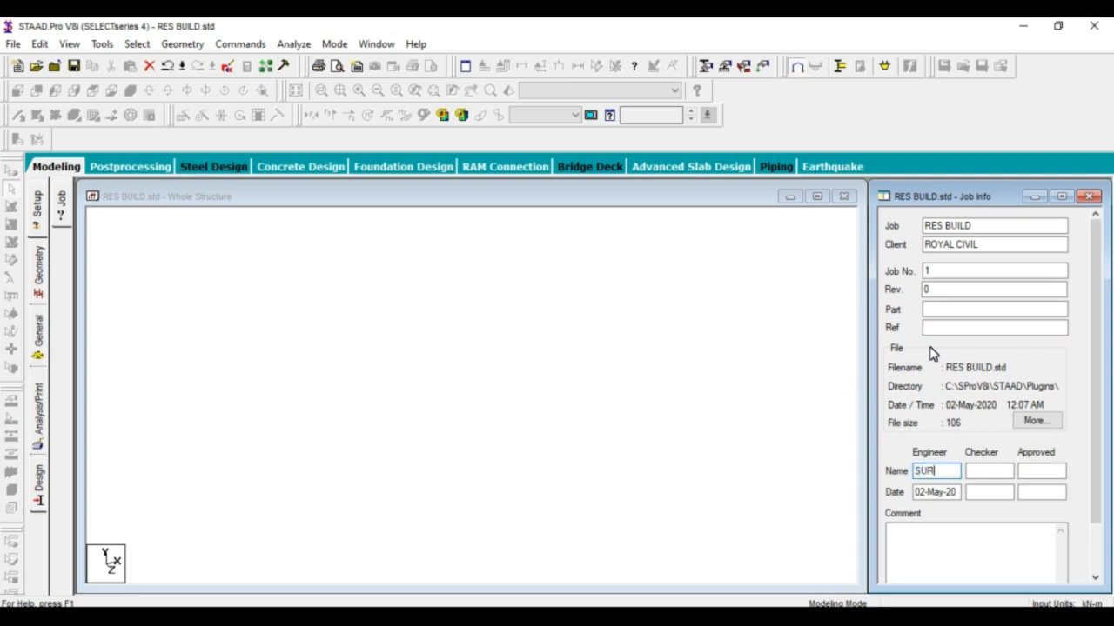
pyautogui.write('PRAK')
pyautogui.click(984, 472)
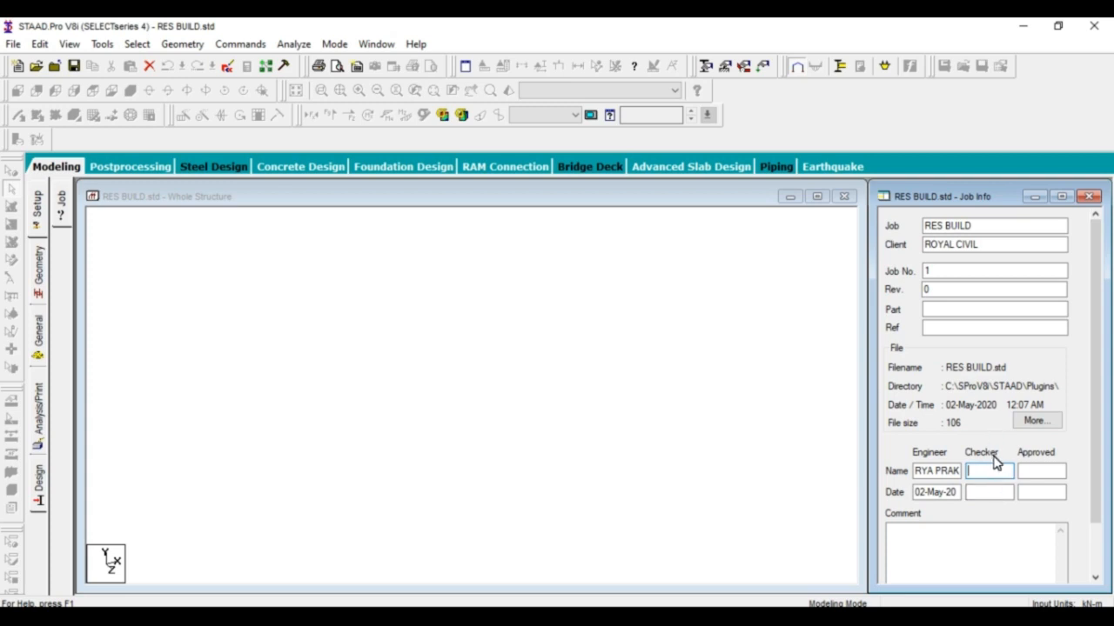
pyautogui.click(1025, 475)
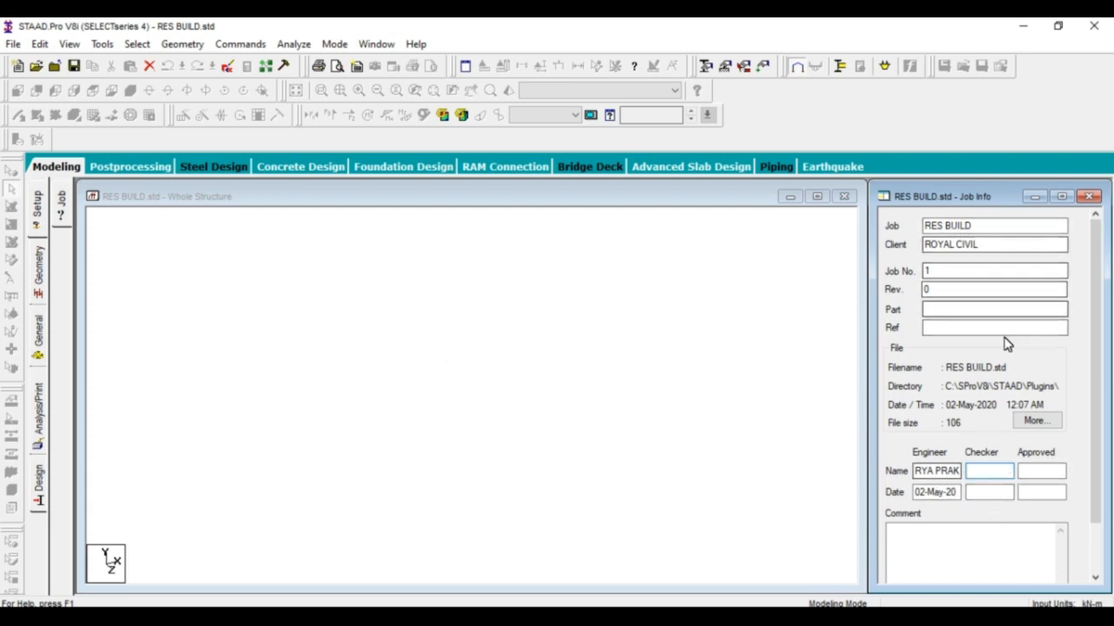
pyautogui.scroll(-1, 1001, 365)
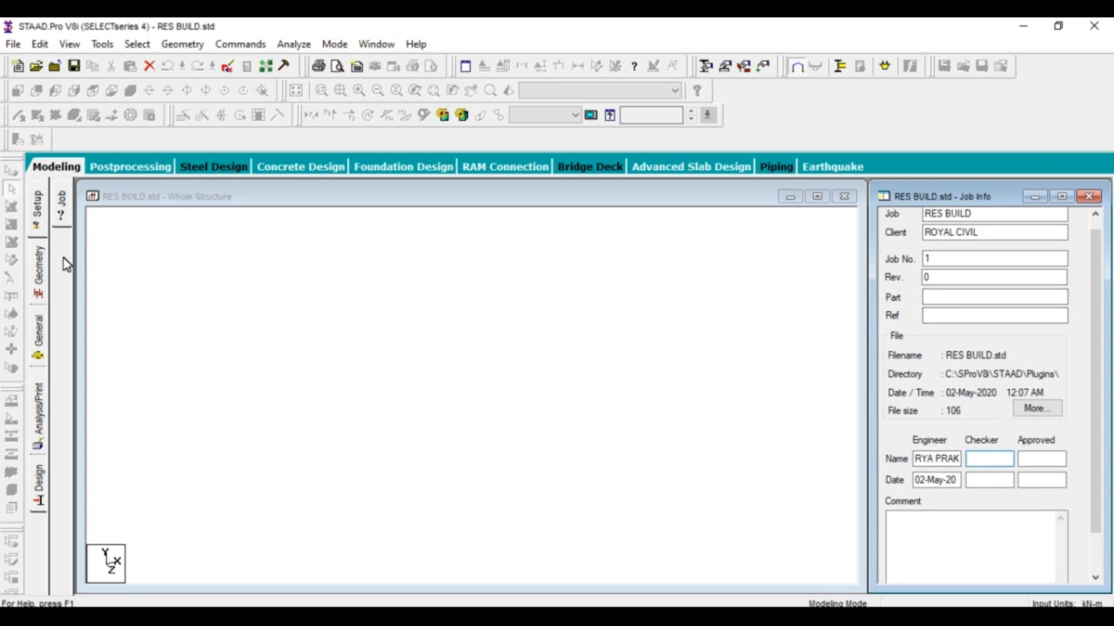
# Step: Place a node at the origin of the default linear grid in the beam geometry and close the snap grid
pyautogui.click(37, 268)
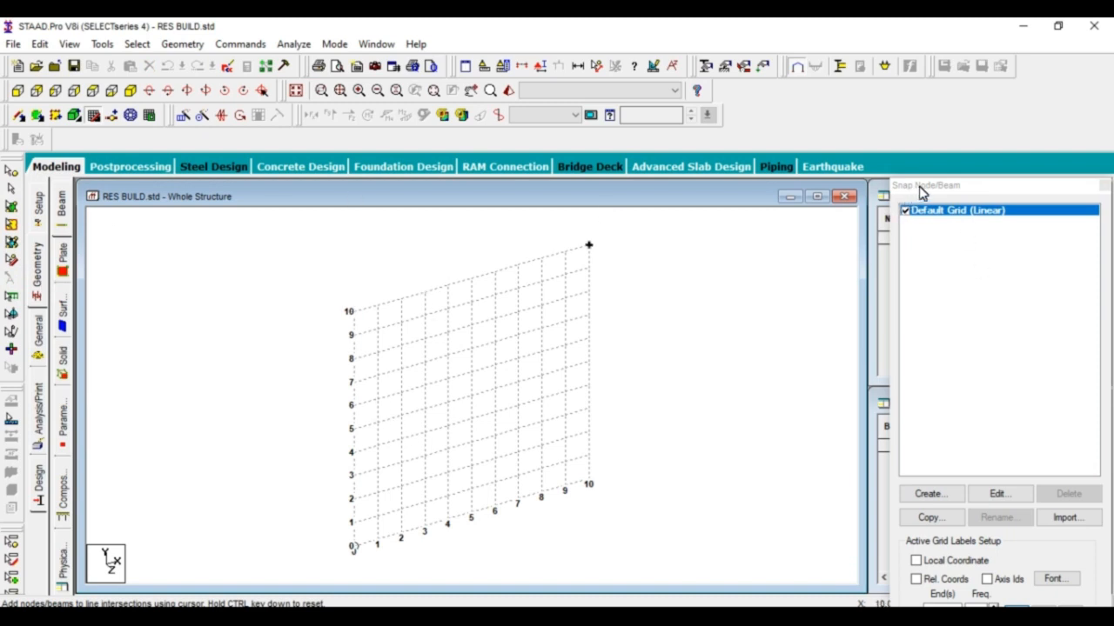
pyautogui.moveTo(906, 193); pyautogui.dragTo(922, 101)
pyautogui.click(519, 299)
pyautogui.click(384, 313)
pyautogui.click(567, 254)
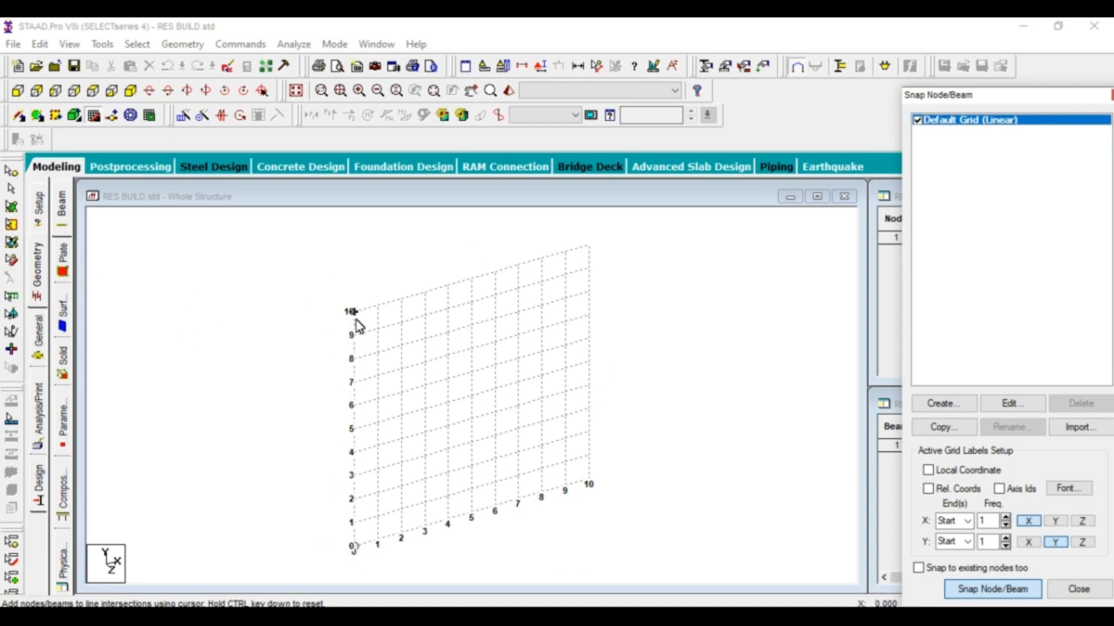
pyautogui.click(346, 550)
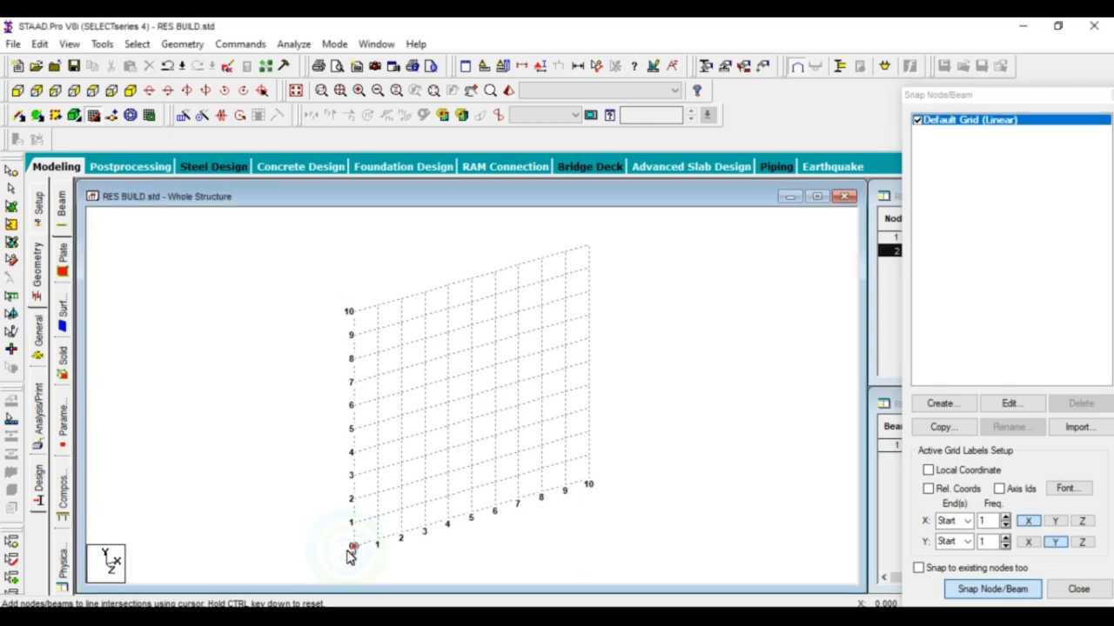
pyautogui.press('Escape')
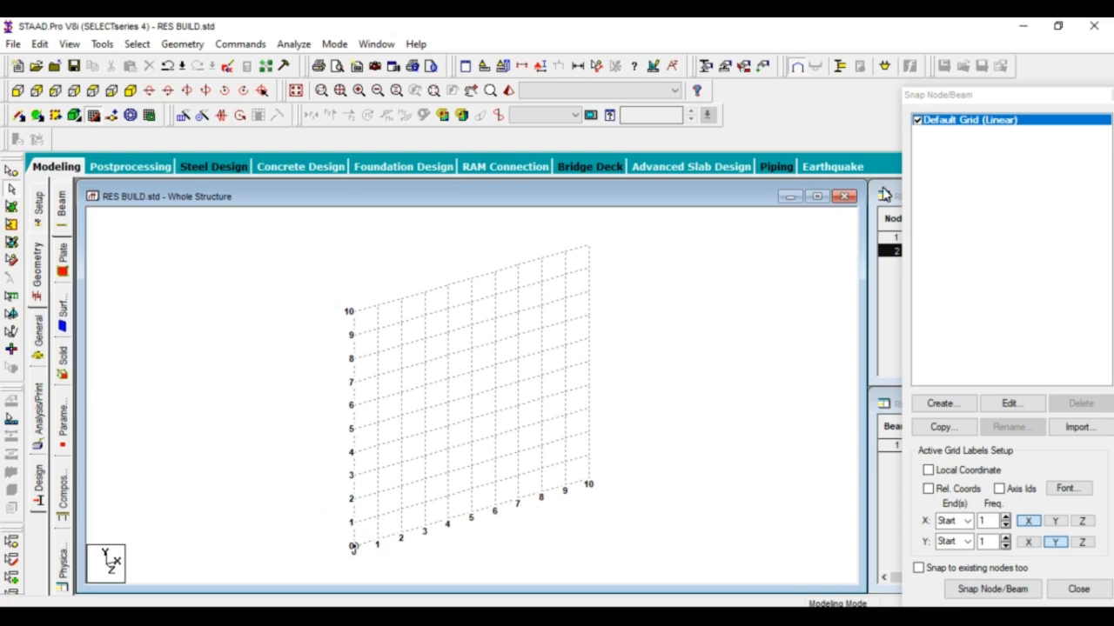
pyautogui.moveTo(935, 94); pyautogui.dragTo(752, 77)
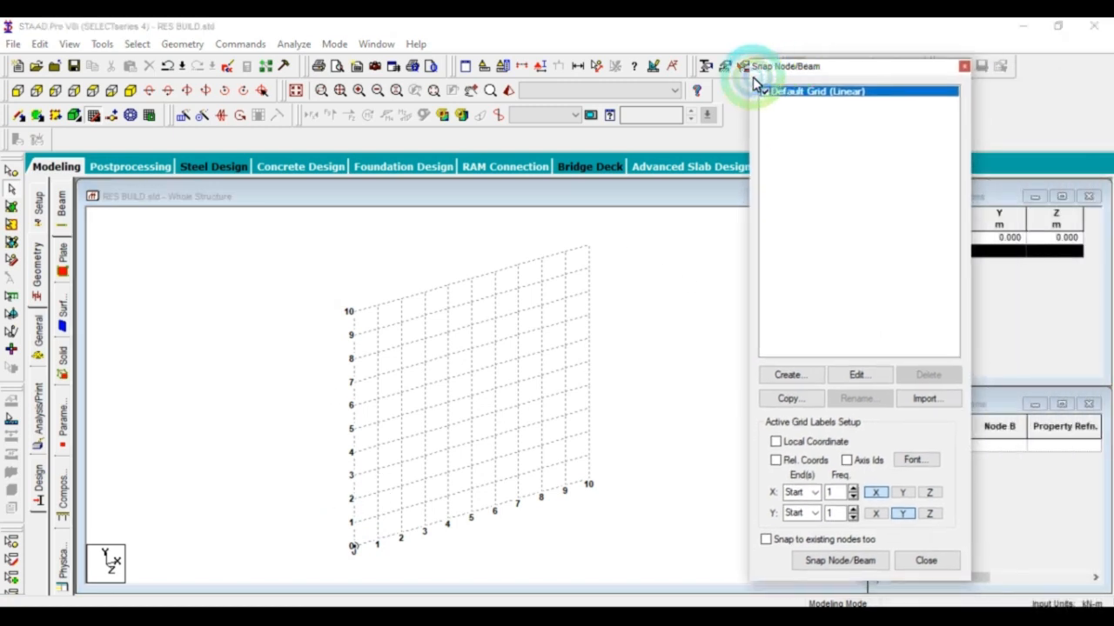
pyautogui.click(964, 67)
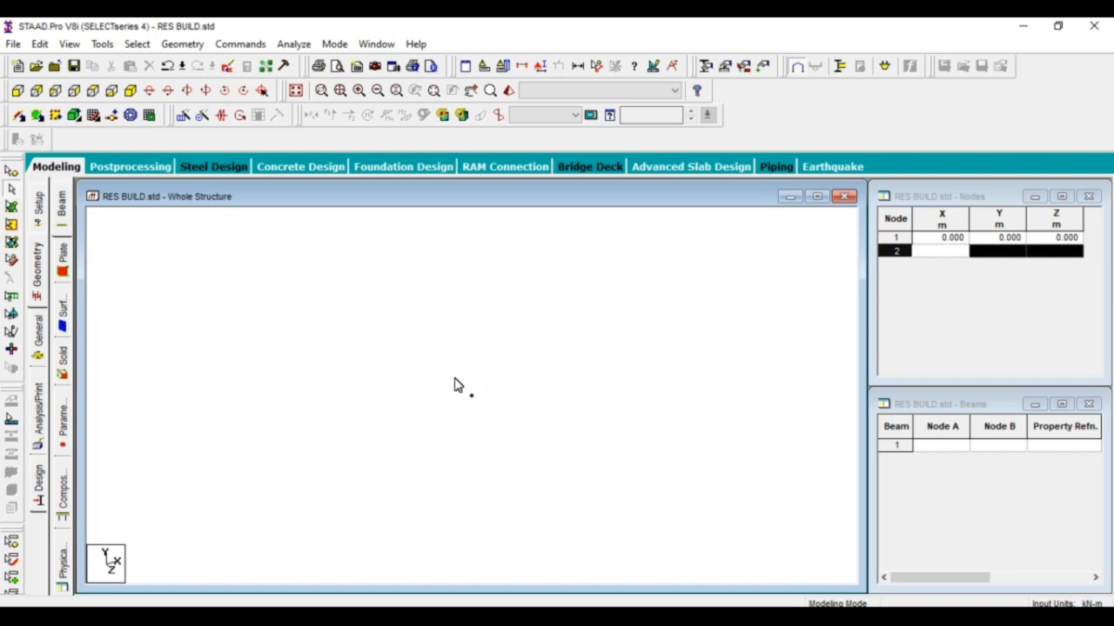
# Step: Try to window-select the origin node using the Beams Cursor
pyautogui.click(12, 193)
pyautogui.click(392, 319)
pyautogui.moveTo(417, 293); pyautogui.dragTo(559, 509)
pyautogui.moveTo(421, 353); pyautogui.dragTo(542, 459)
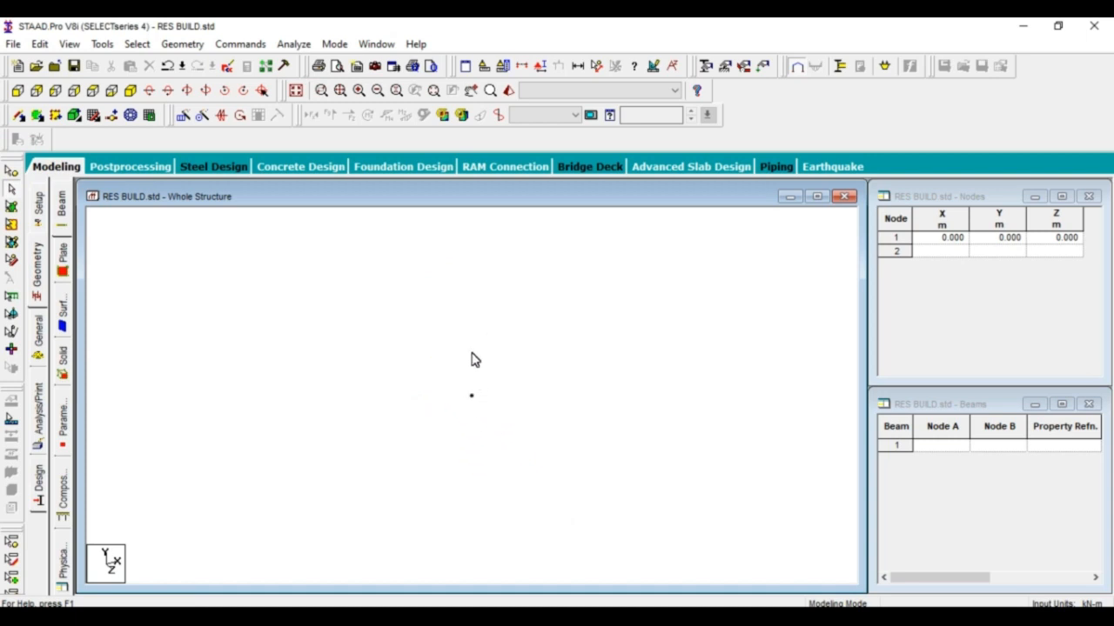
# Step: Select the origin node with the Nodes Cursor and save the structure through the Auto Save prompt
pyautogui.click(11, 170)
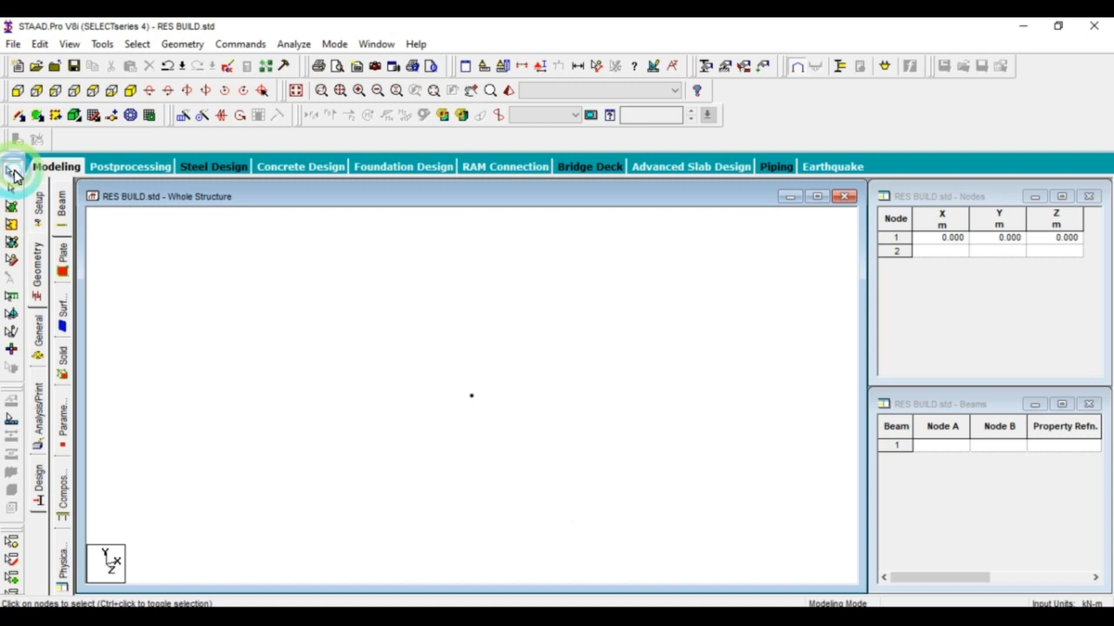
pyautogui.moveTo(432, 344); pyautogui.dragTo(520, 466)
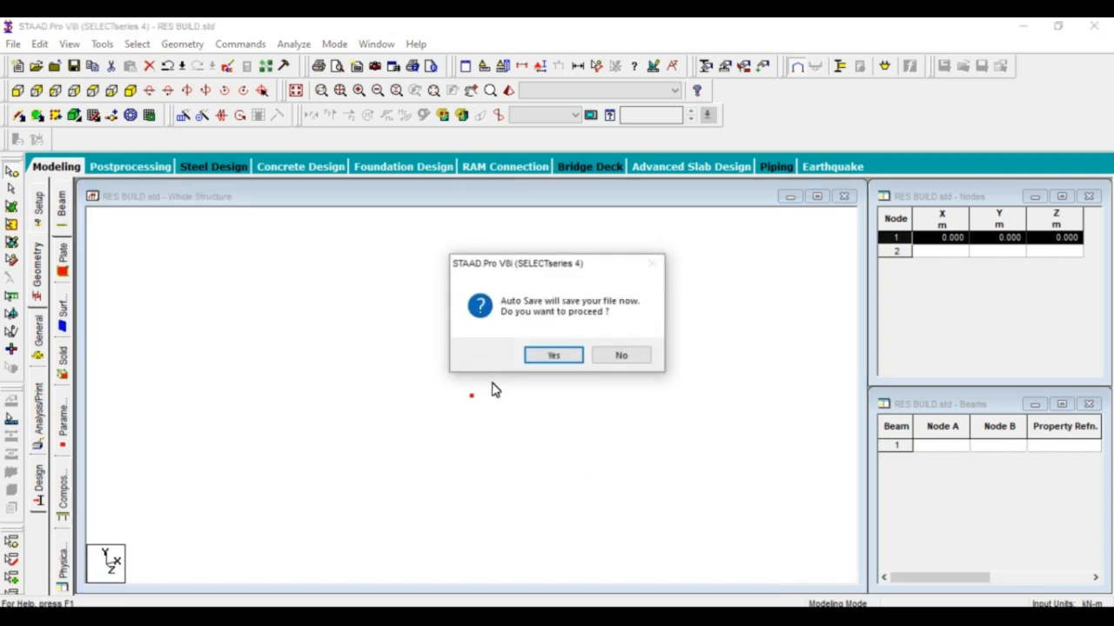
pyautogui.click(537, 358)
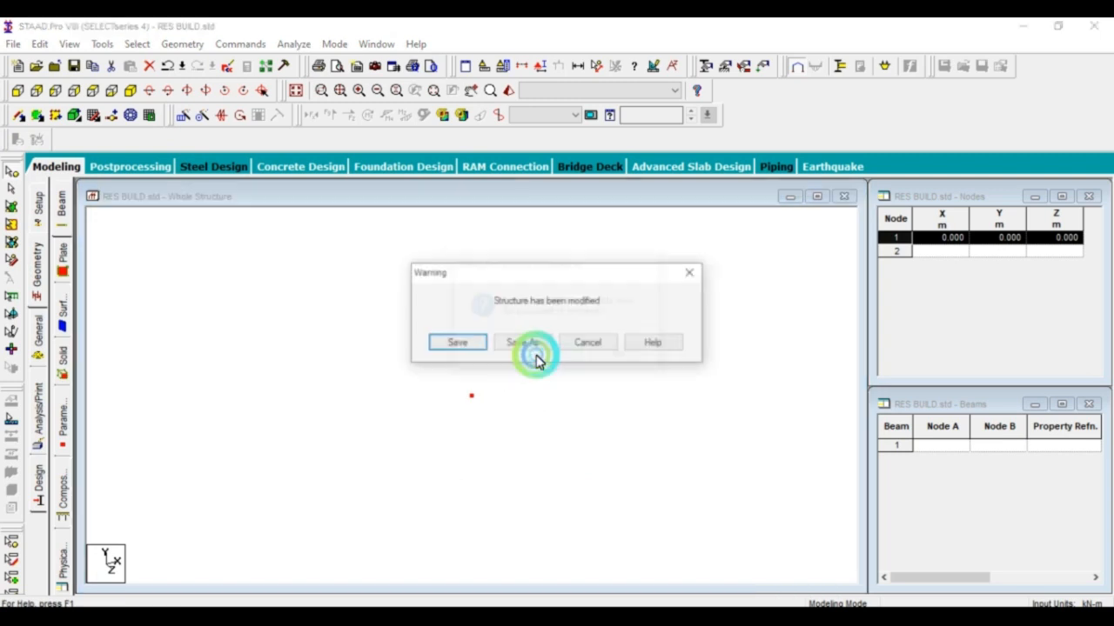
pyautogui.click(454, 344)
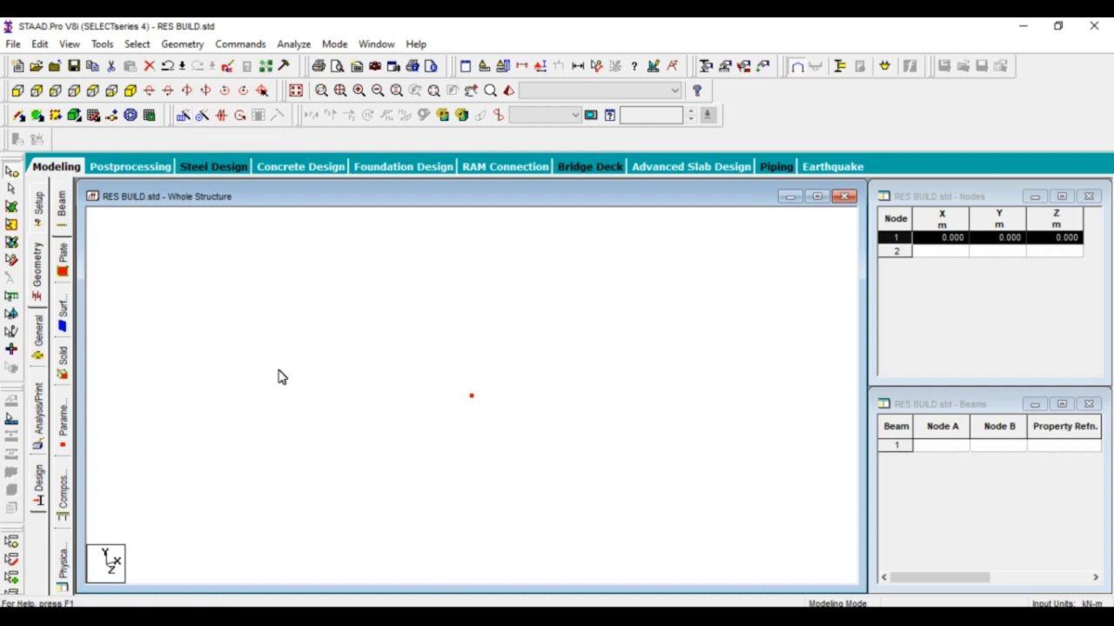
# Step: Set up a translational repeat of the origin node in the global Y direction with 3 steps
pyautogui.click(182, 115)
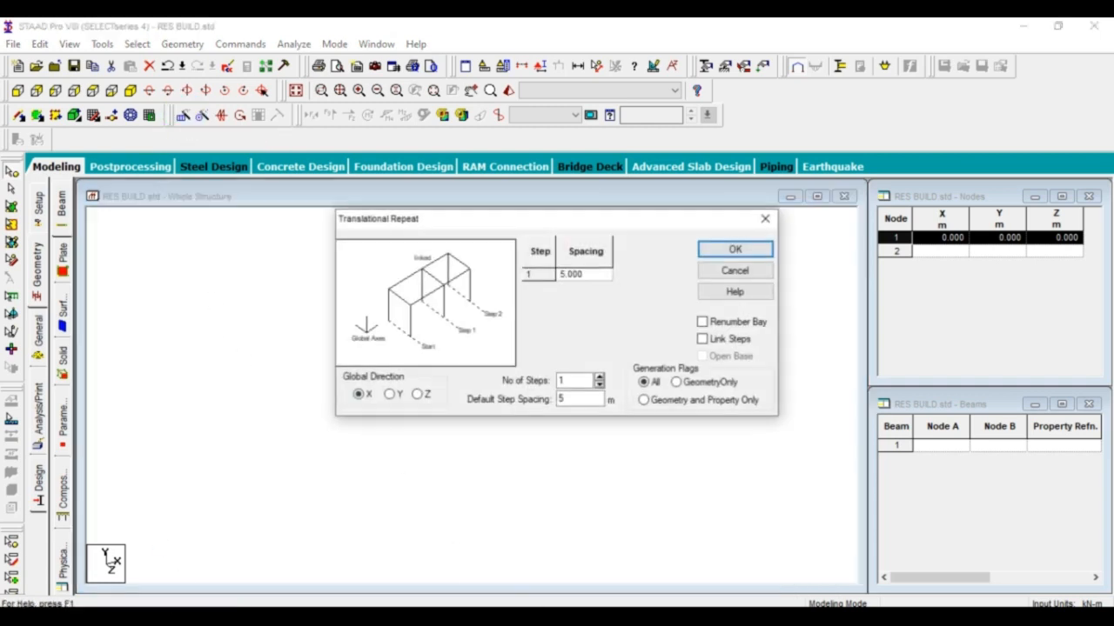
pyautogui.moveTo(447, 219); pyautogui.dragTo(439, 82)
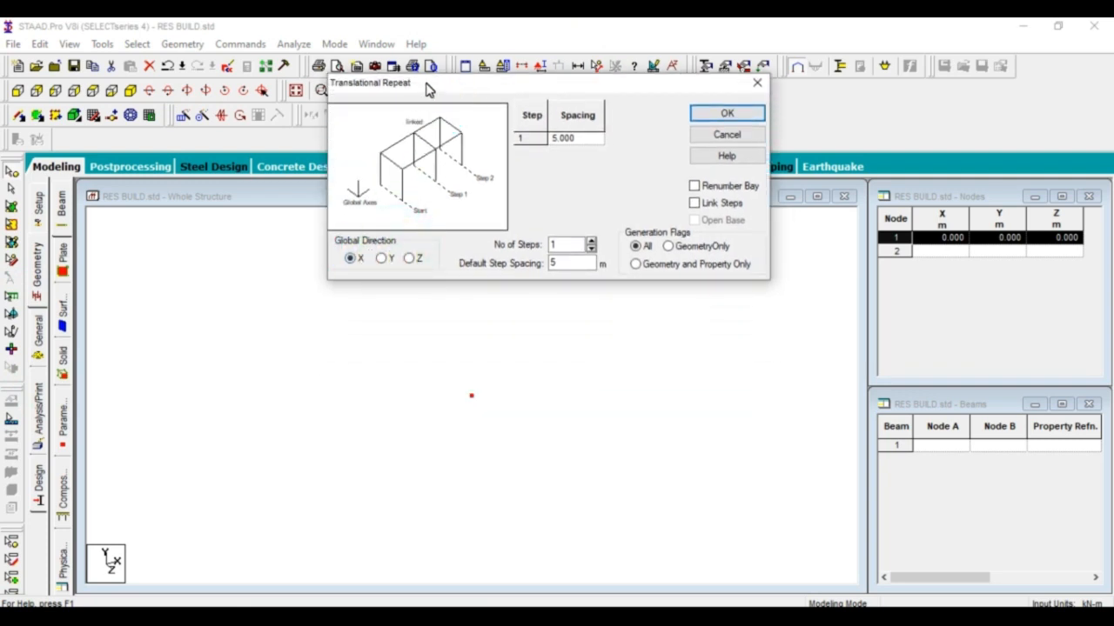
pyautogui.click(383, 259)
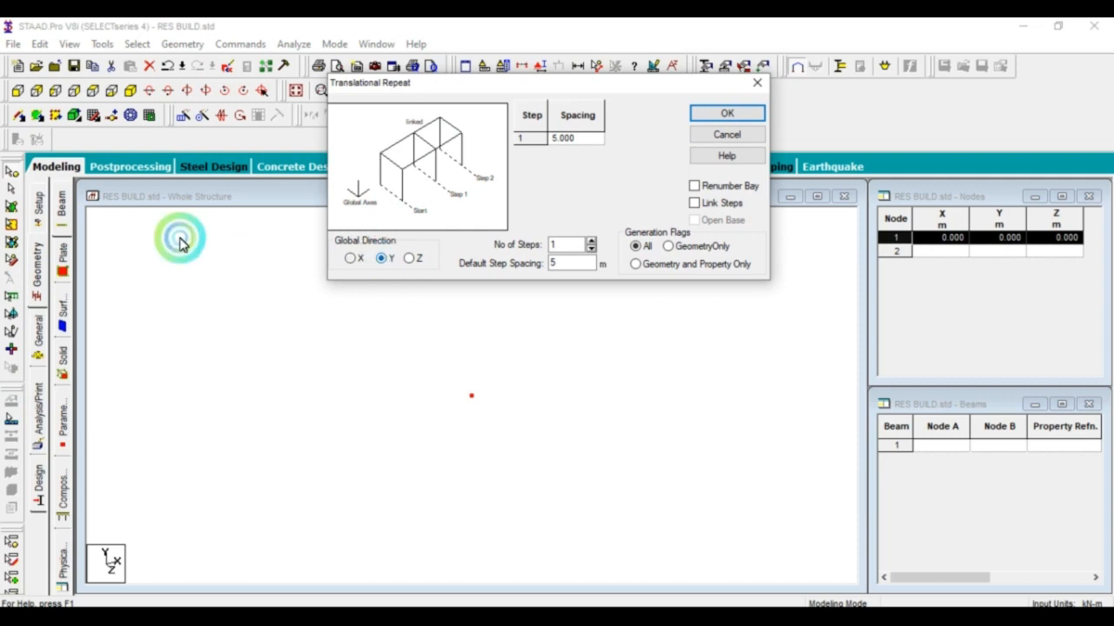
pyautogui.doubleClick(565, 245)
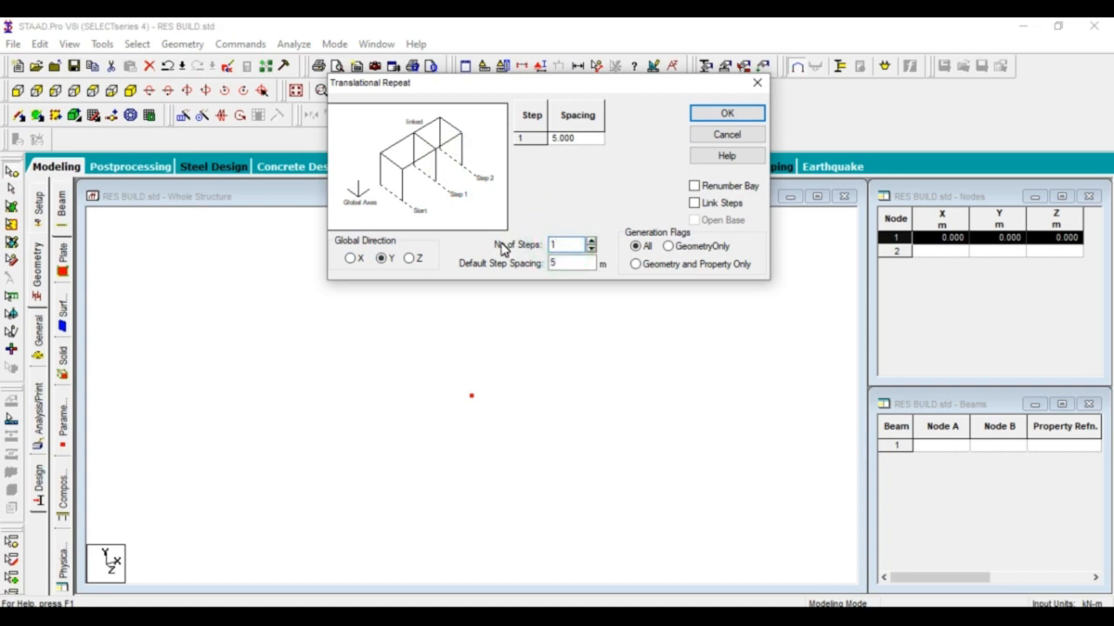
pyautogui.click(460, 246)
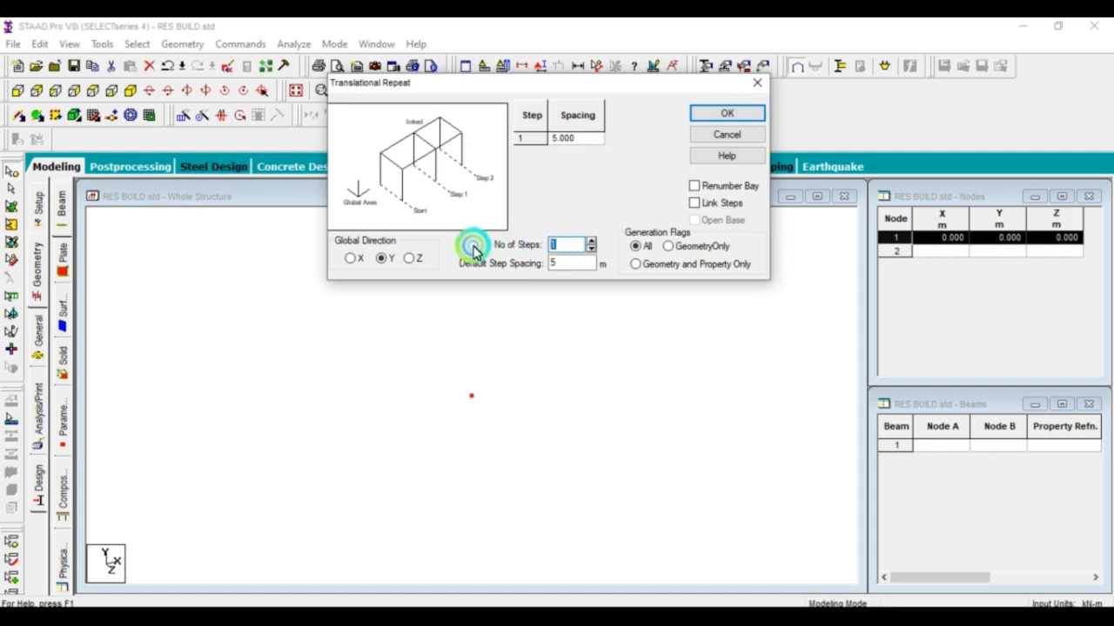
pyautogui.write('3')
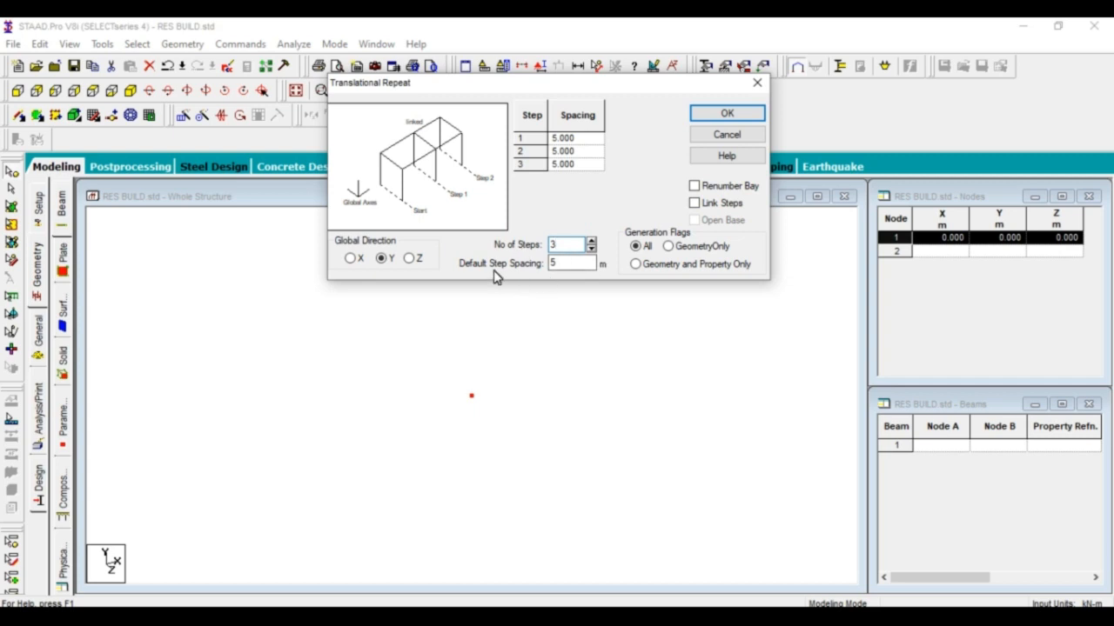
# Step: Set the default step spacing to 3 m, link the steps and generate the column
pyautogui.click(557, 266)
pyautogui.moveTo(572, 261); pyautogui.dragTo(485, 256)
pyautogui.write('3')
pyautogui.click(710, 209)
pyautogui.click(721, 115)
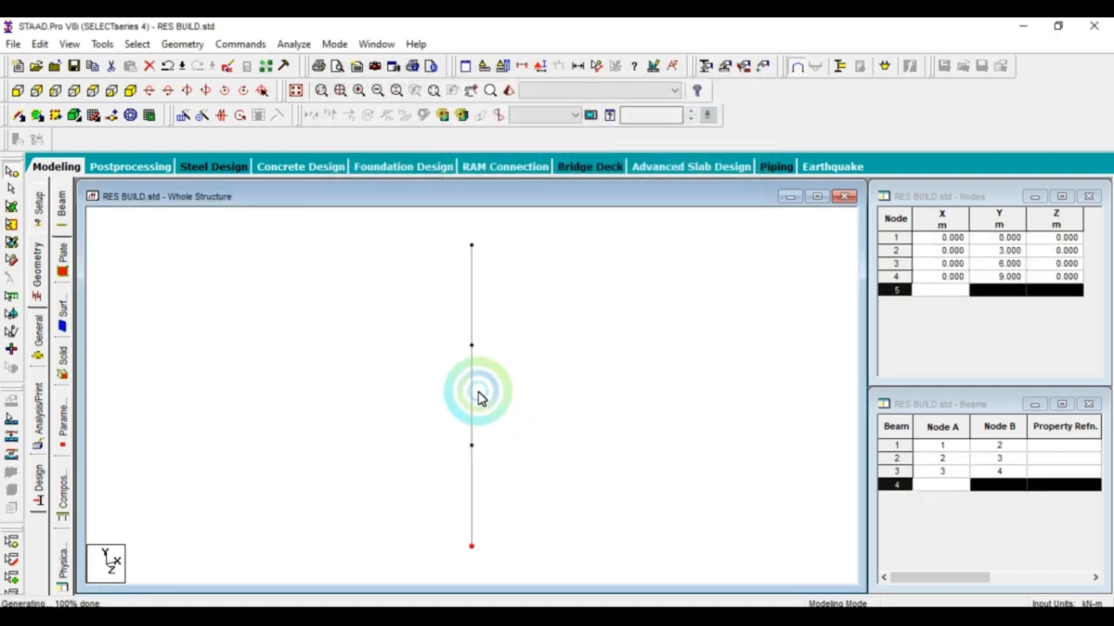
# Step: Window-select the column members with the Beams Cursor and clear the selection
pyautogui.click(133, 93)
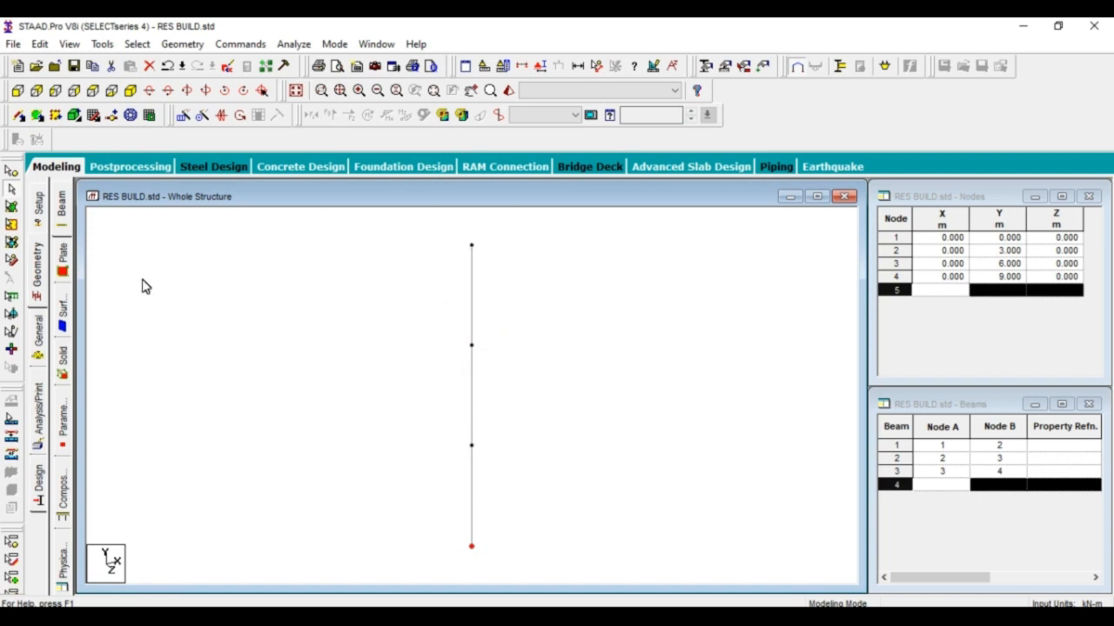
pyautogui.scroll(-2, 252, 255)
pyautogui.scroll(1, 534, 499)
pyautogui.moveTo(413, 248); pyautogui.dragTo(518, 561)
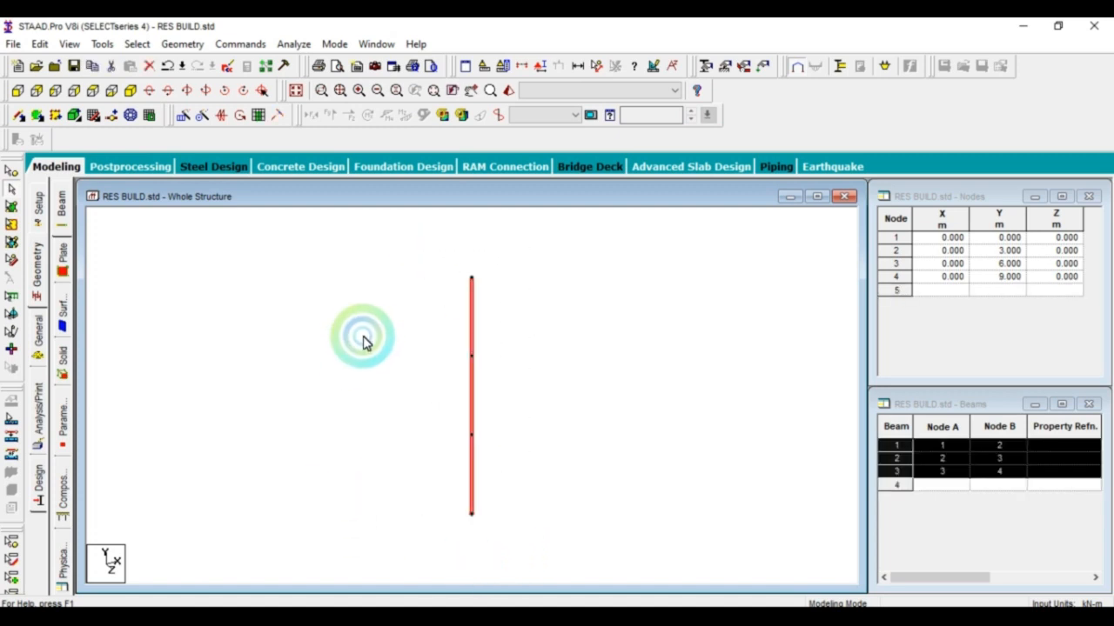
pyautogui.click(412, 281)
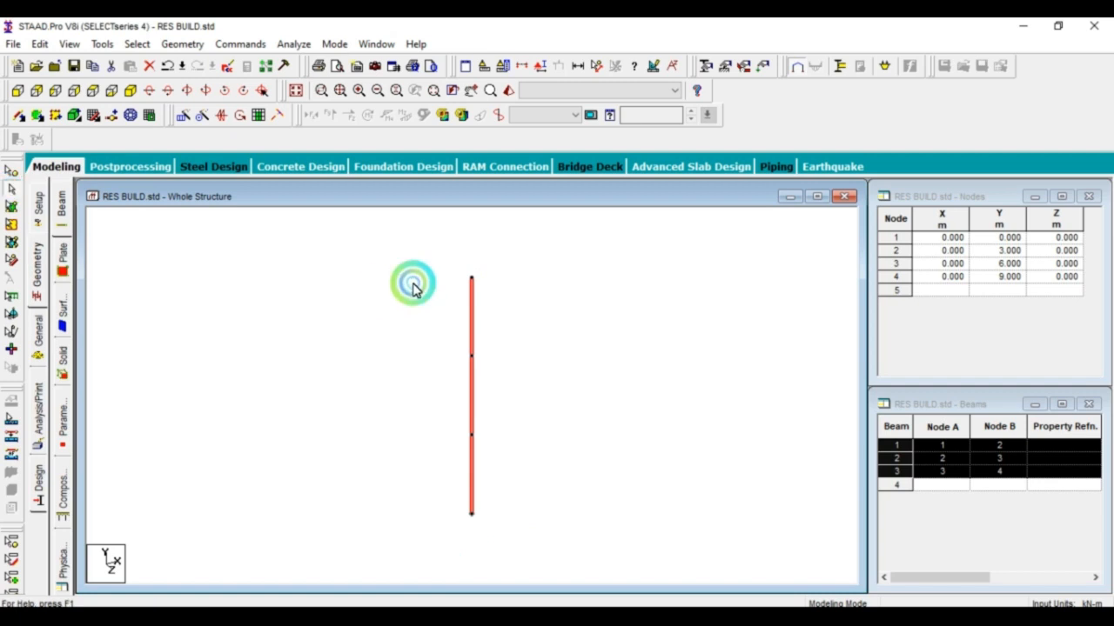
pyautogui.click(527, 417)
pyautogui.moveTo(427, 255); pyautogui.dragTo(551, 549)
pyautogui.click(570, 396)
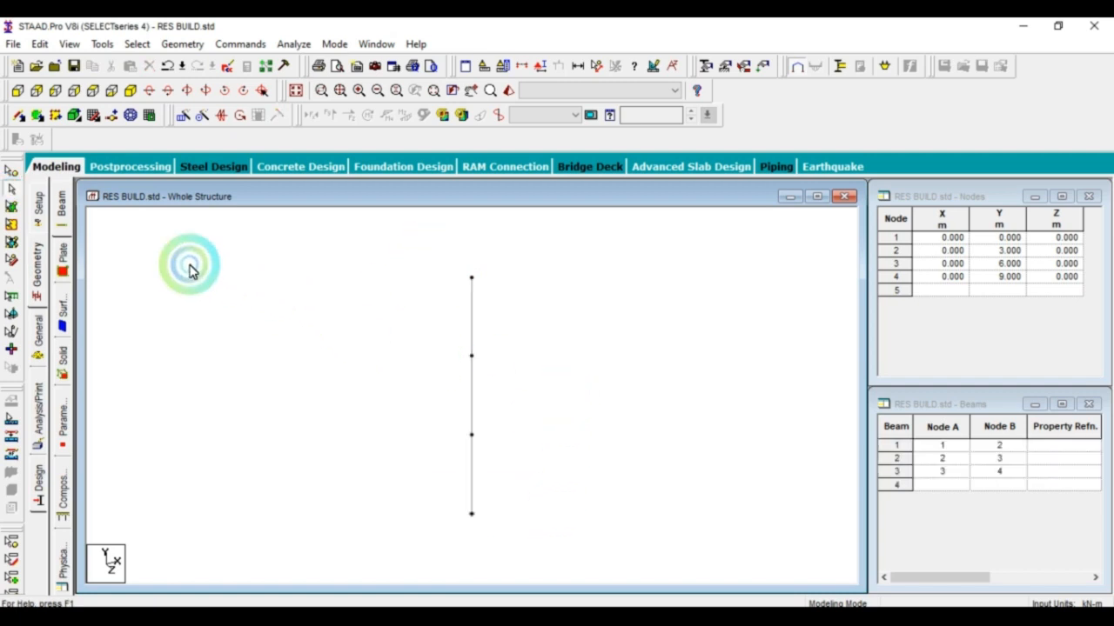
# Step: Window-select the column's nodes with the Nodes Cursor and clear the selection
pyautogui.click(11, 172)
pyautogui.moveTo(459, 254); pyautogui.dragTo(534, 542)
pyautogui.click(482, 405)
pyautogui.click(471, 281)
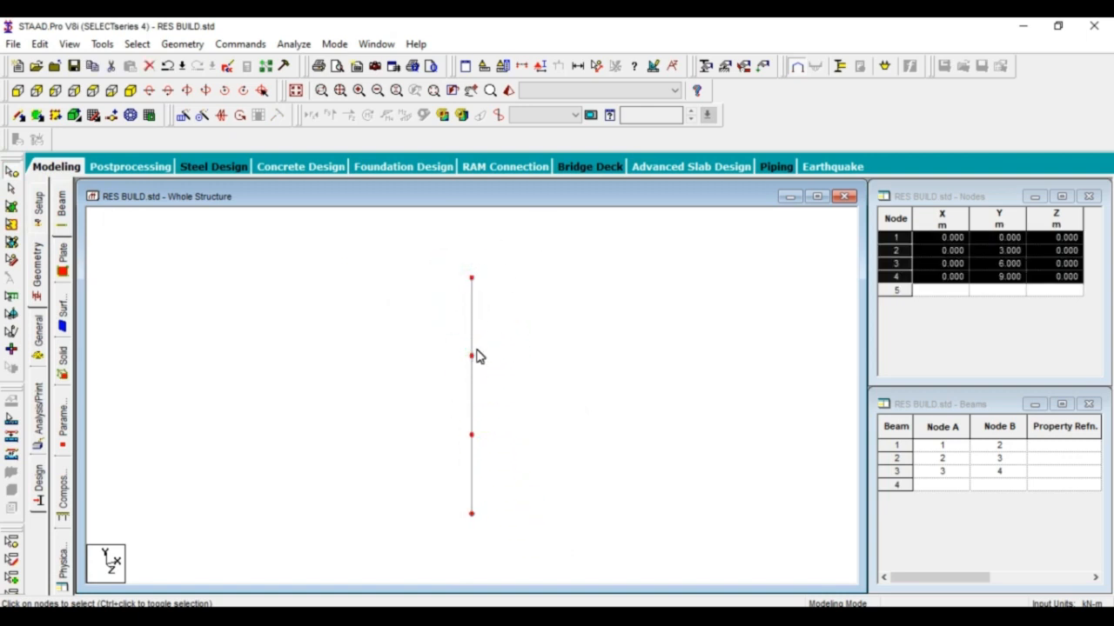
pyautogui.click(541, 282)
pyautogui.click(462, 272)
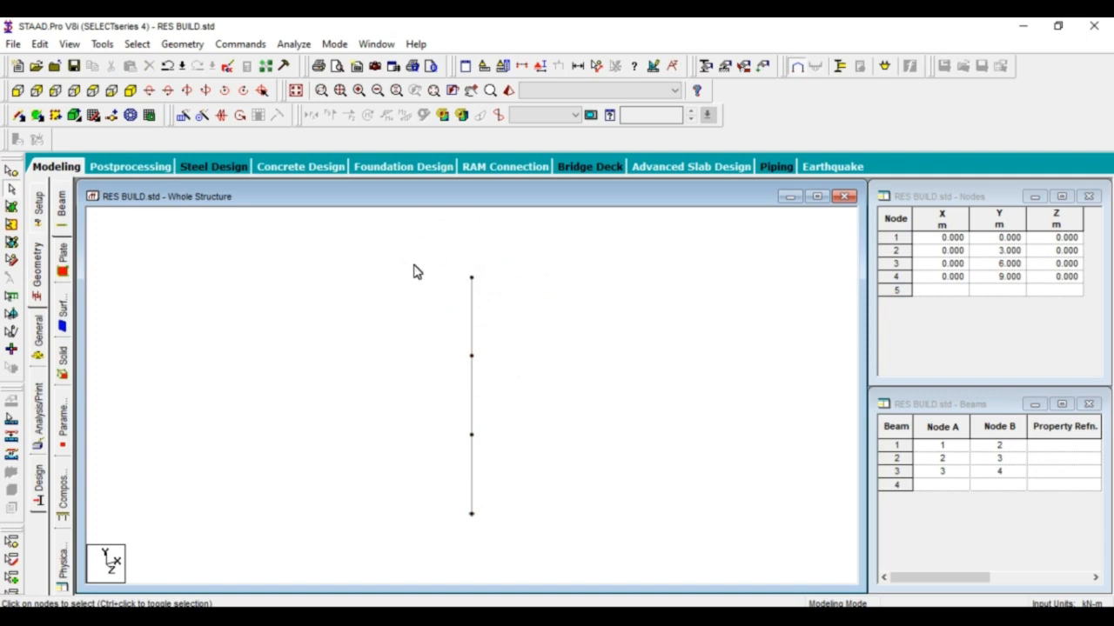
# Step: Select all column members with the Beams Cursor and set up a translational repeat in X with 5 steps and 4 m default spacing
pyautogui.click(11, 192)
pyautogui.moveTo(284, 266); pyautogui.dragTo(525, 554)
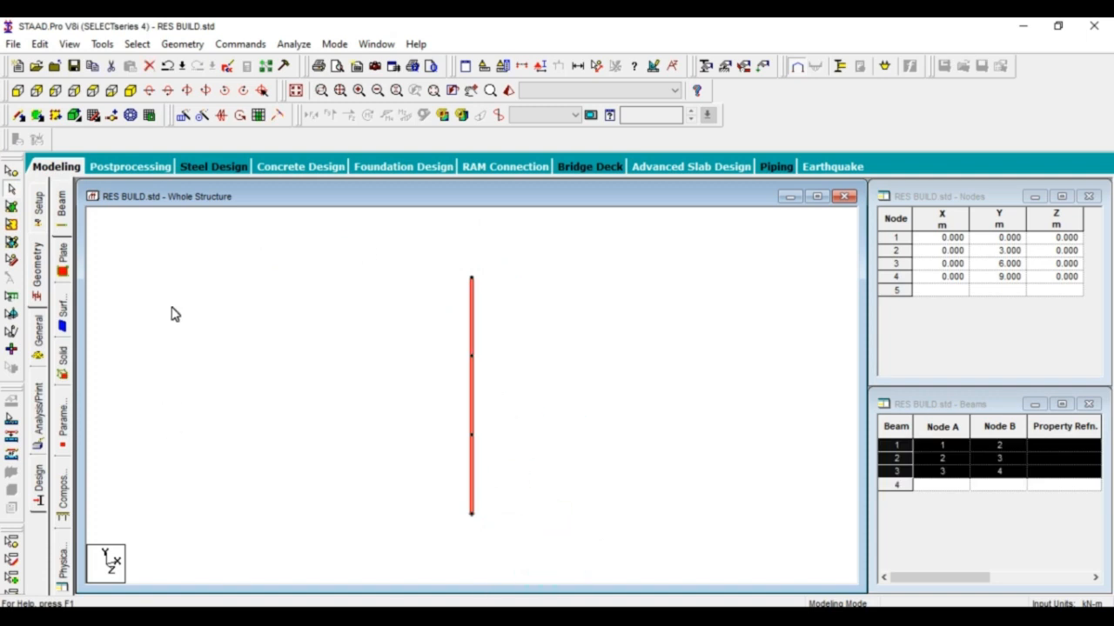
pyautogui.click(183, 115)
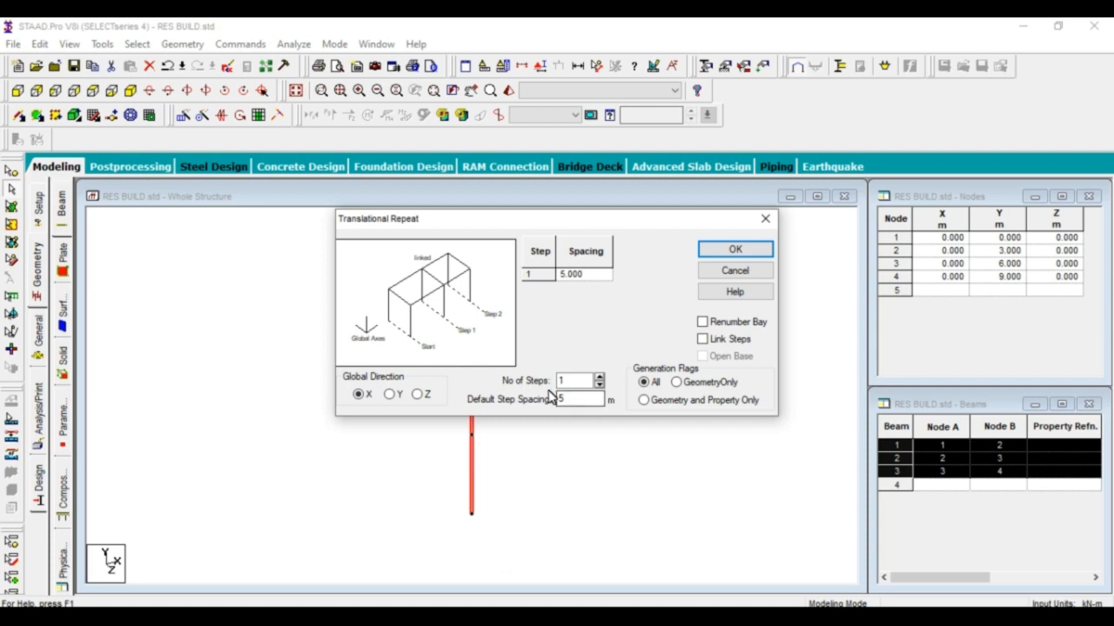
pyautogui.moveTo(570, 380); pyautogui.dragTo(463, 396)
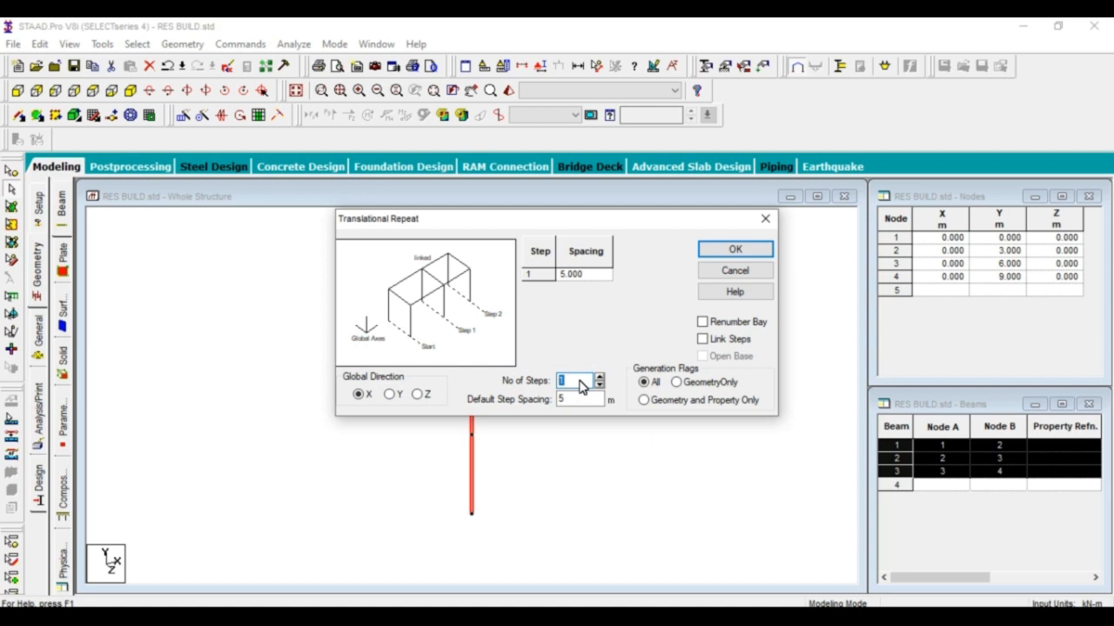
pyautogui.write('5')
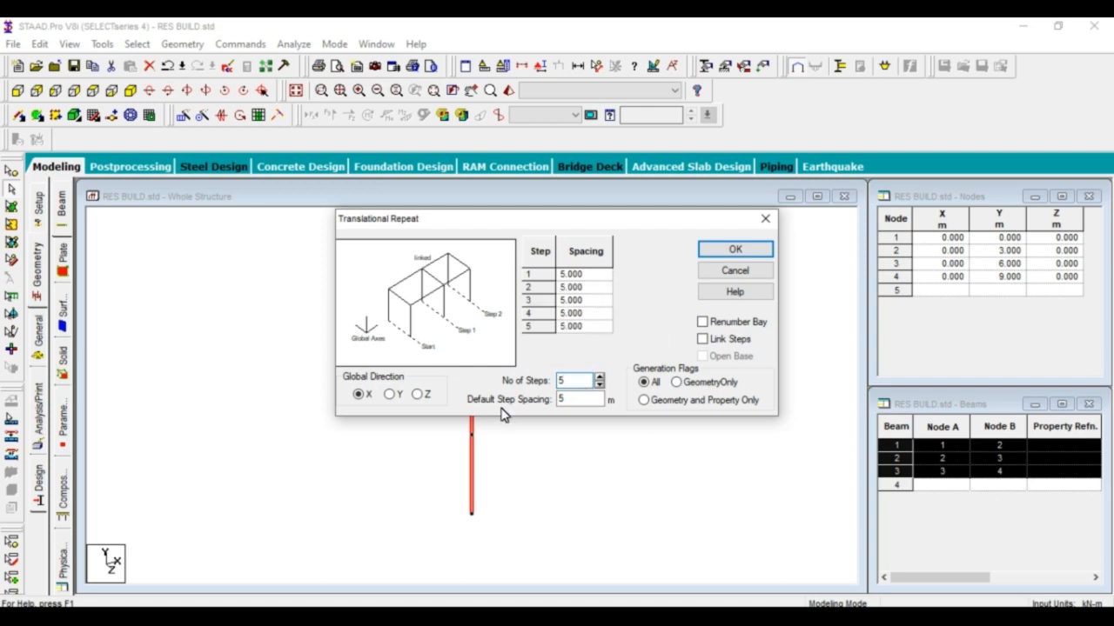
pyautogui.doubleClick(570, 398)
pyautogui.click(653, 288)
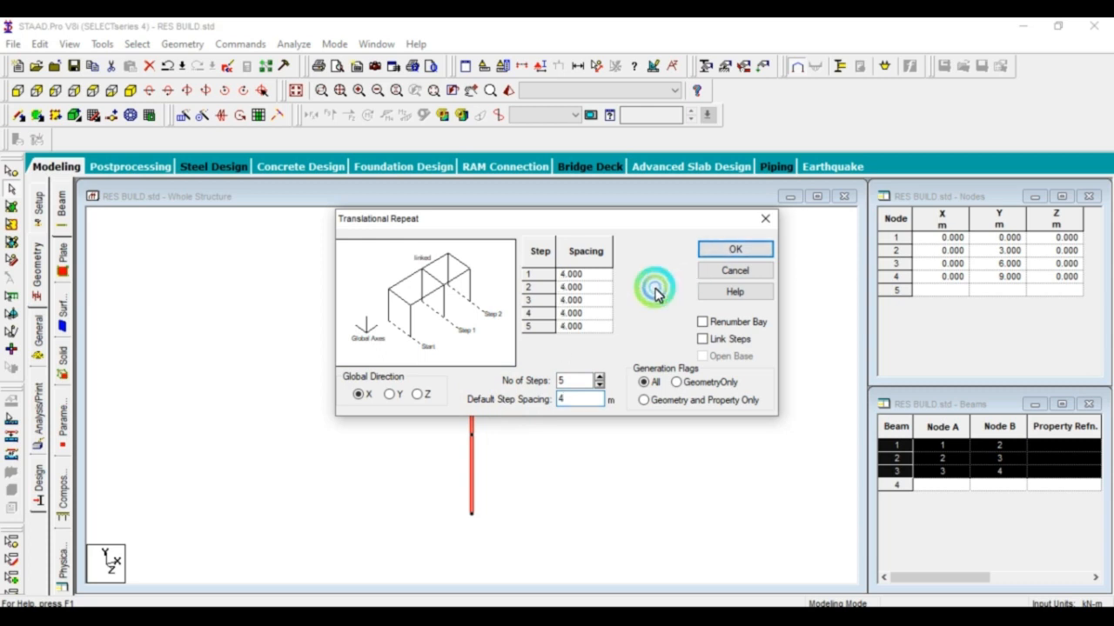
# Step: Set the repeat spacing to 5 m for step 2 and 4.5 m for steps 3 and 5
pyautogui.click(589, 281)
pyautogui.click(592, 293)
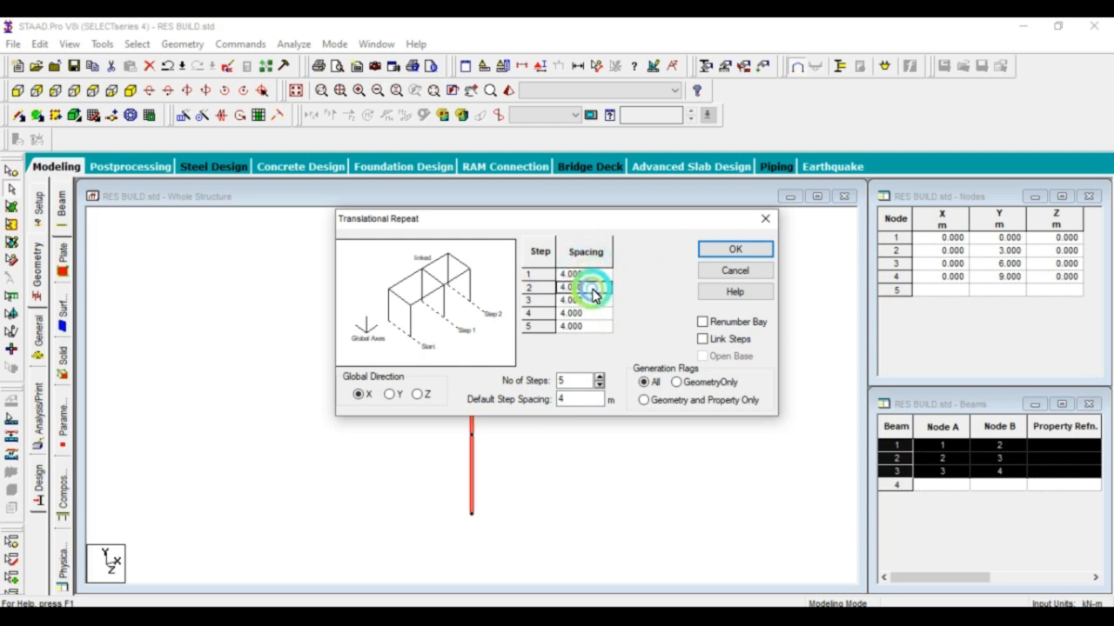
pyautogui.write('5')
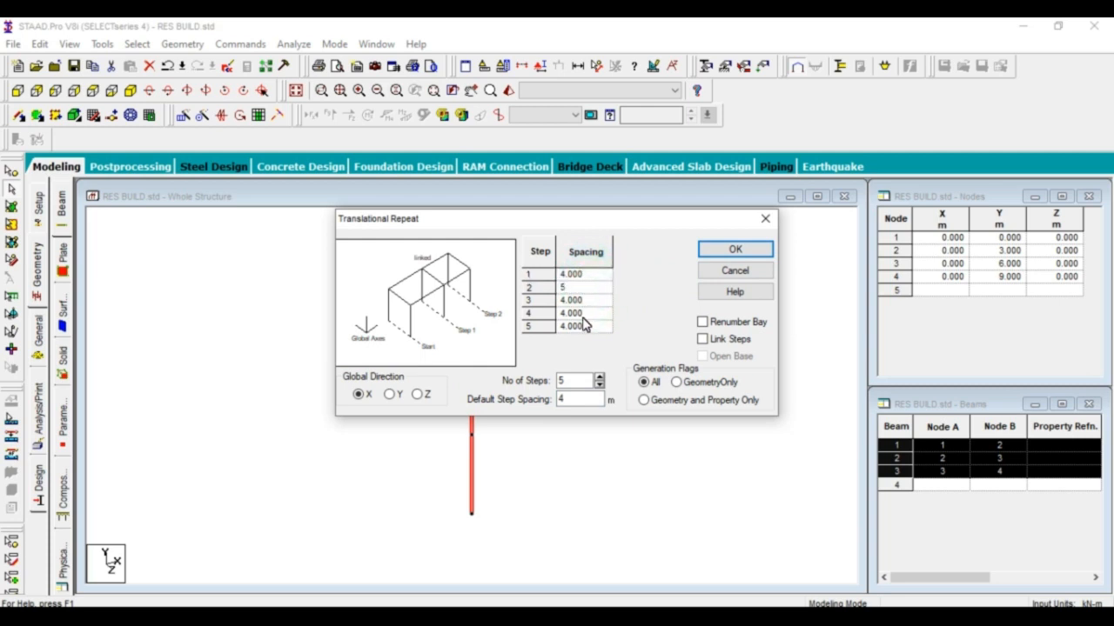
pyautogui.click(590, 302)
pyautogui.write('4.5')
pyautogui.click(592, 331)
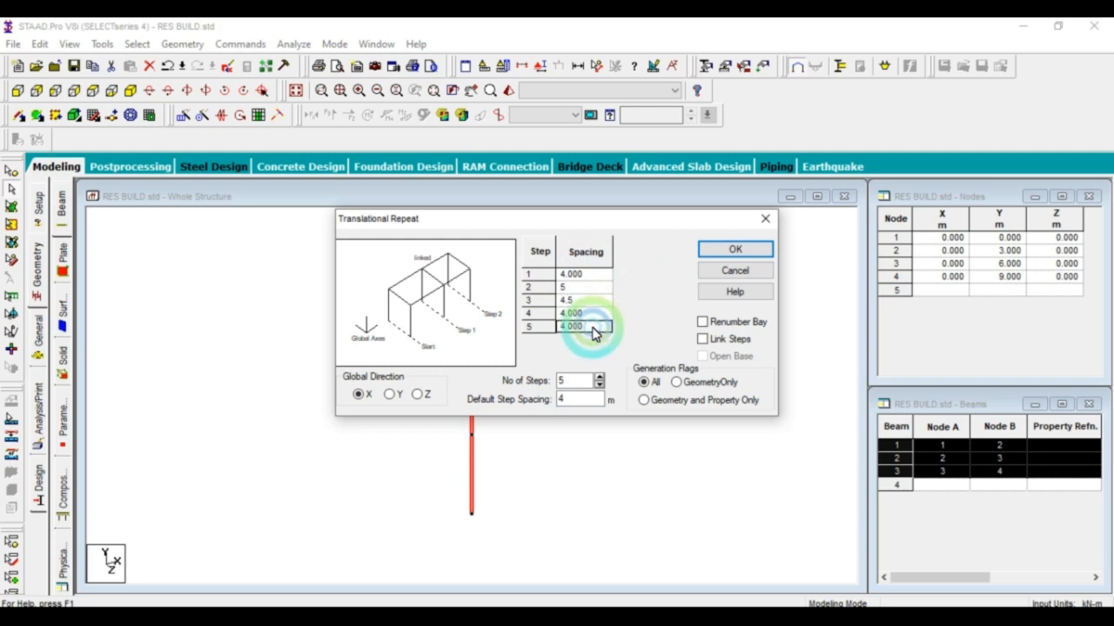
pyautogui.write('4.5')
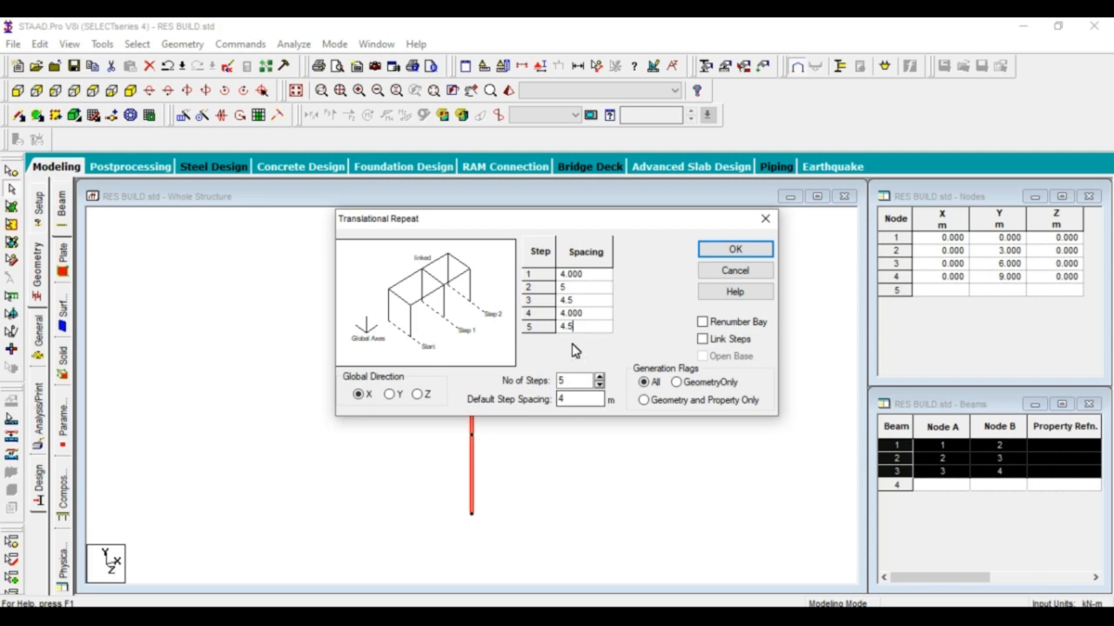
# Step: Enable Link Steps and Open Base, generate the X-direction frame and clear the selection
pyautogui.click(704, 340)
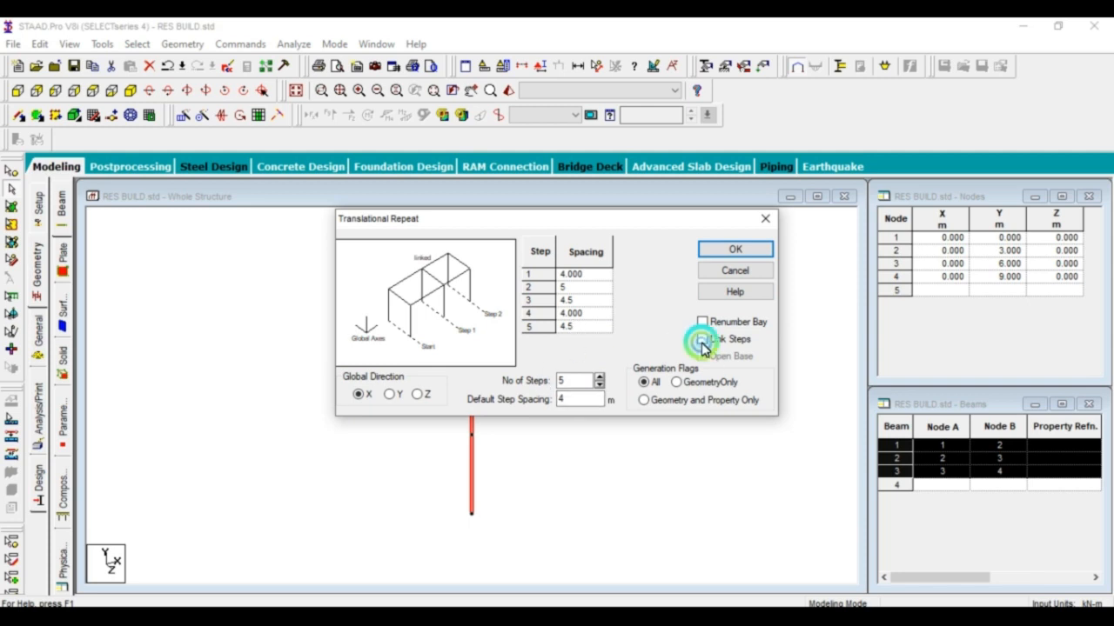
pyautogui.click(703, 356)
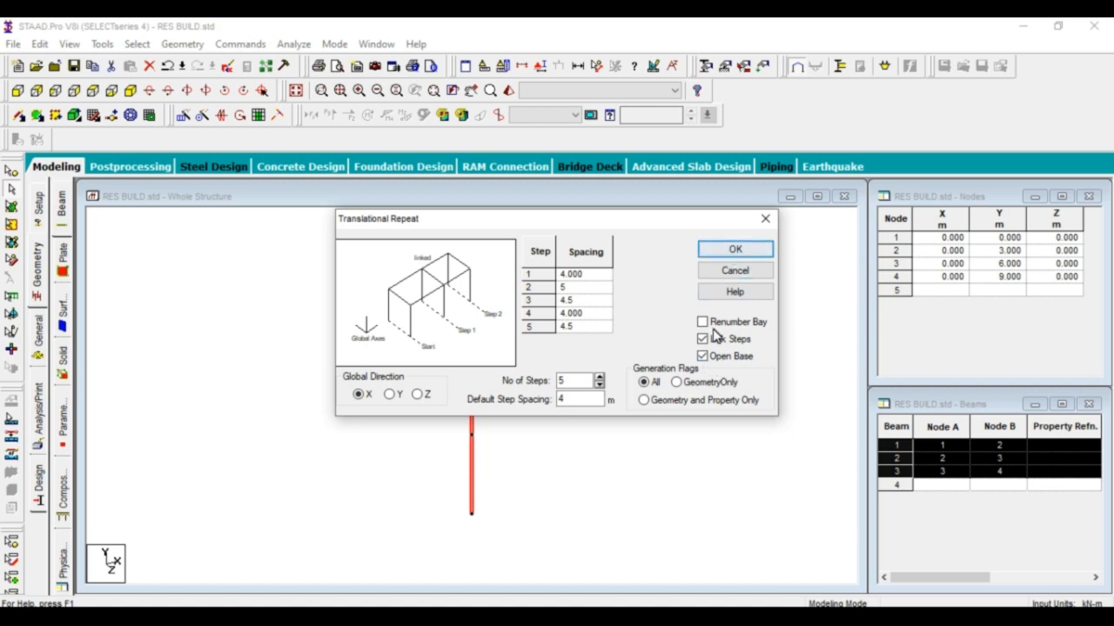
pyautogui.click(733, 250)
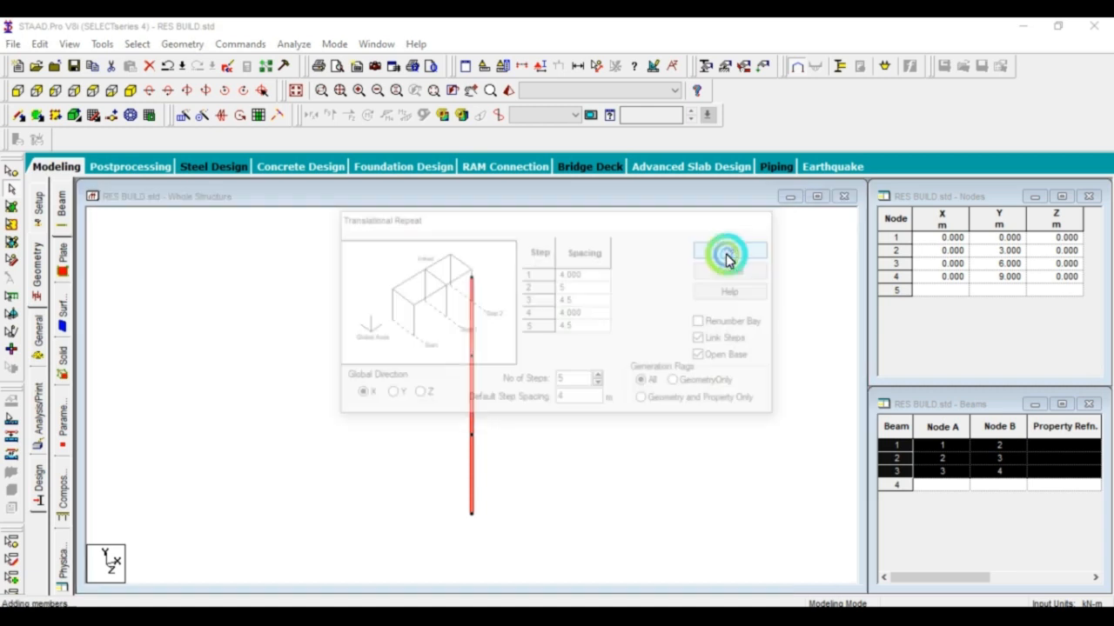
pyautogui.click(323, 462)
pyautogui.click(303, 341)
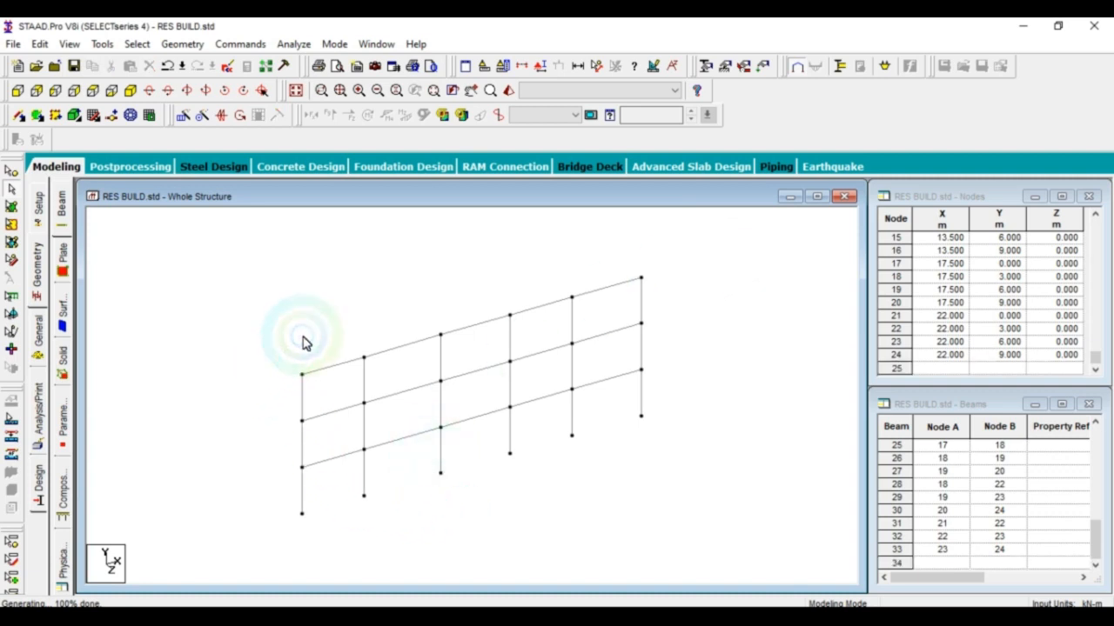
# Step: Window-select the entire plane frame and set up a translational repeat in Z with 4 steps at 5 m spacing
pyautogui.scroll(-2, 263, 313)
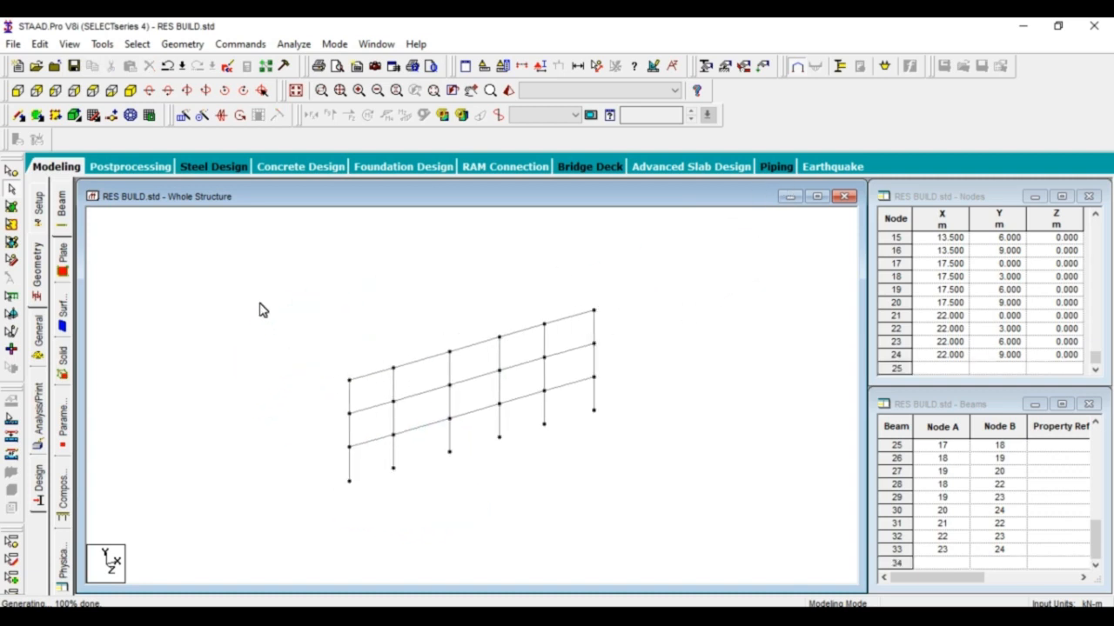
pyautogui.scroll(1, 545, 485)
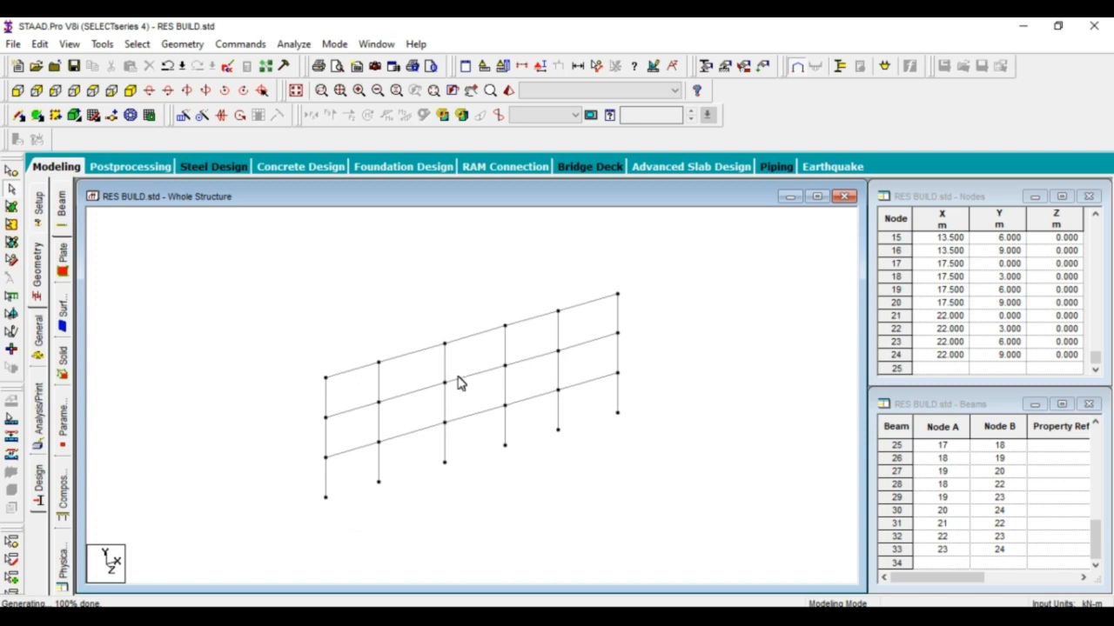
pyautogui.scroll(-2, 365, 302)
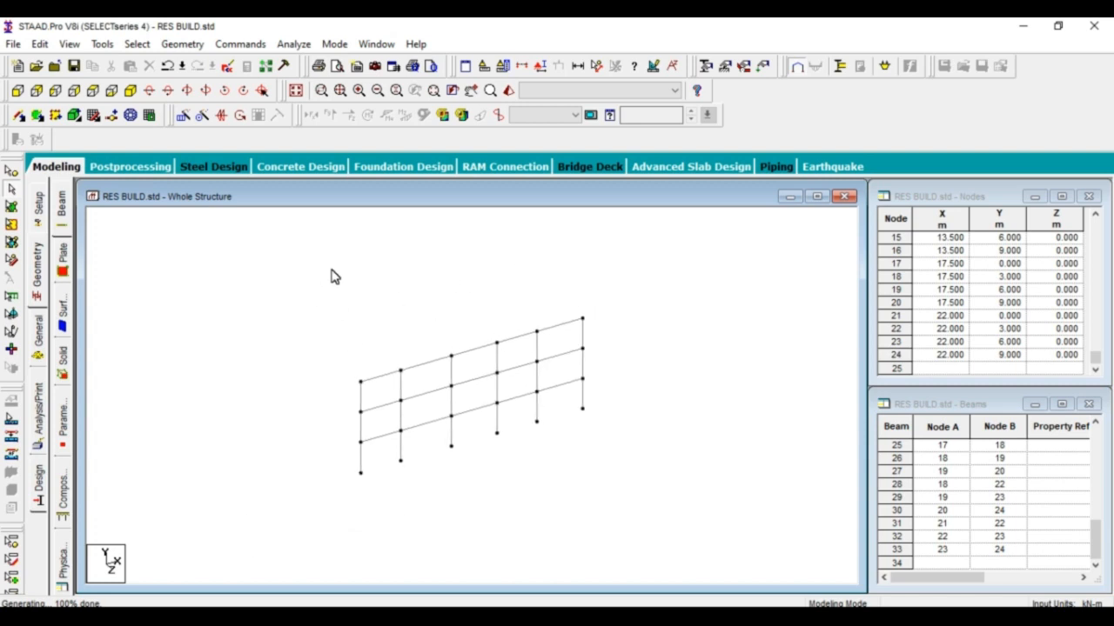
pyautogui.moveTo(328, 253); pyautogui.dragTo(662, 531)
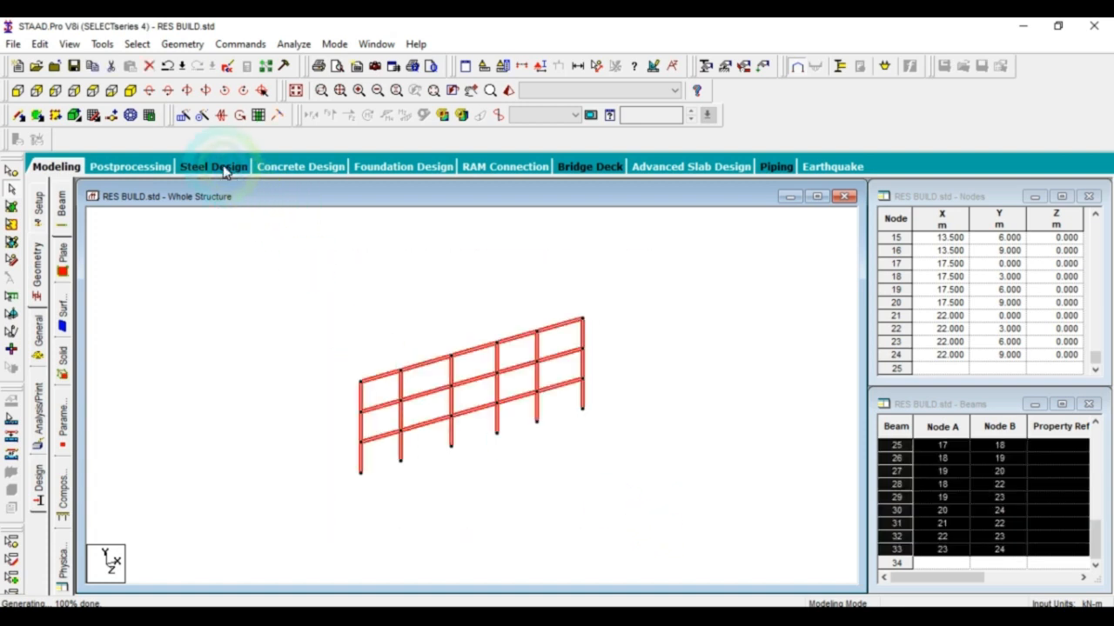
pyautogui.click(182, 116)
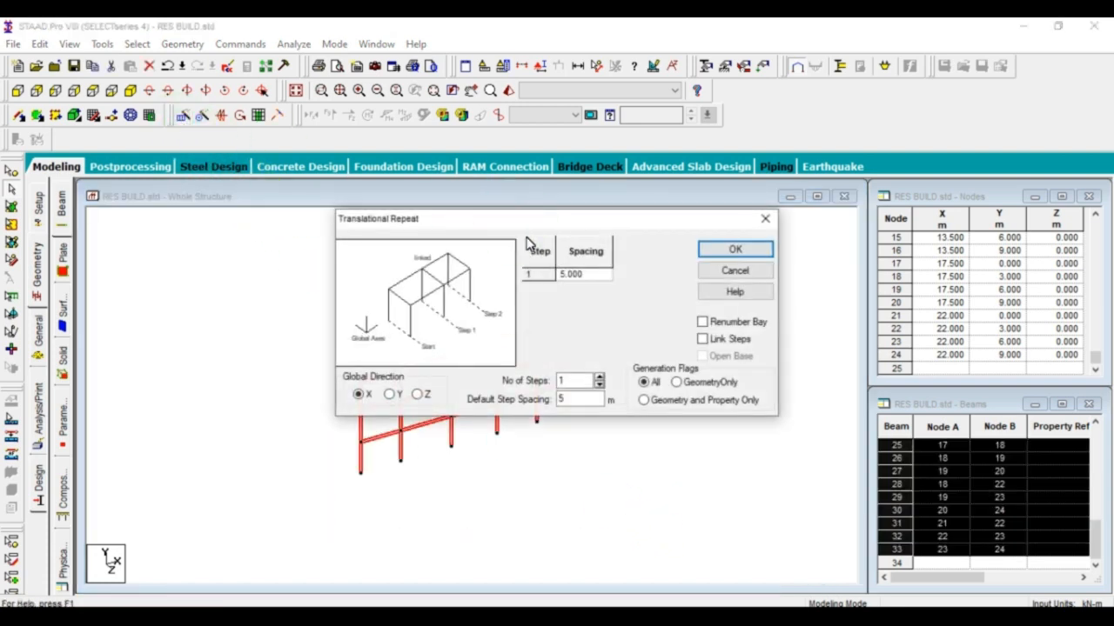
pyautogui.moveTo(514, 218); pyautogui.dragTo(626, 92)
pyautogui.click(415, 451)
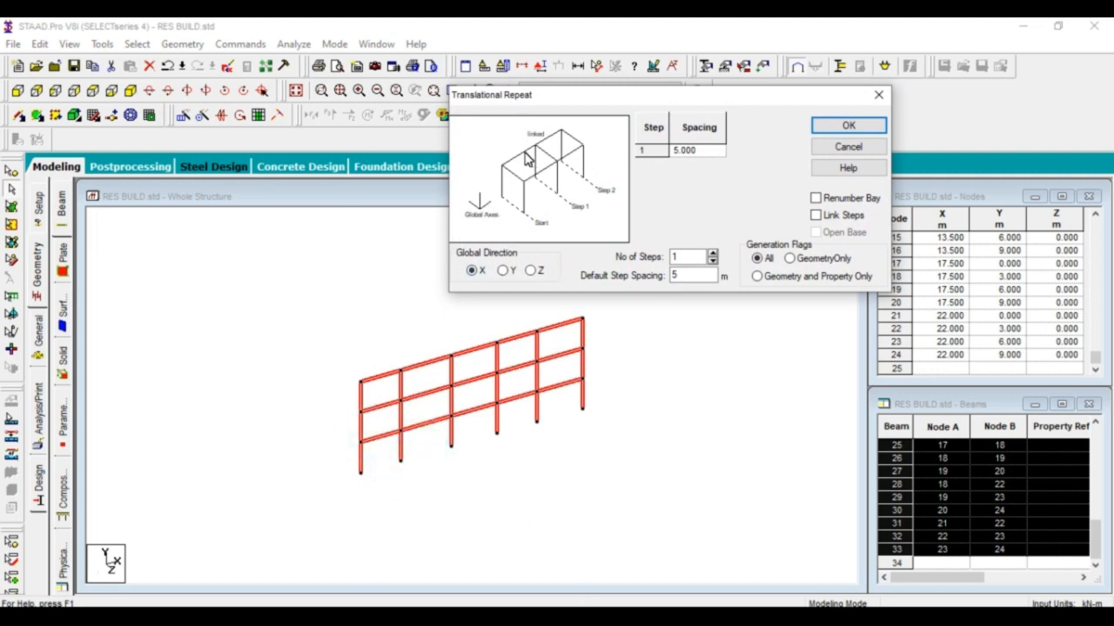
pyautogui.click(530, 271)
pyautogui.moveTo(687, 258); pyautogui.dragTo(602, 254)
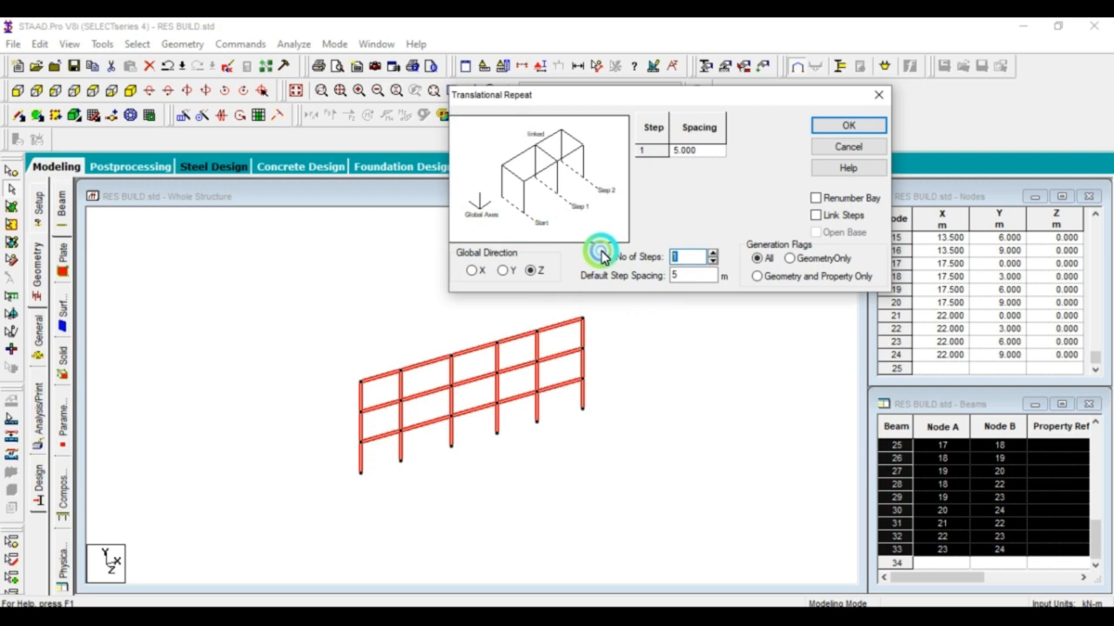
pyautogui.write('4')
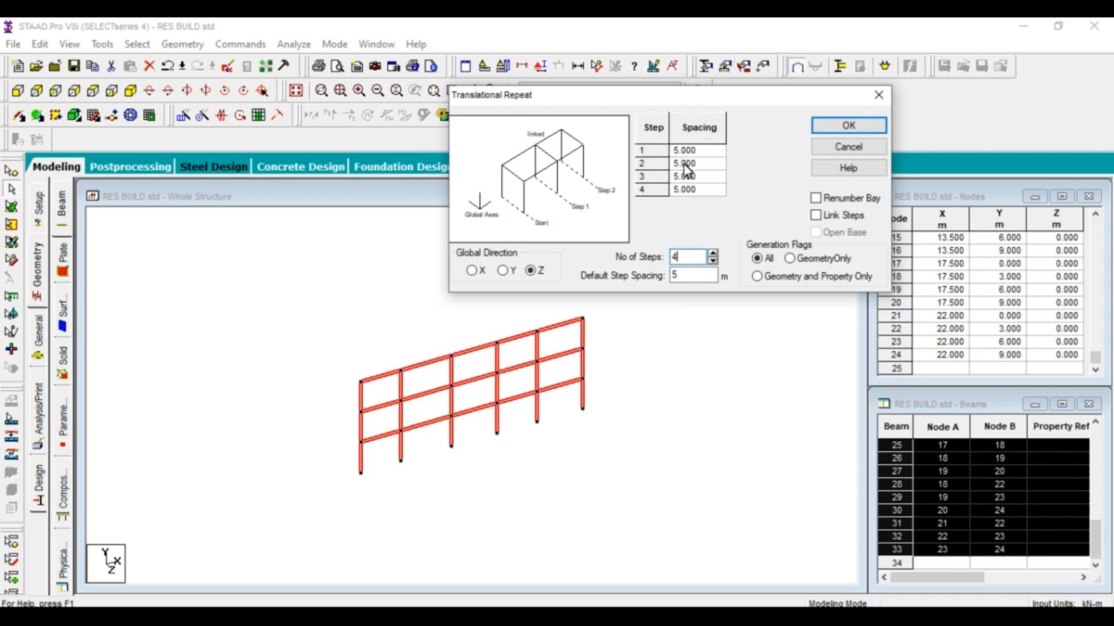
# Step: Enable Link Steps and Open Base, generate the Z-direction frame and clear the selection
pyautogui.click(822, 217)
pyautogui.click(821, 233)
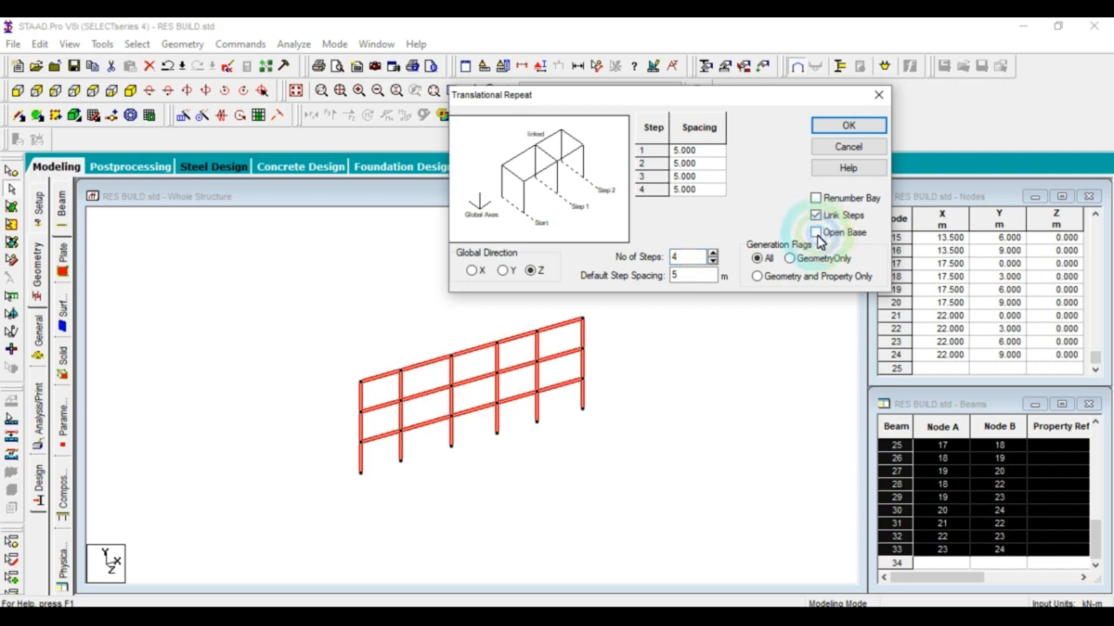
pyautogui.click(851, 124)
pyautogui.click(842, 131)
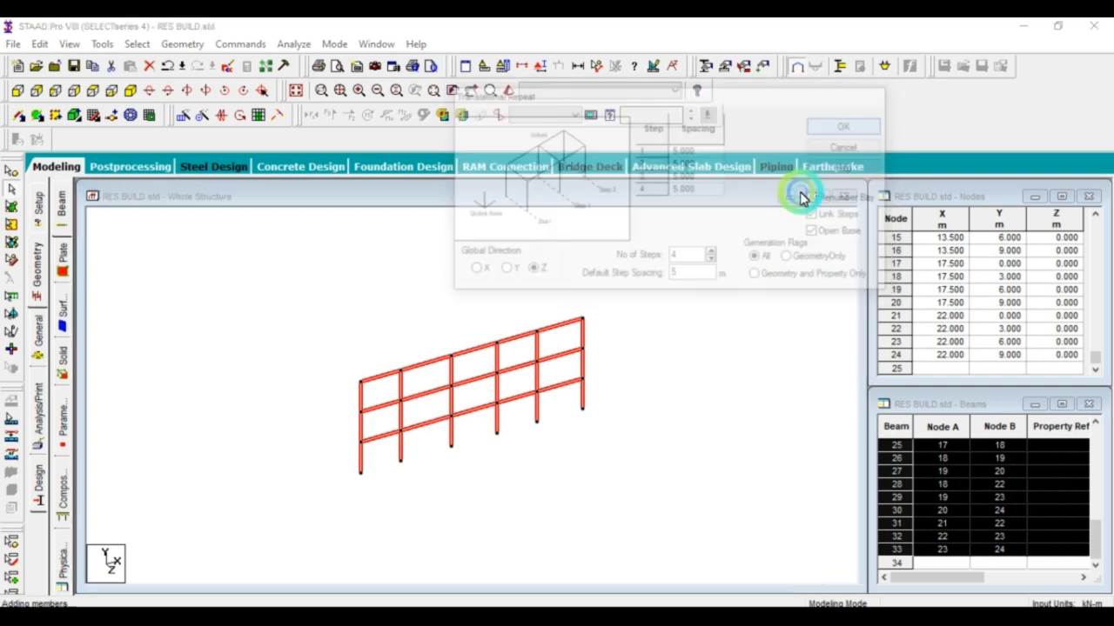
pyautogui.click(542, 510)
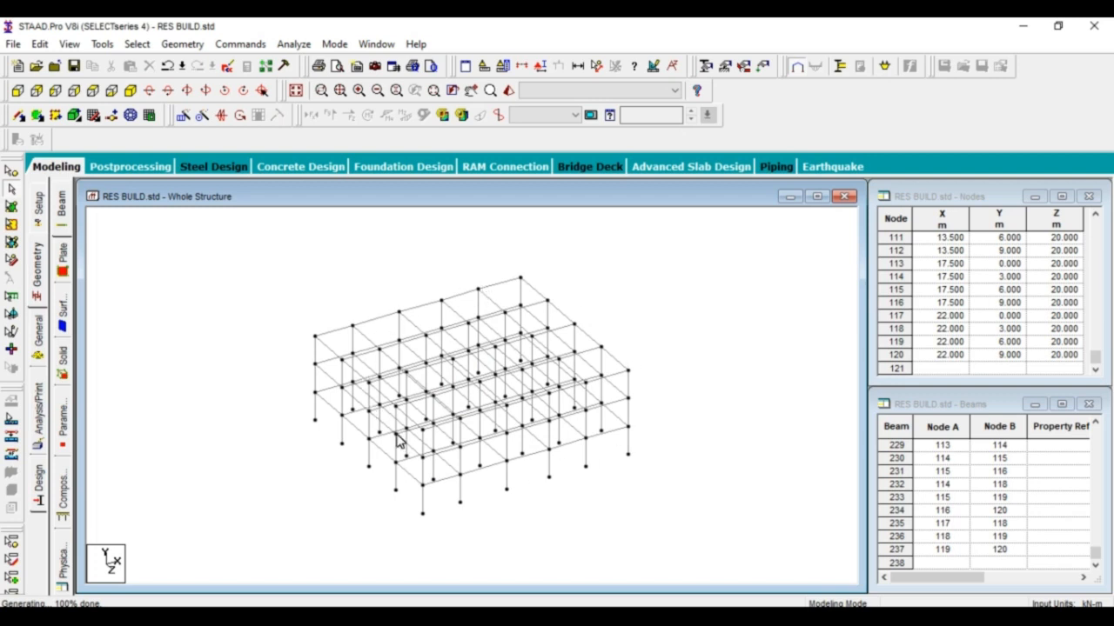
# Step: In plan view, delete the X-direction beams of the middle bay along the Z = 0 edge on all storeys
pyautogui.click(112, 90)
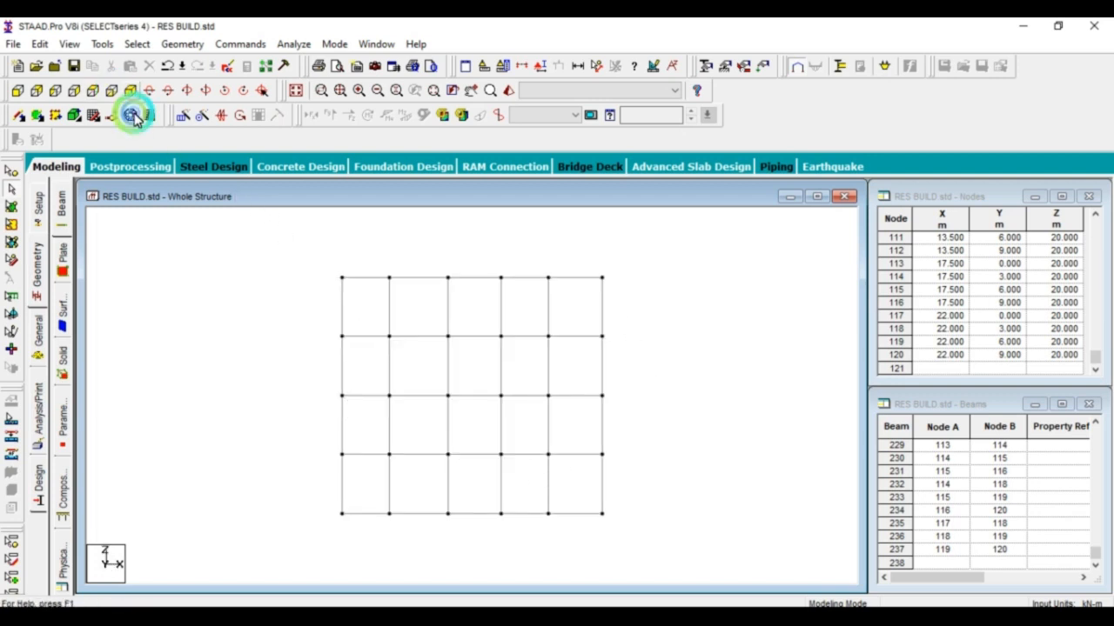
pyautogui.scroll(2, 470, 435)
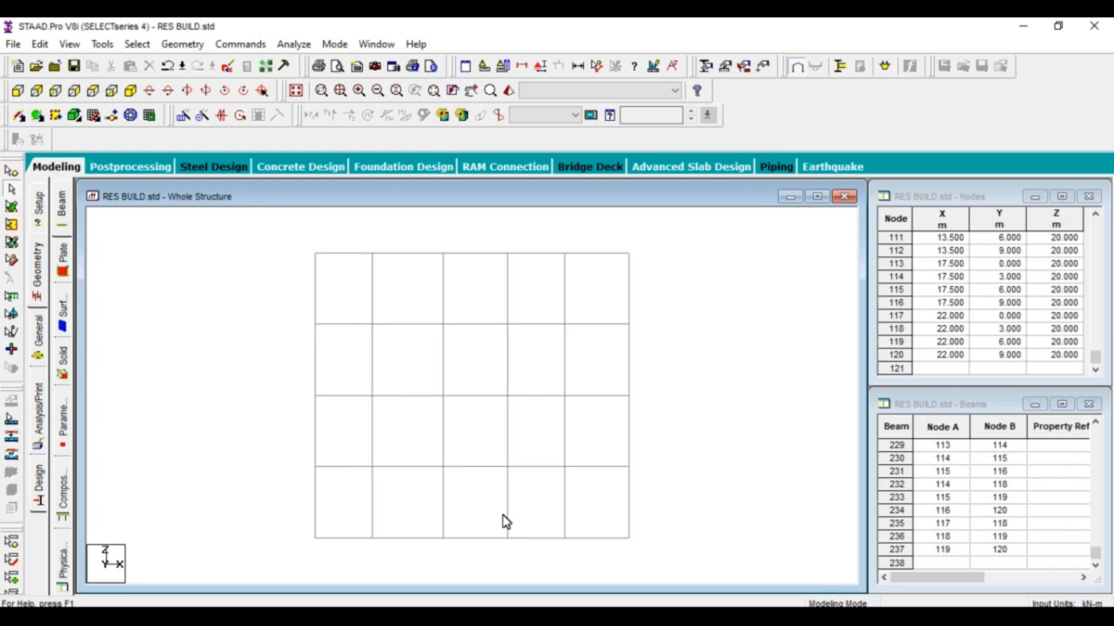
pyautogui.scroll(-1, 451, 422)
pyautogui.scroll(2, 489, 552)
pyautogui.scroll(-1, 454, 427)
pyautogui.moveTo(489, 481); pyautogui.dragTo(447, 567)
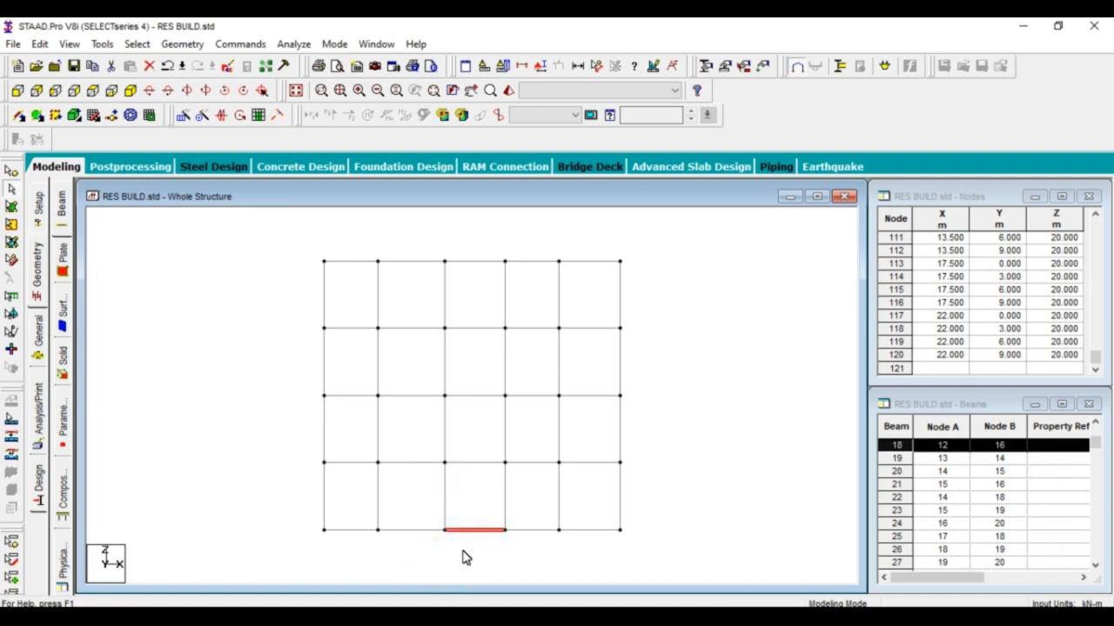
pyautogui.press('Delete')
pyautogui.click(581, 355)
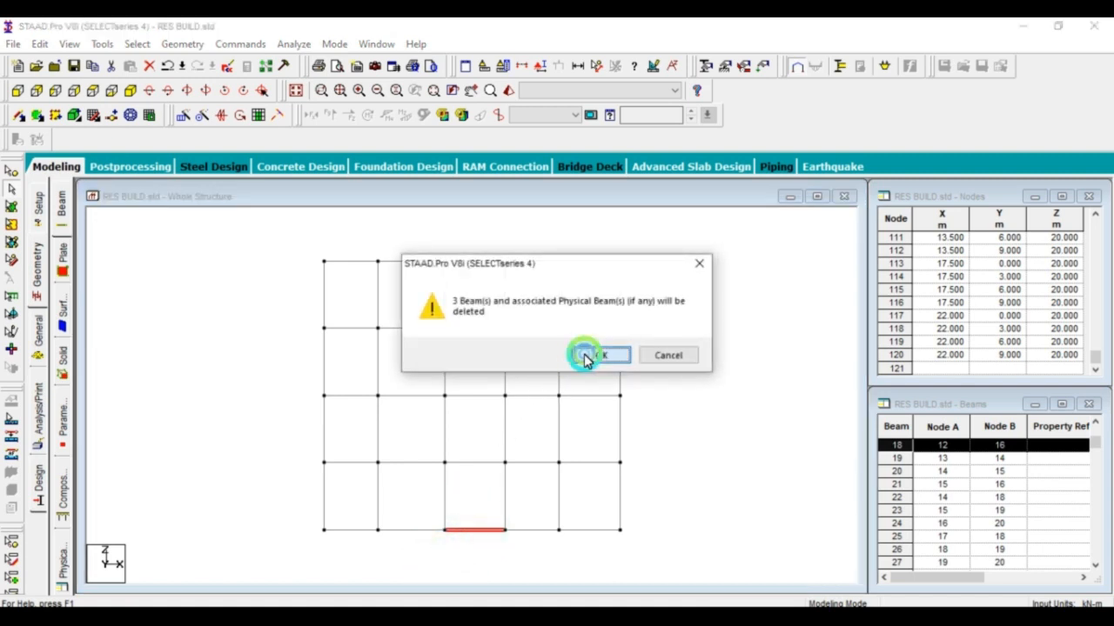
# Step: Check the opened middle bay in isometric and plan views, declining the auto save
pyautogui.click(131, 91)
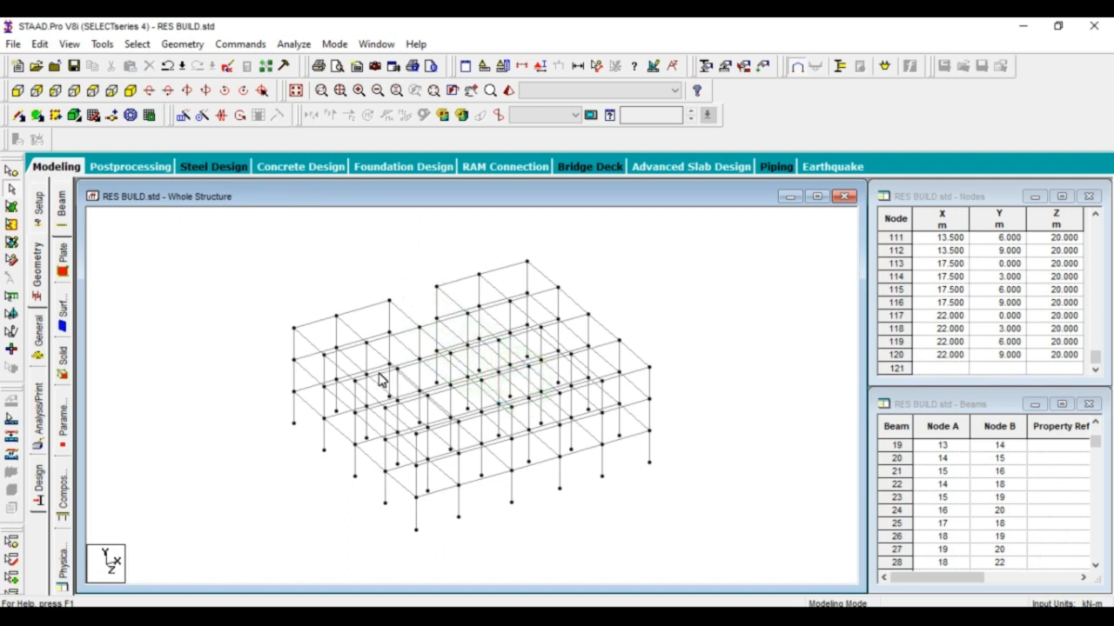
pyautogui.scroll(-1, 398, 344)
pyautogui.click(111, 92)
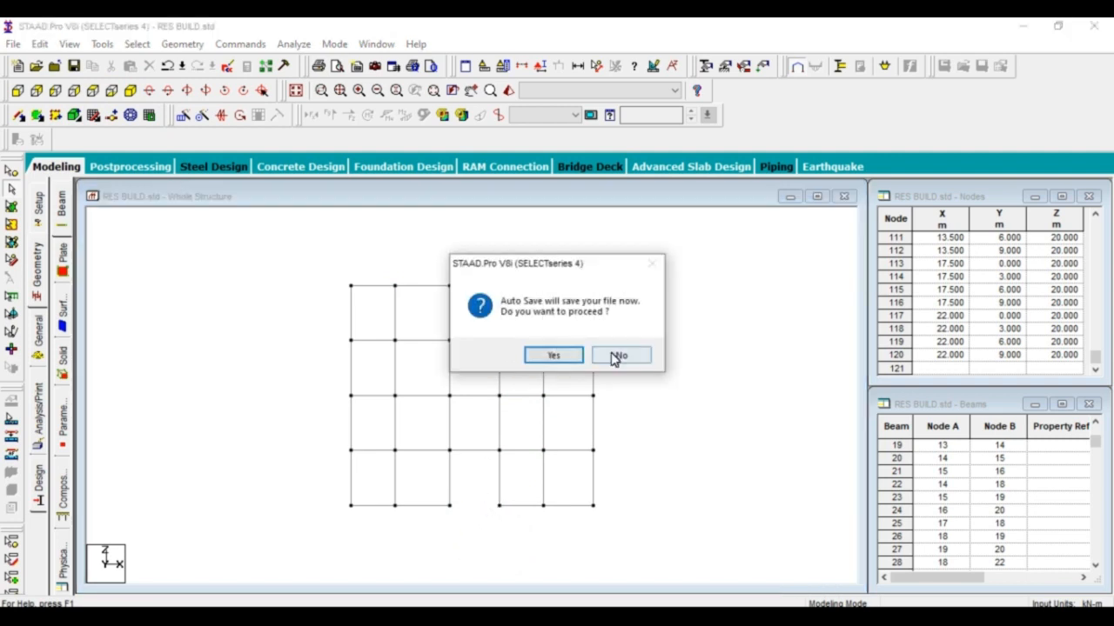
pyautogui.click(618, 356)
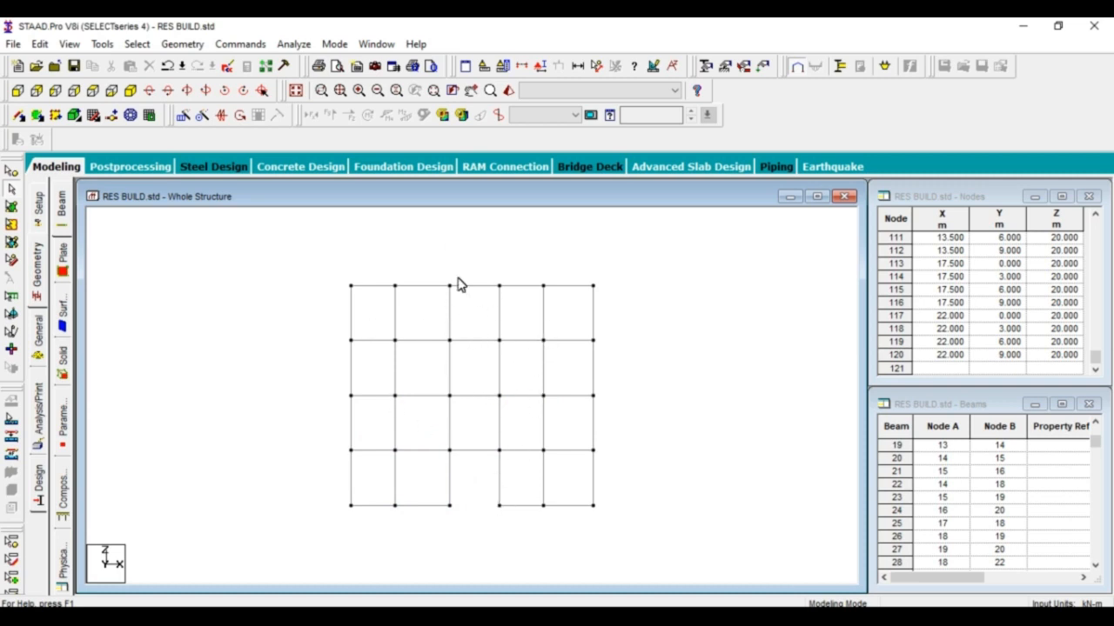
pyautogui.click(131, 92)
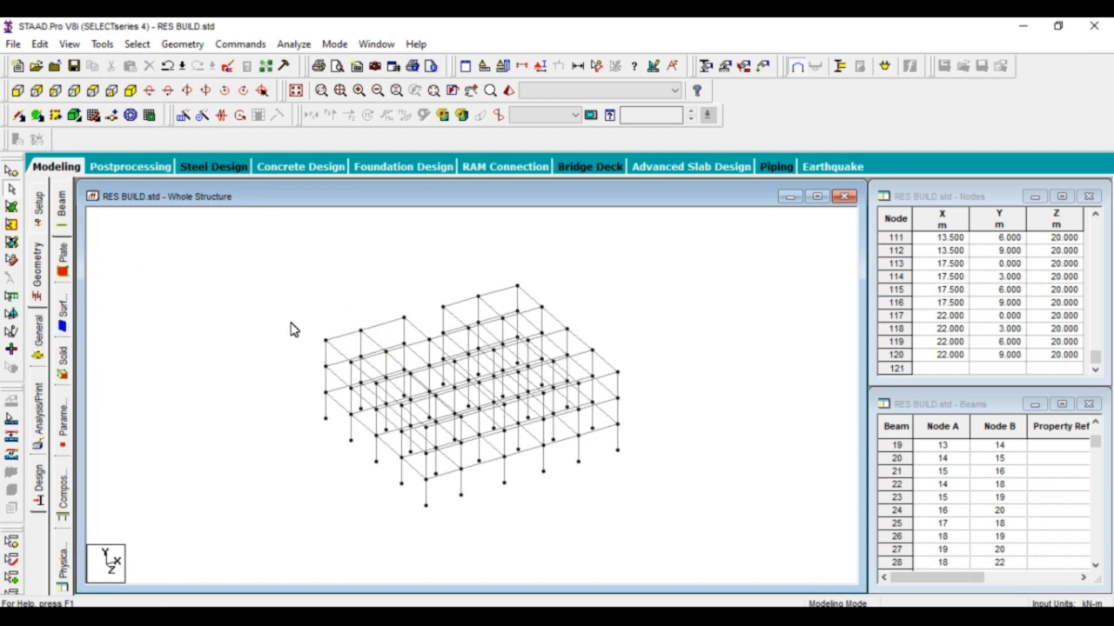
# Step: Define and add a rectangular concrete section with YD 0.3 m and ZD 0.4 m in the member properties
pyautogui.click(39, 335)
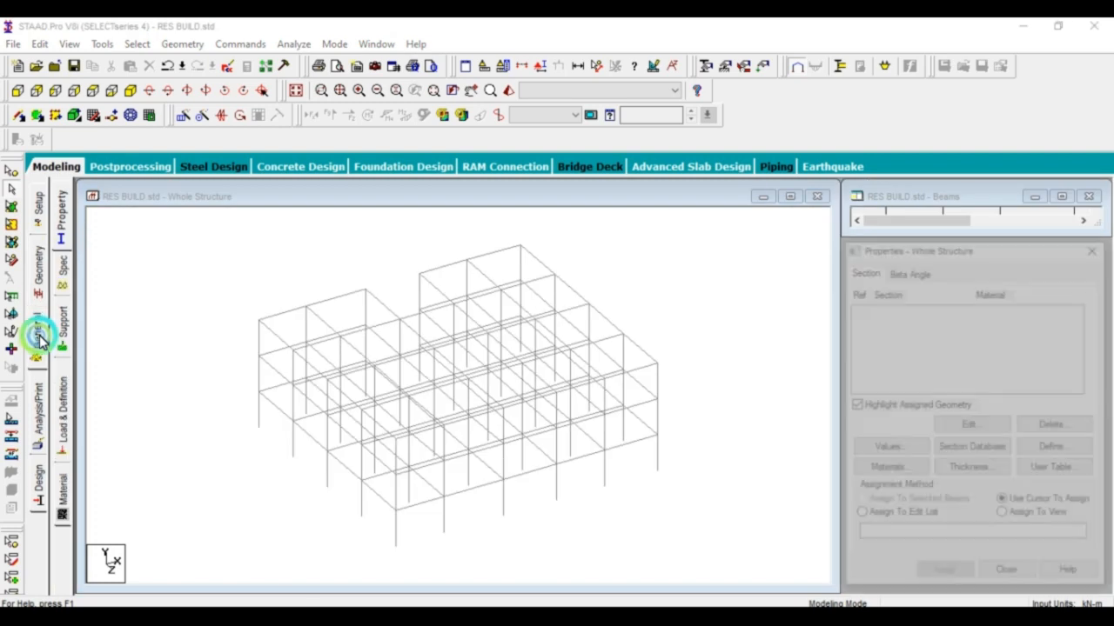
pyautogui.click(69, 213)
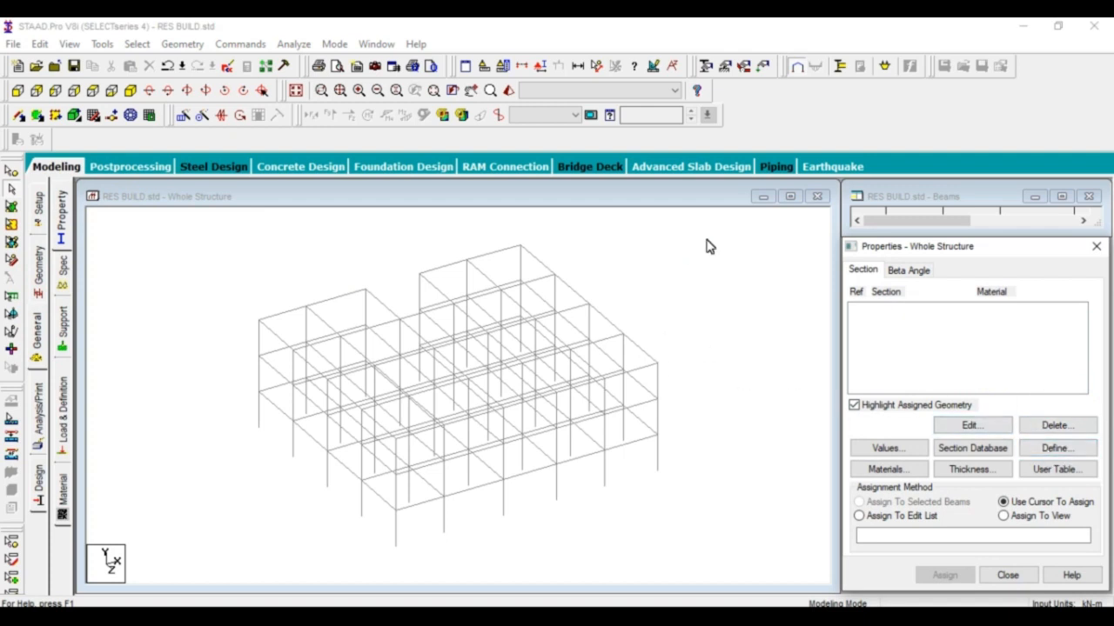
pyautogui.click(1053, 448)
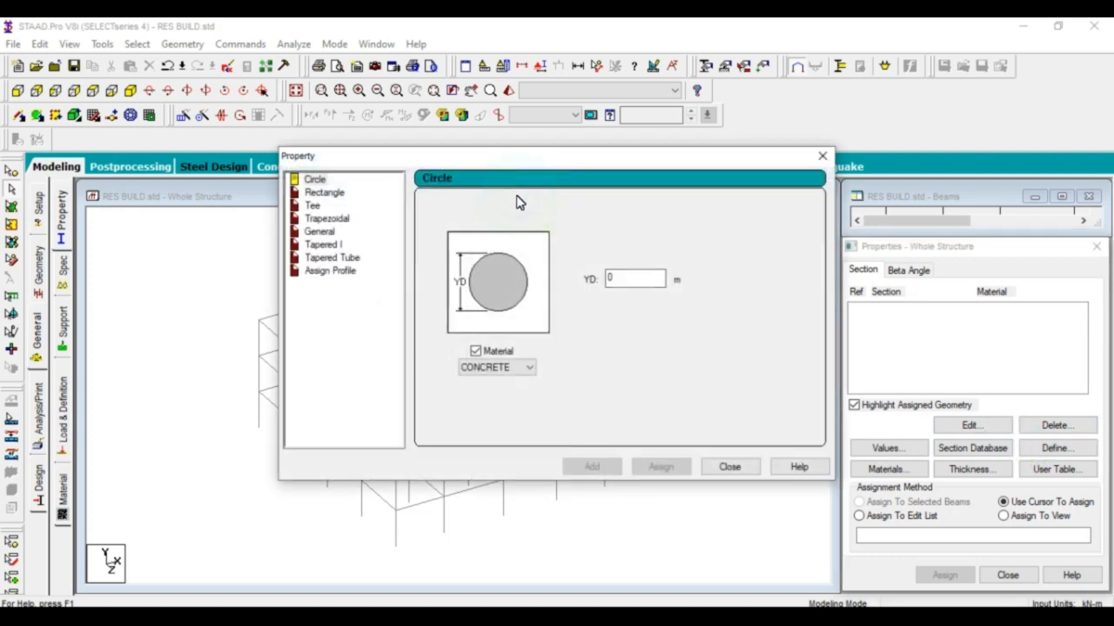
pyautogui.moveTo(482, 163); pyautogui.dragTo(385, 87)
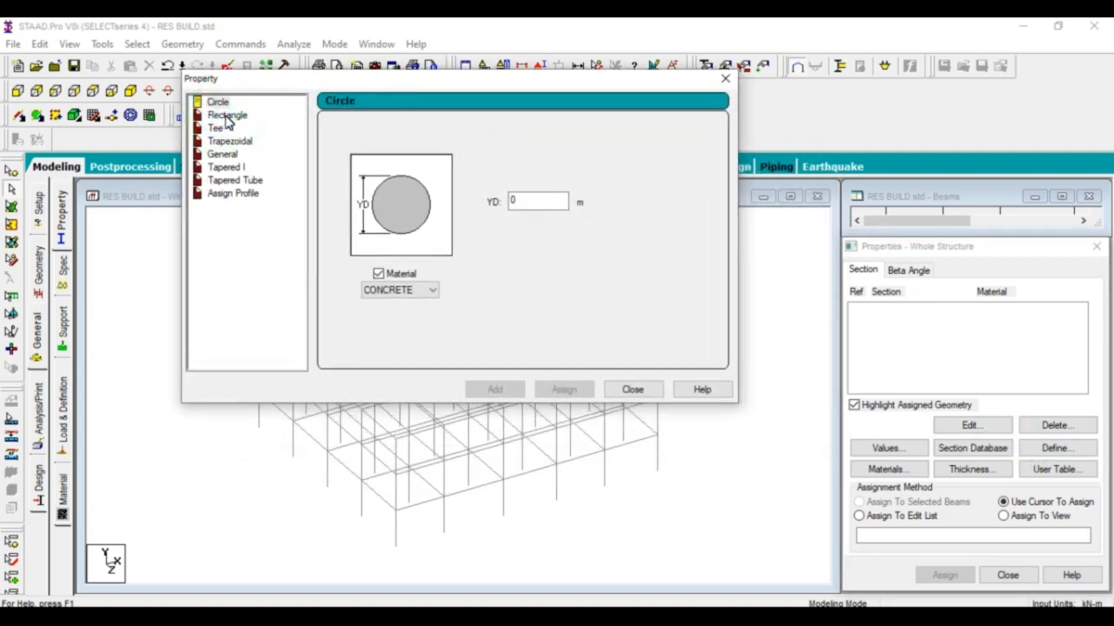
pyautogui.moveTo(211, 83); pyautogui.dragTo(470, 43)
pyautogui.click(306, 81)
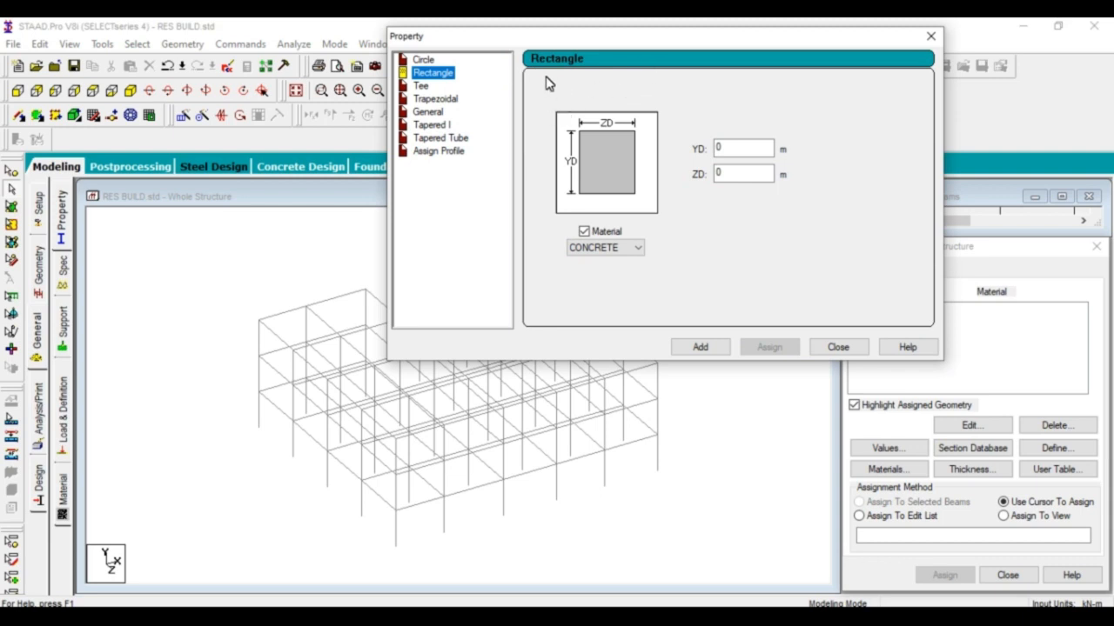
pyautogui.click(438, 75)
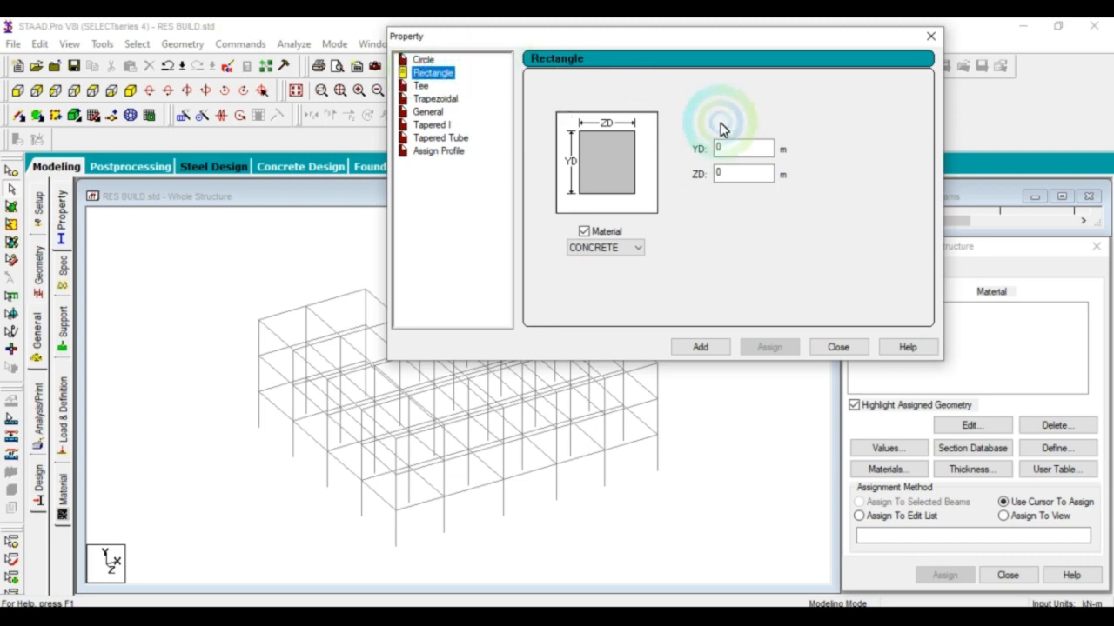
pyautogui.click(739, 141)
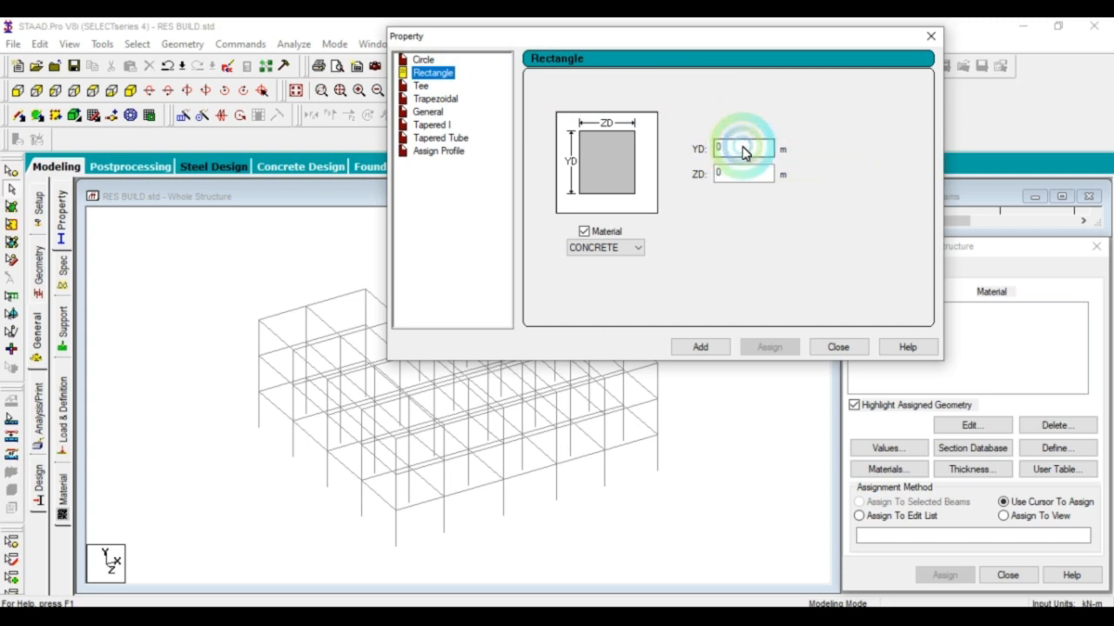
pyautogui.write('.3')
pyautogui.click(740, 179)
pyautogui.write('.4')
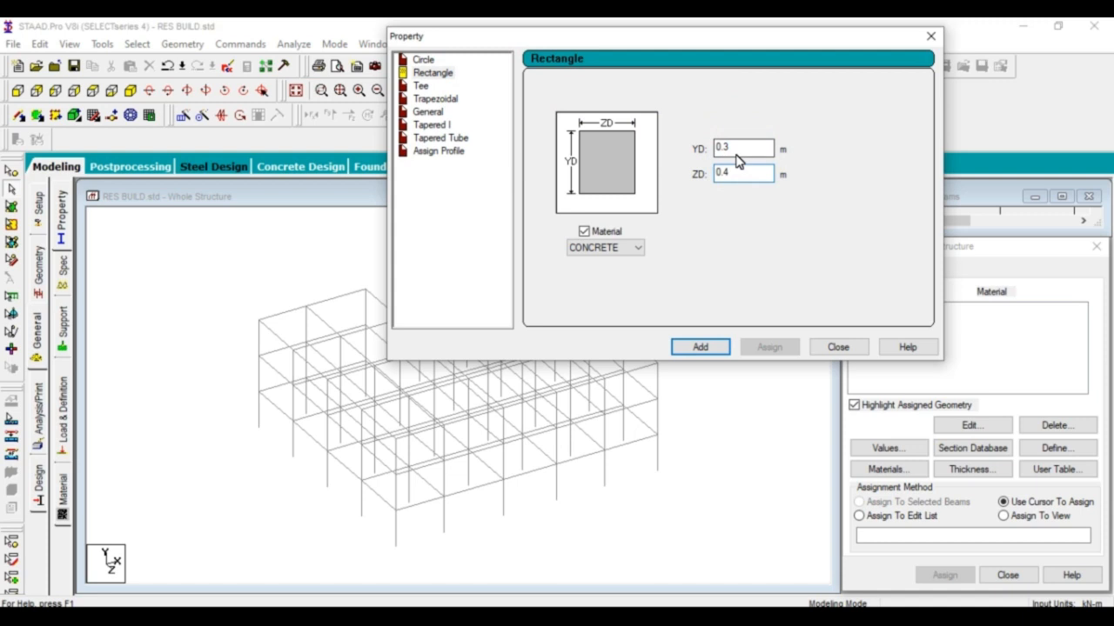
pyautogui.press('Return')
# Step: Add a second rectangular concrete section with YD 0.4 m and ZD 0.3 m and finish defining sections
pyautogui.click(737, 155)
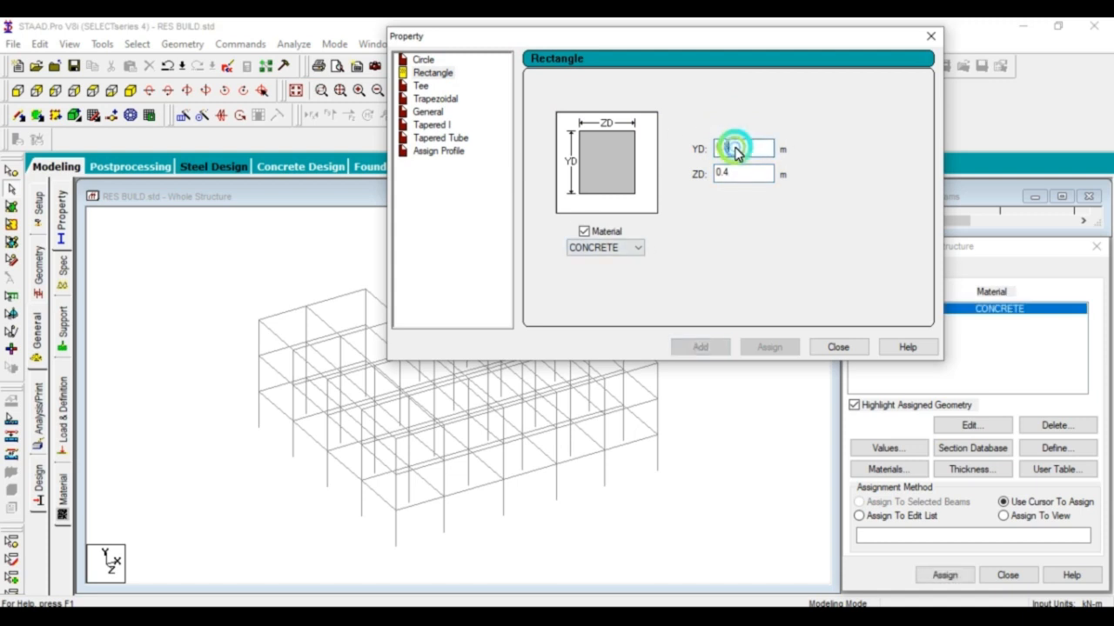
pyautogui.press('BackSpace')
pyautogui.write('4')
pyautogui.click(737, 176)
pyautogui.press('BackSpace')
pyautogui.write('3')
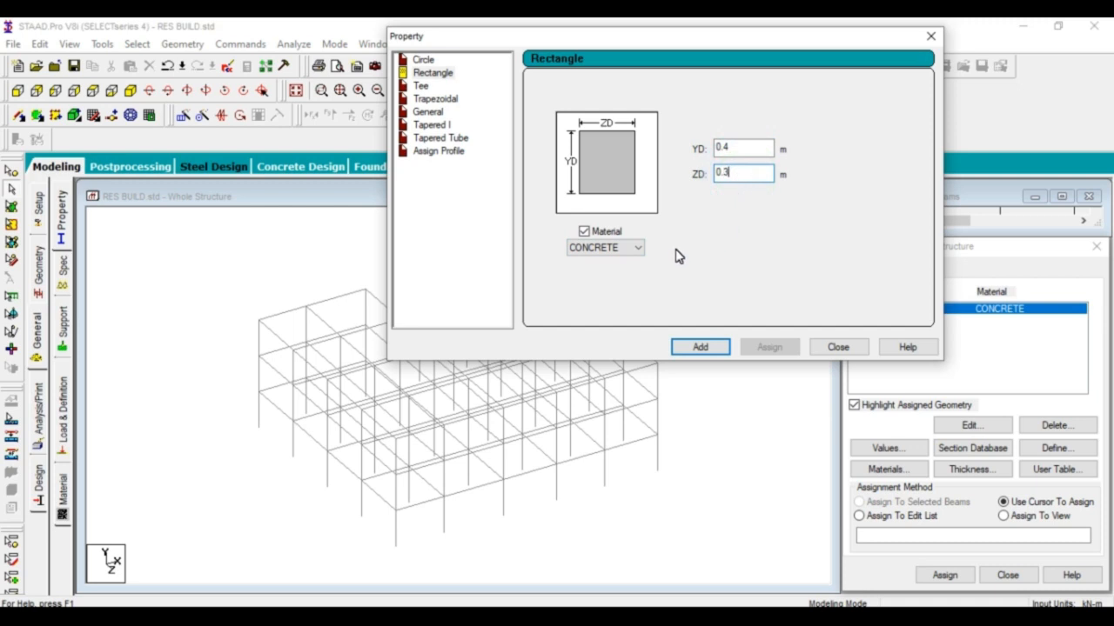
pyautogui.click(701, 346)
pyautogui.click(831, 347)
# Step: Window-select all columns storey by storey in front view and assign them the Rect 0.30x0.40 section with Assign To Selected Beams
pyautogui.click(888, 321)
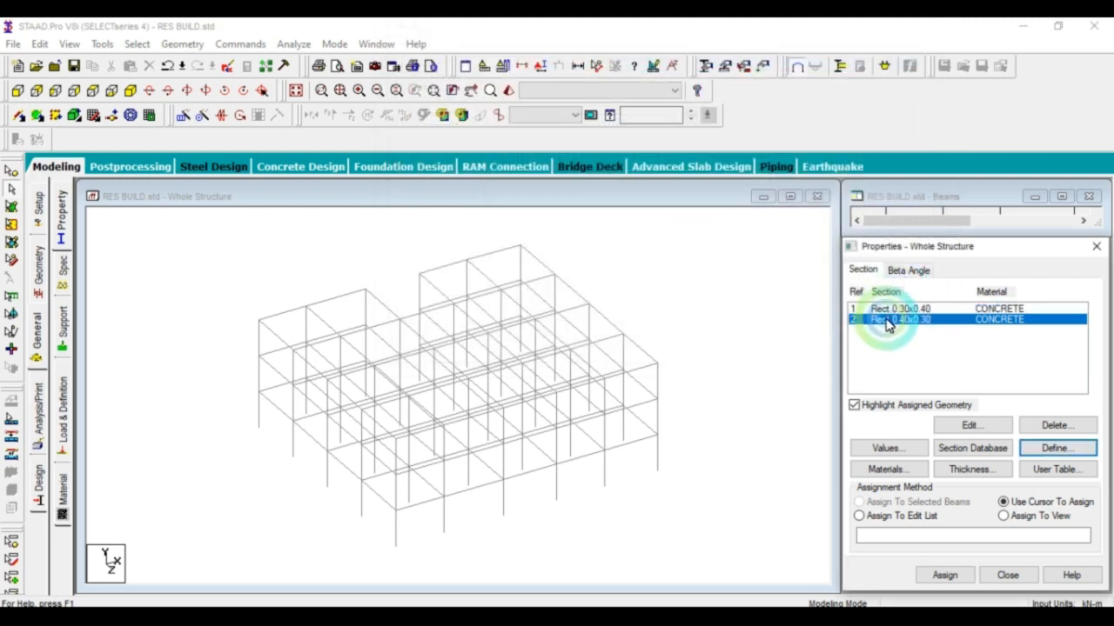
pyautogui.click(892, 309)
pyautogui.click(887, 320)
pyautogui.click(870, 309)
pyautogui.click(975, 336)
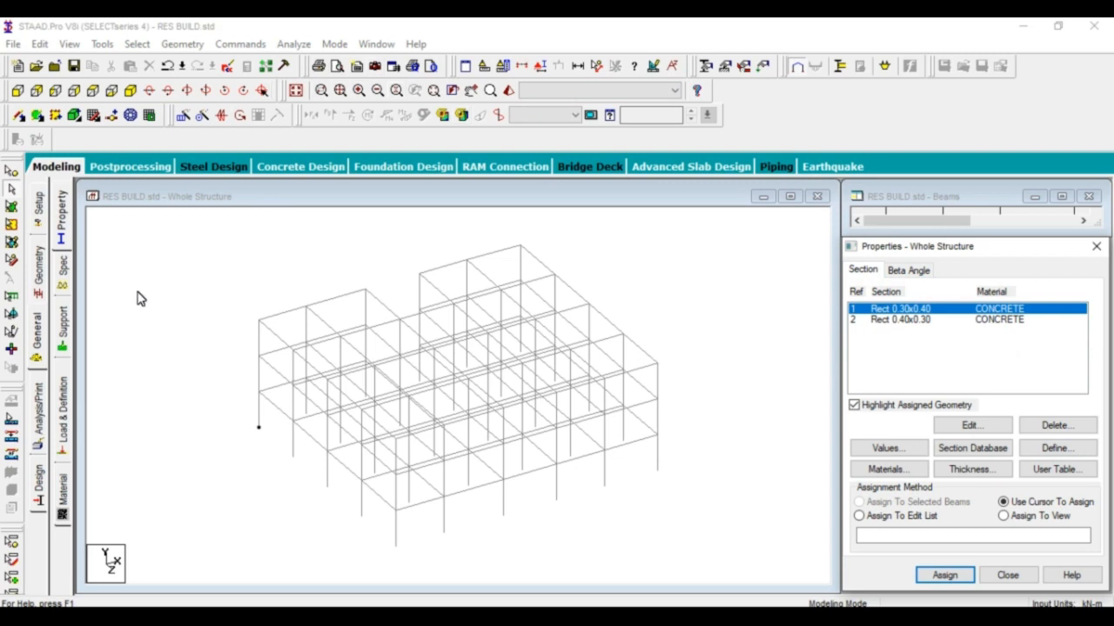
pyautogui.click(17, 91)
pyautogui.click(343, 266)
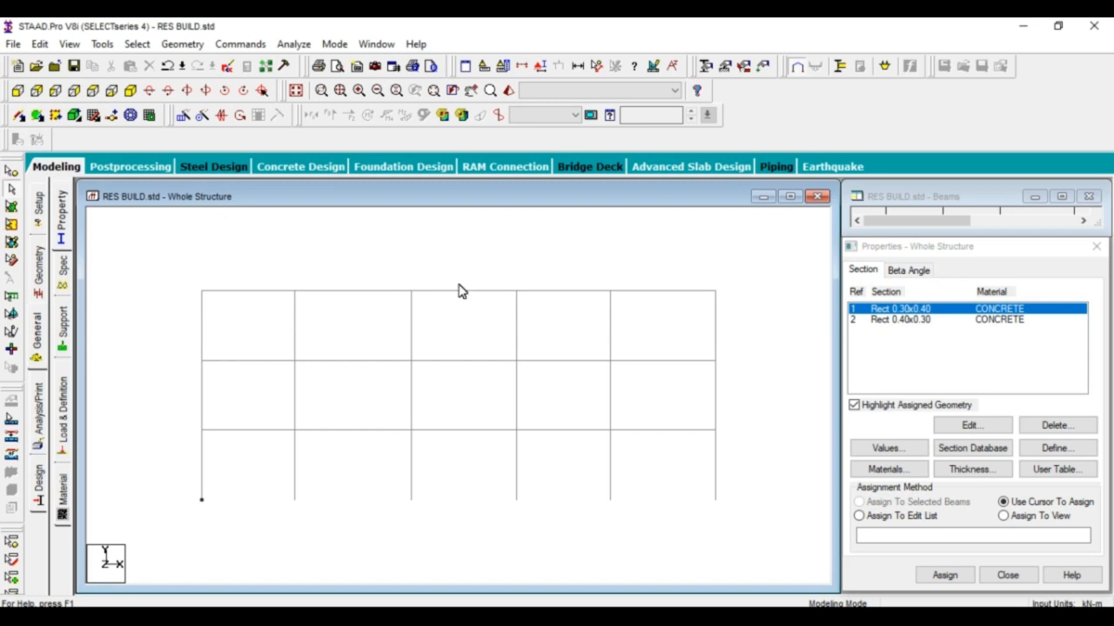
pyautogui.click(185, 309)
pyautogui.moveTo(185, 310); pyautogui.dragTo(763, 339)
pyautogui.moveTo(169, 380); pyautogui.dragTo(728, 415)
pyautogui.moveTo(151, 450); pyautogui.dragTo(756, 480)
pyautogui.click(61, 133)
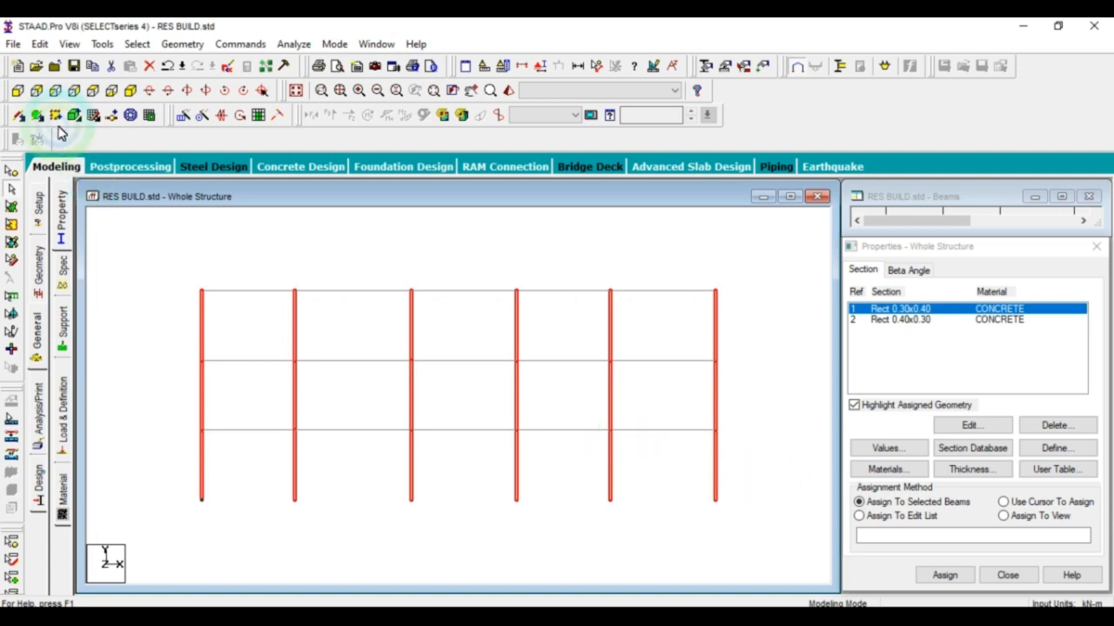
pyautogui.click(130, 91)
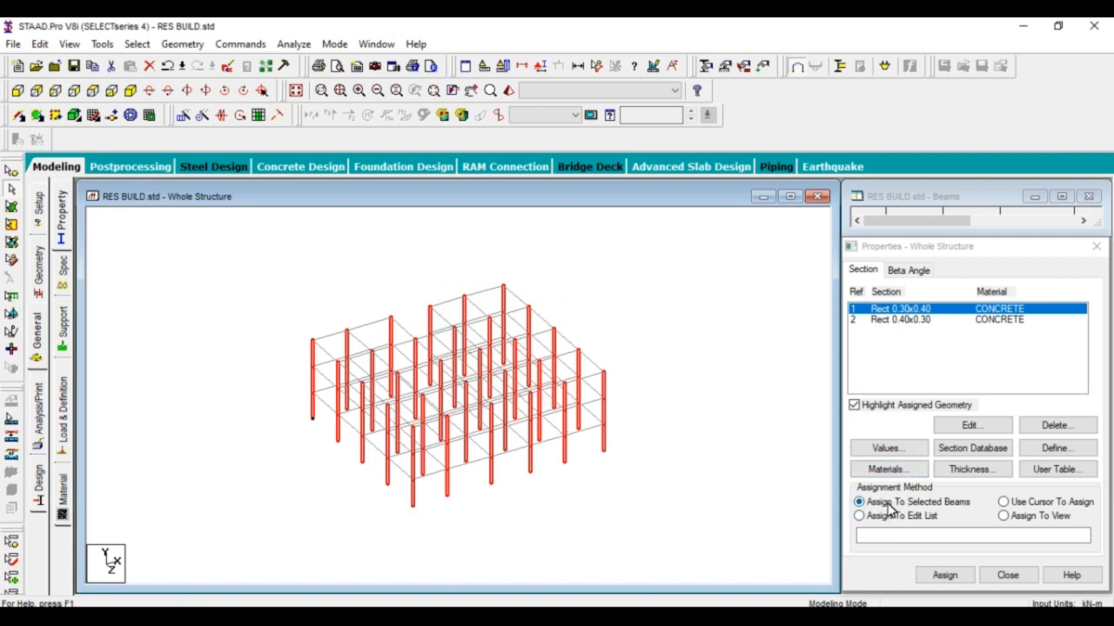
pyautogui.click(938, 576)
pyautogui.click(992, 461)
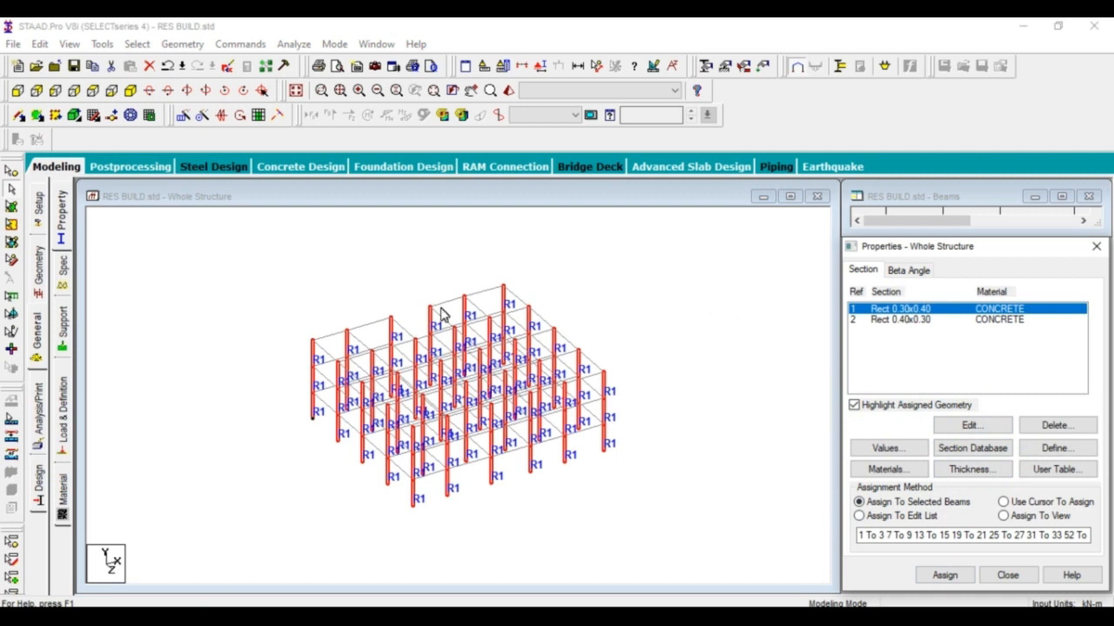
# Step: Deselect the columns and inspect their assigned sections in a 3D rendered view from several angles, closing the rendering when done
pyautogui.click(592, 268)
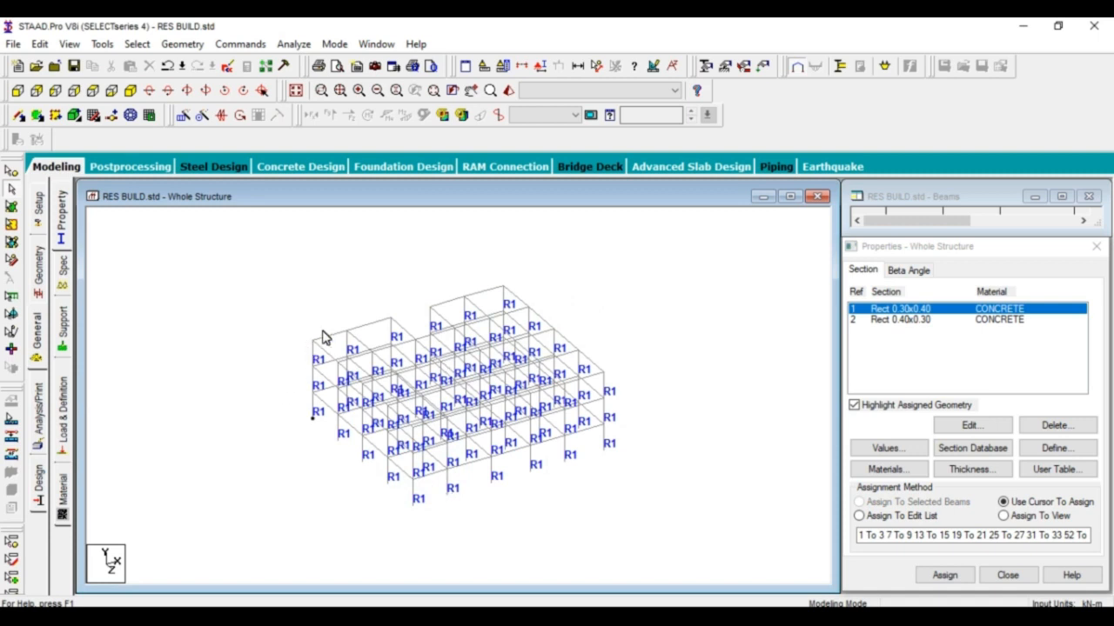
pyautogui.click(510, 93)
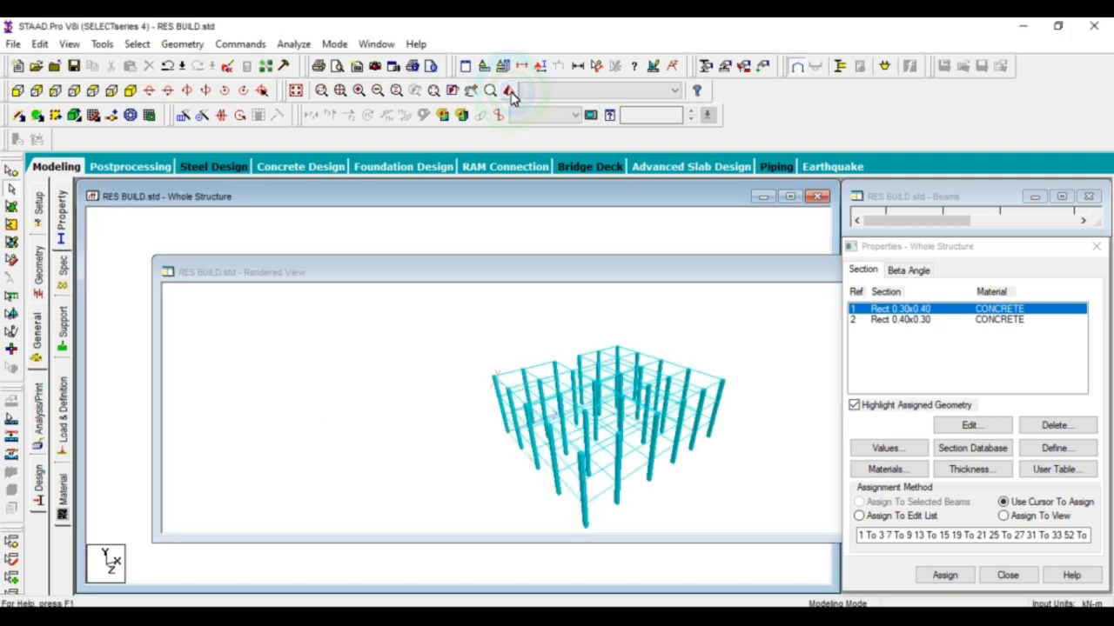
pyautogui.click(582, 402)
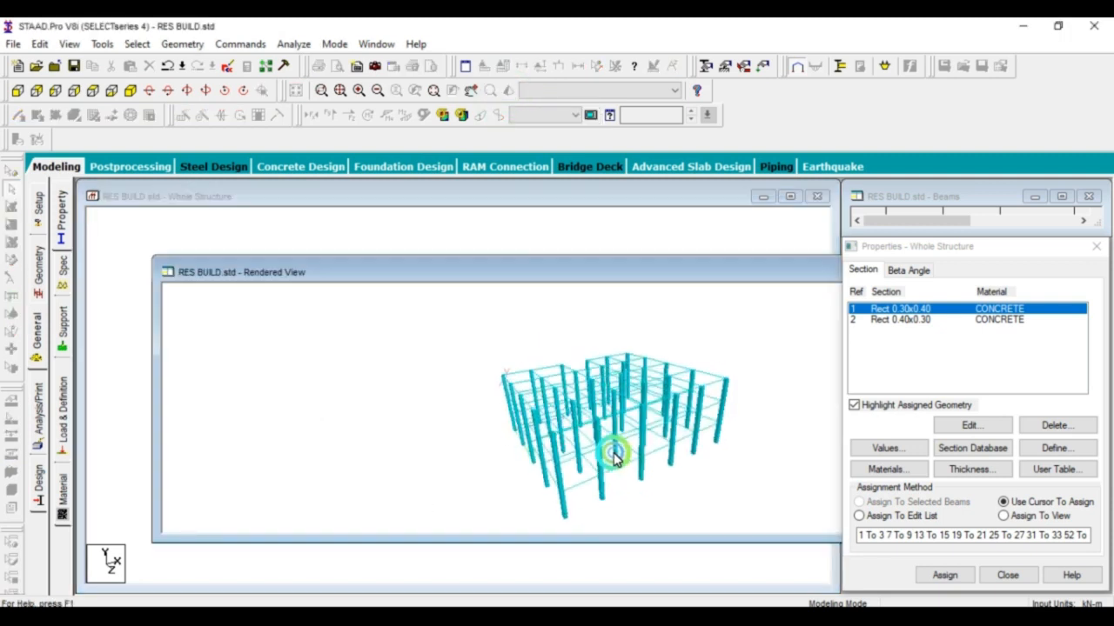
pyautogui.scroll(4, 763, 364)
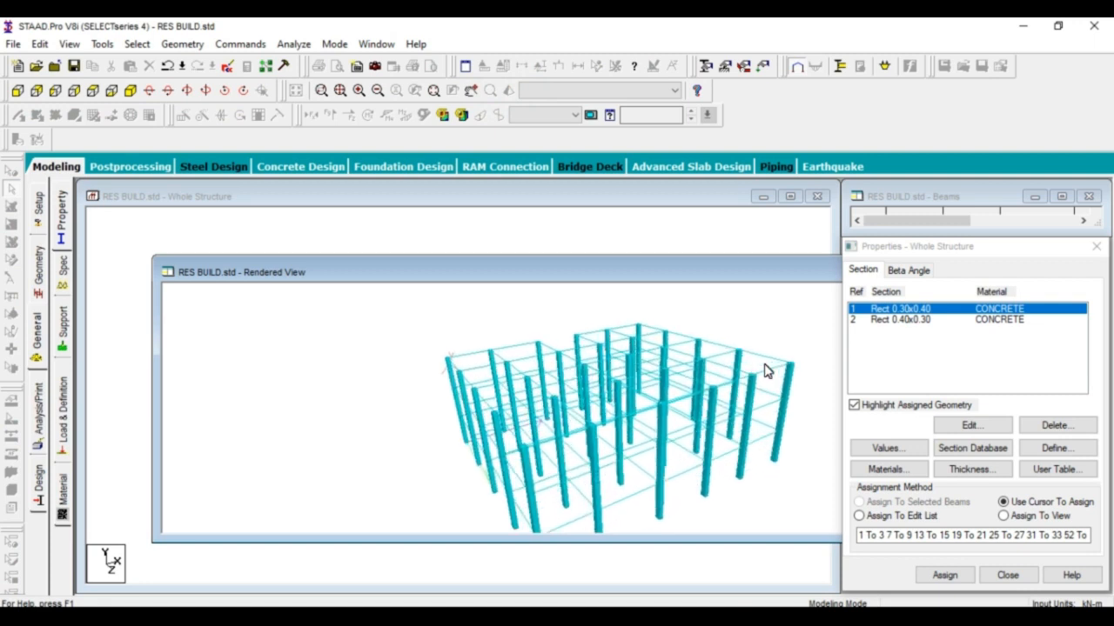
pyautogui.moveTo(781, 372); pyautogui.dragTo(622, 415)
pyautogui.scroll(6, 746, 378)
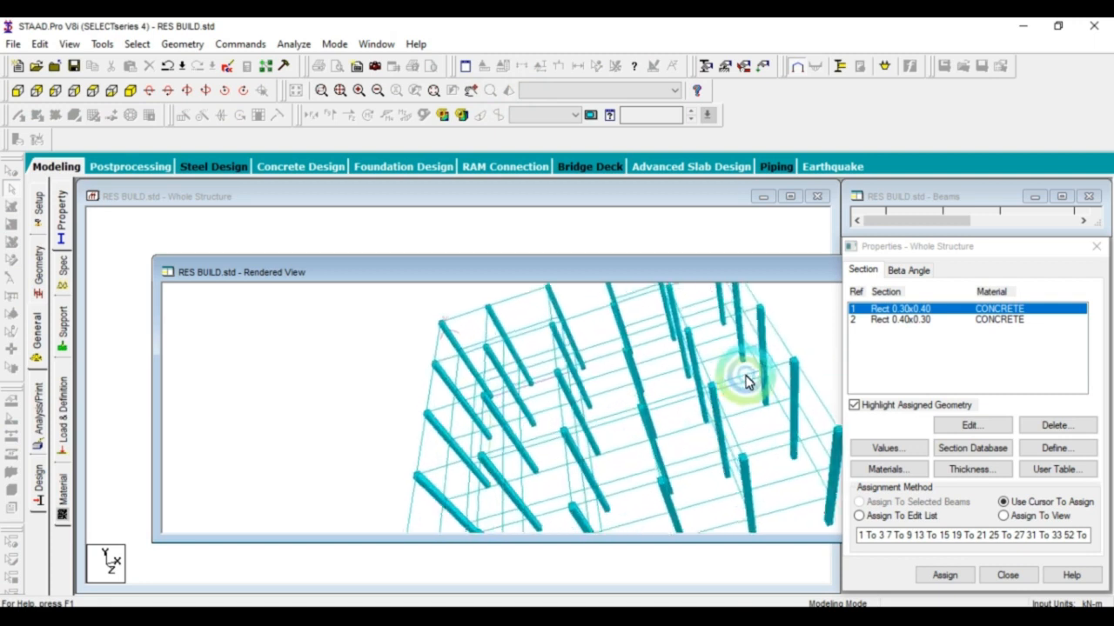
pyautogui.moveTo(742, 401); pyautogui.dragTo(477, 373)
pyautogui.moveTo(468, 323); pyautogui.dragTo(504, 336)
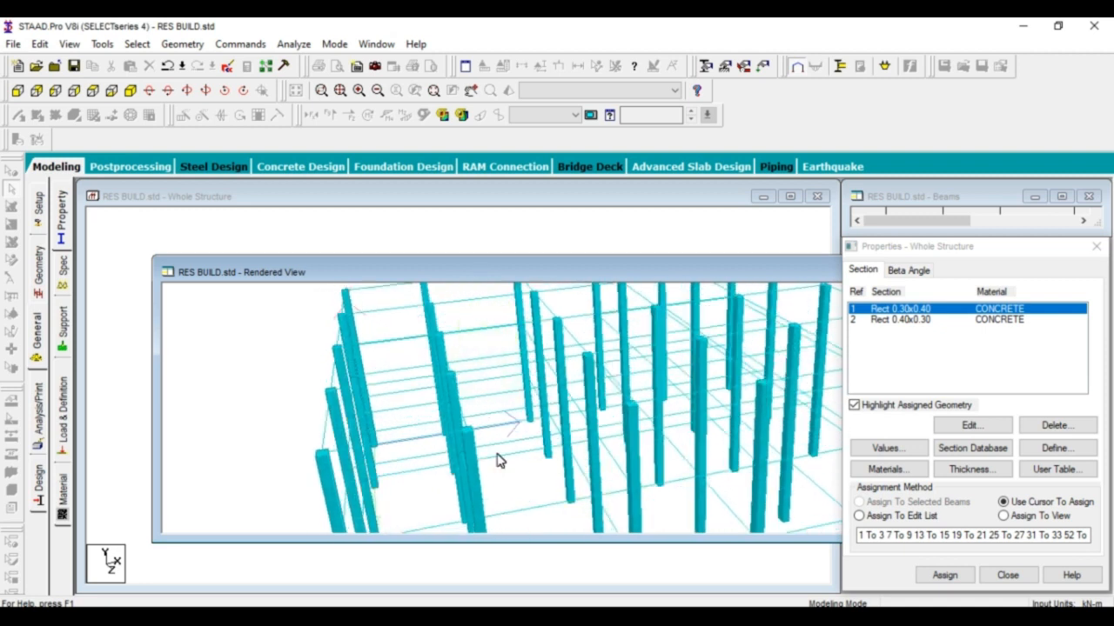
pyautogui.moveTo(496, 396); pyautogui.dragTo(322, 448)
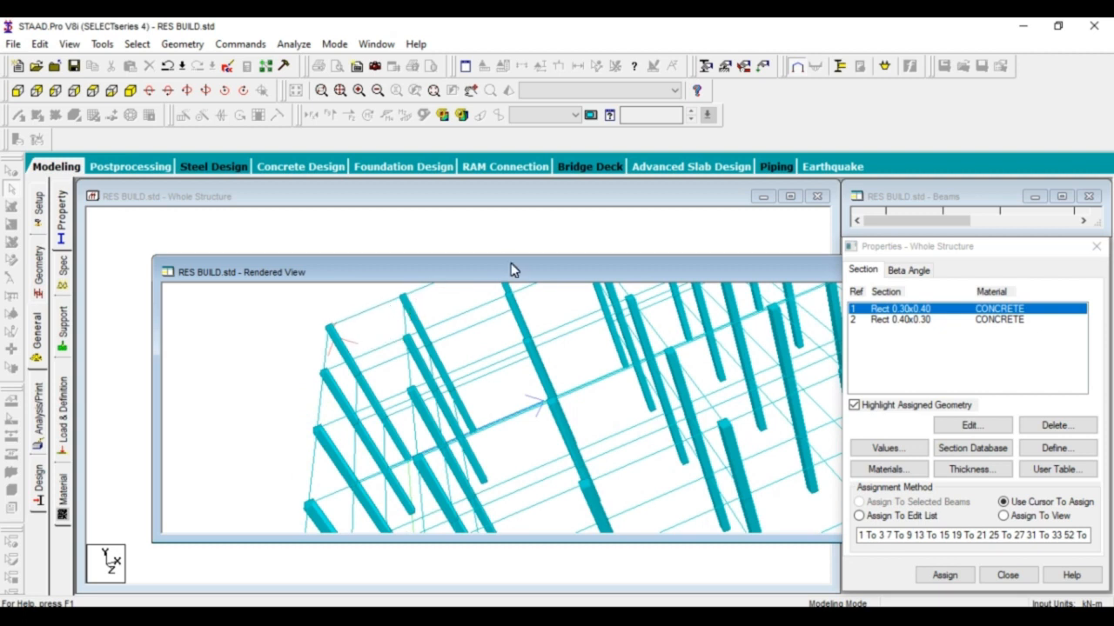
pyautogui.moveTo(511, 264); pyautogui.dragTo(190, 210)
pyautogui.click(723, 220)
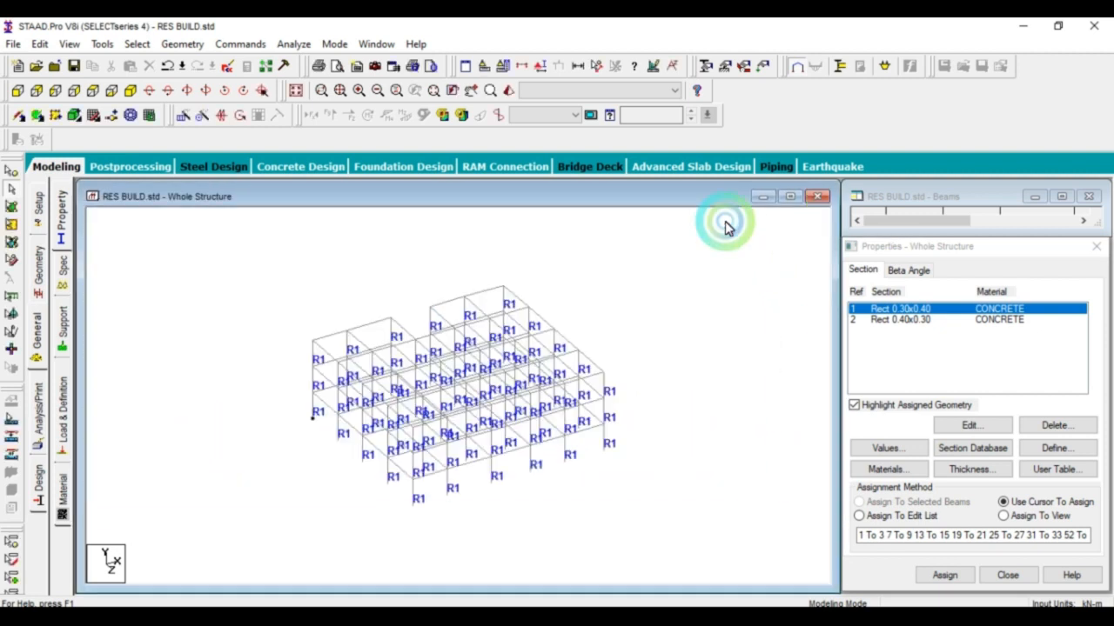
# Step: Window-select the horizontal beams of all three floor levels in front view and assign them the Rect 0.40x0.30 section with Assign To Selected Beams
pyautogui.scroll(1, 626, 481)
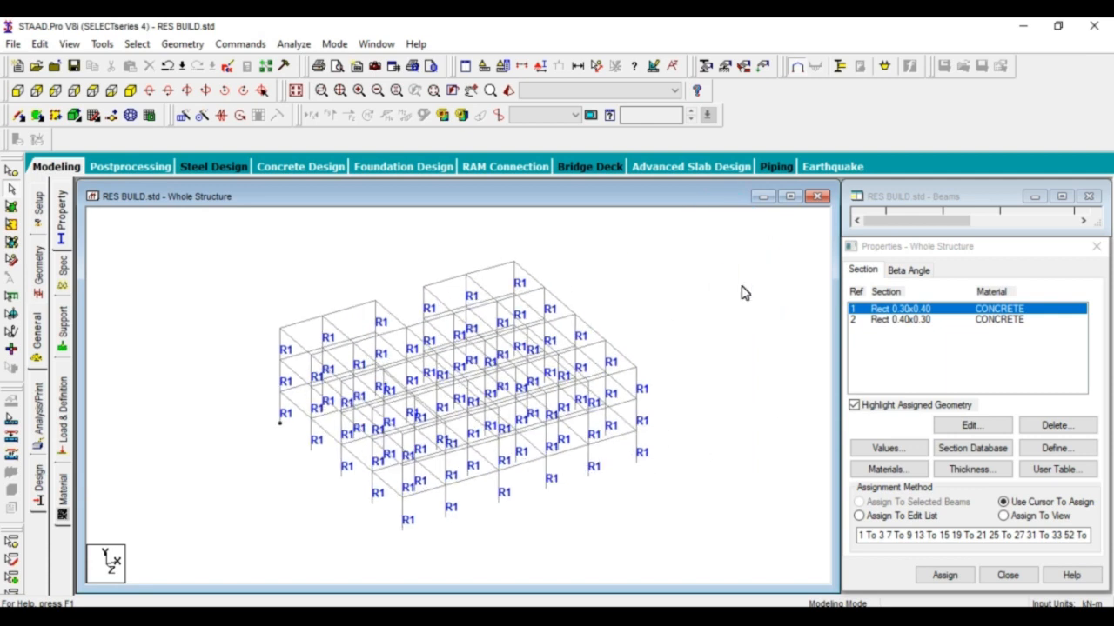
pyautogui.click(907, 320)
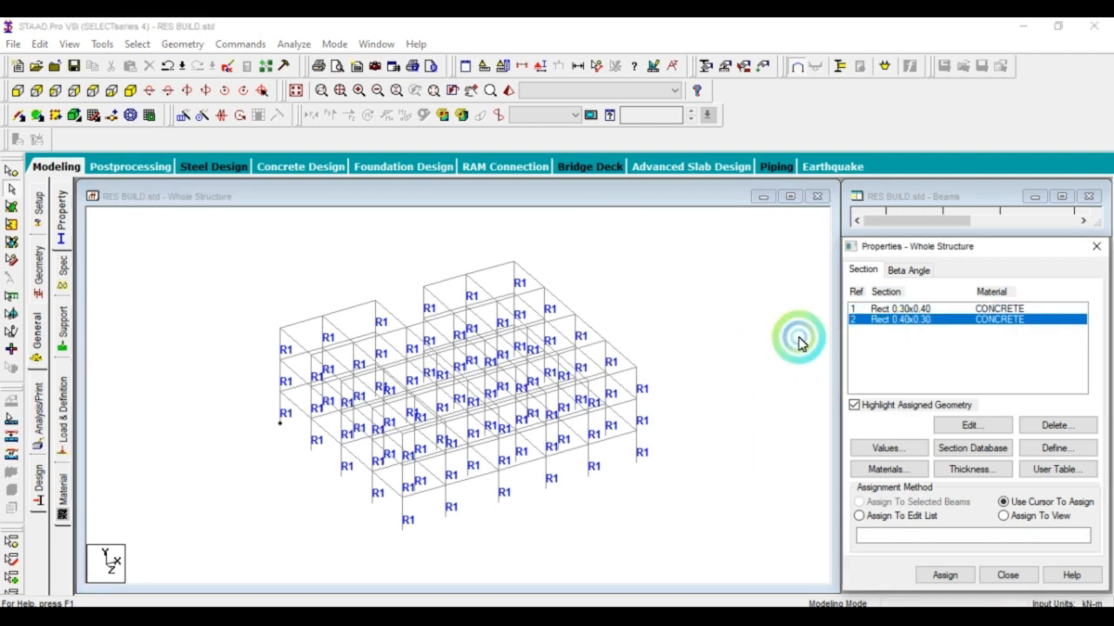
pyautogui.click(17, 91)
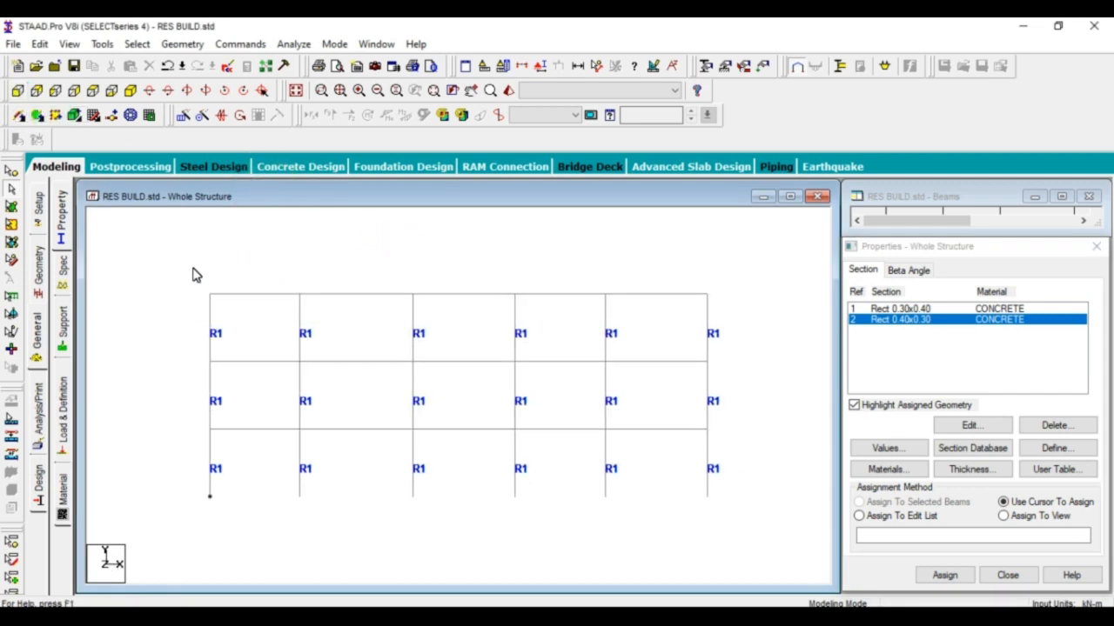
pyautogui.moveTo(182, 259); pyautogui.dragTo(758, 301)
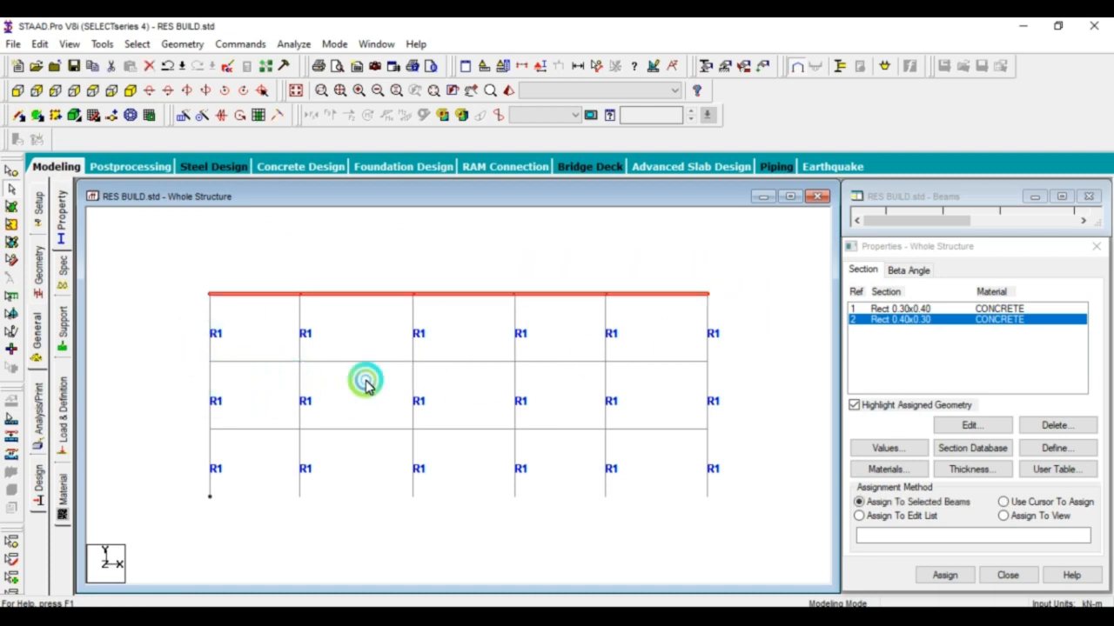
pyautogui.keyDown('ctrl'); pyautogui.click(609, 362); pyautogui.keyUp('ctrl')
pyautogui.moveTo(321, 429); pyautogui.dragTo(740, 446)
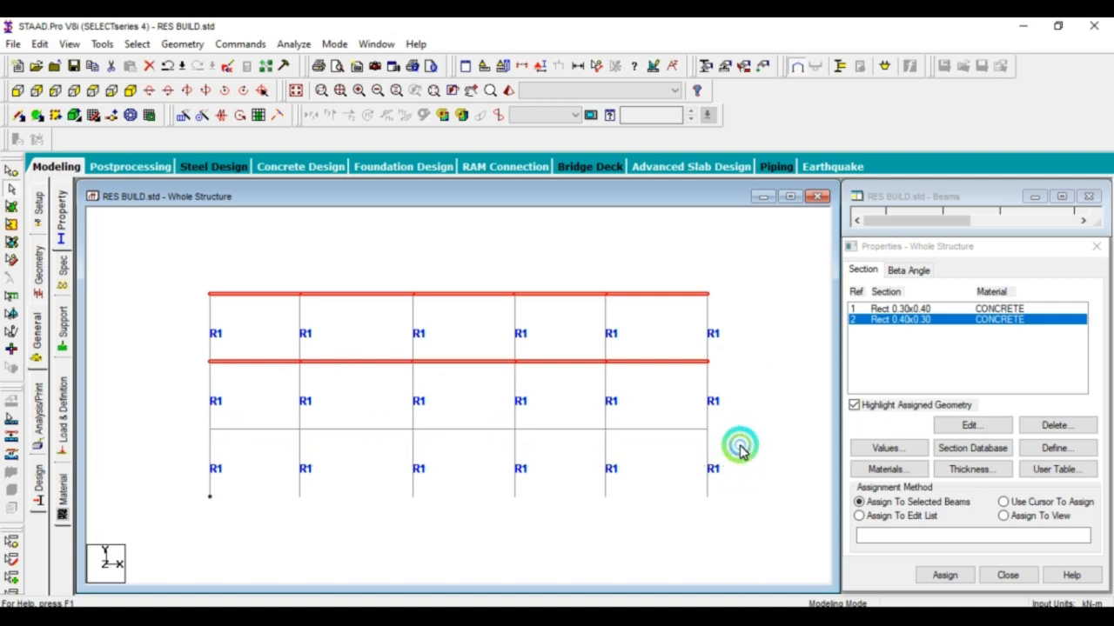
pyautogui.click(130, 90)
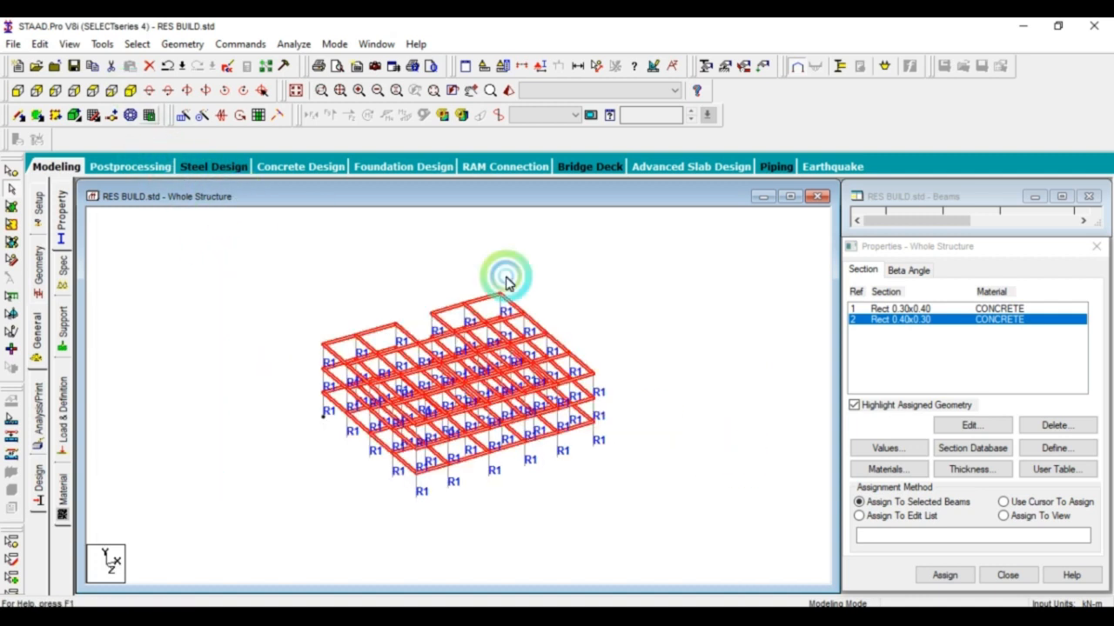
pyautogui.scroll(2, 544, 483)
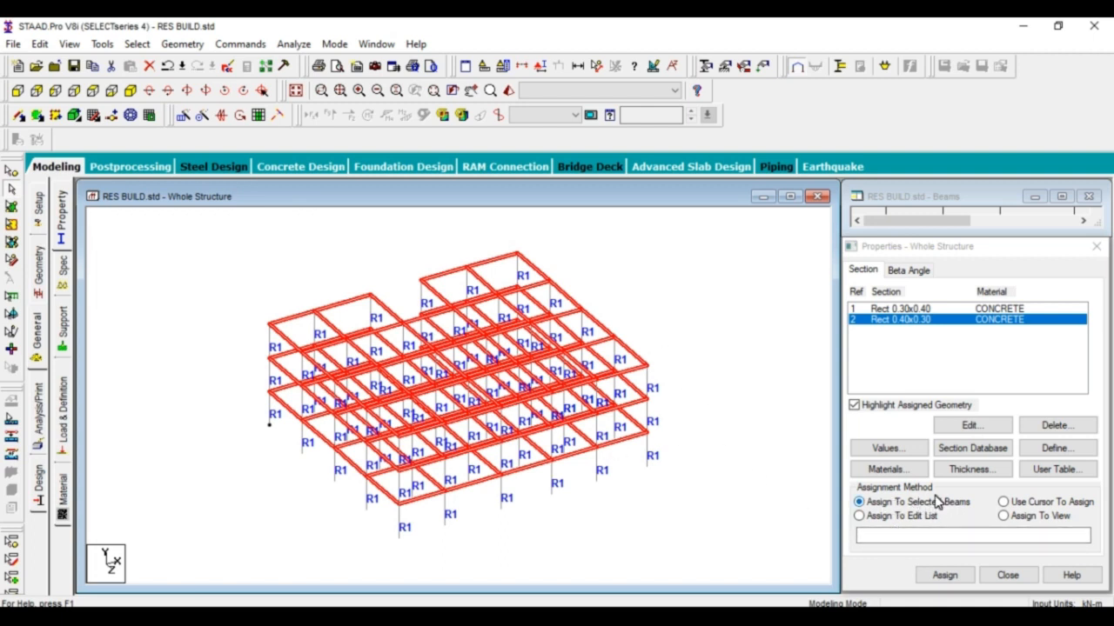
pyautogui.click(945, 576)
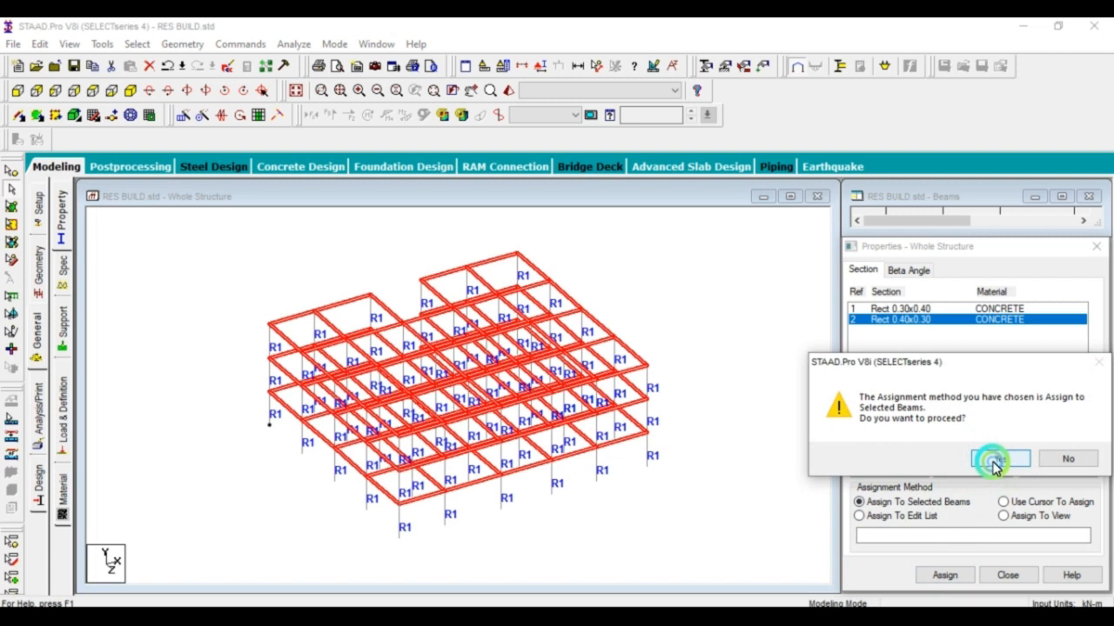
pyautogui.click(995, 461)
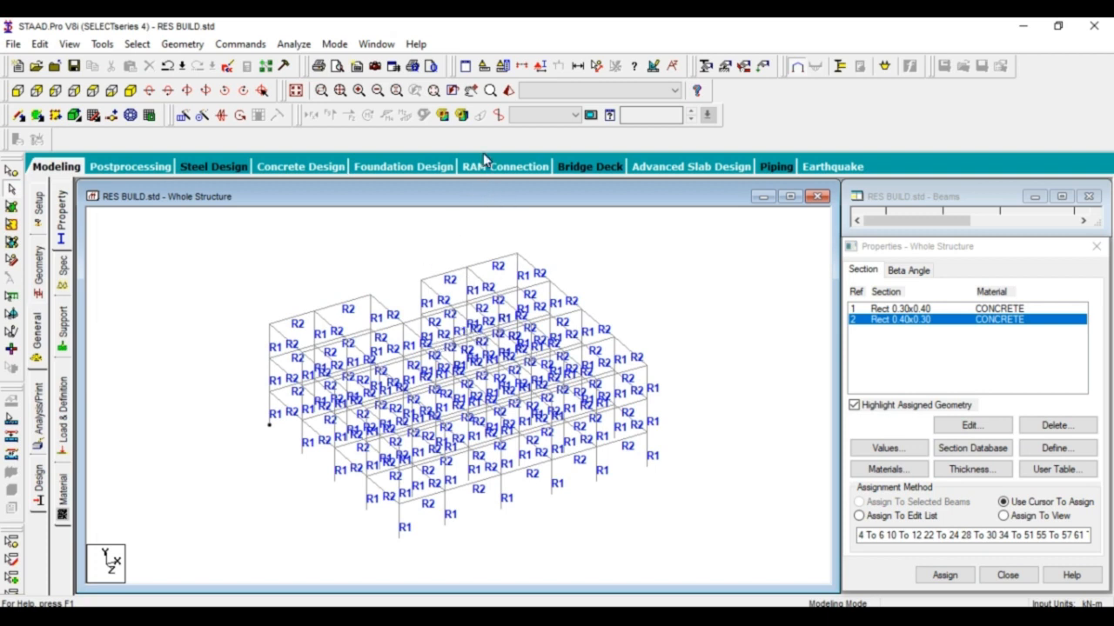
# Step: Inspect the frame's beams and columns together in a 3D rendered view, rotating the model, and close the rendering
pyautogui.click(509, 91)
pyautogui.scroll(5, 609, 424)
pyautogui.moveTo(564, 451); pyautogui.dragTo(783, 460)
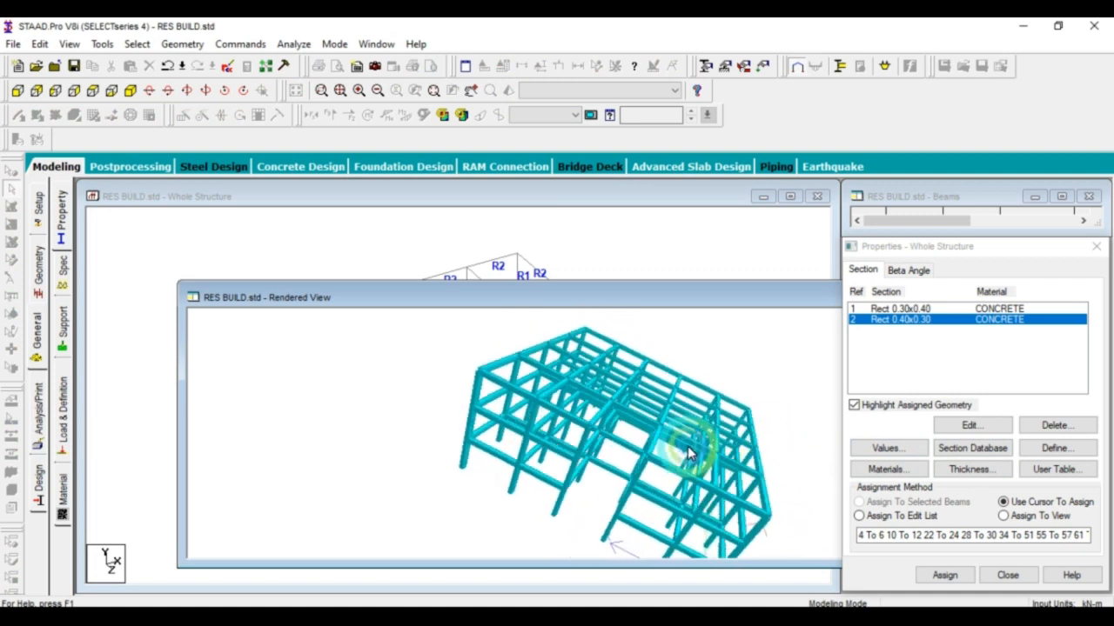
pyautogui.moveTo(688, 453); pyautogui.dragTo(567, 385)
pyautogui.moveTo(634, 298); pyautogui.dragTo(360, 298)
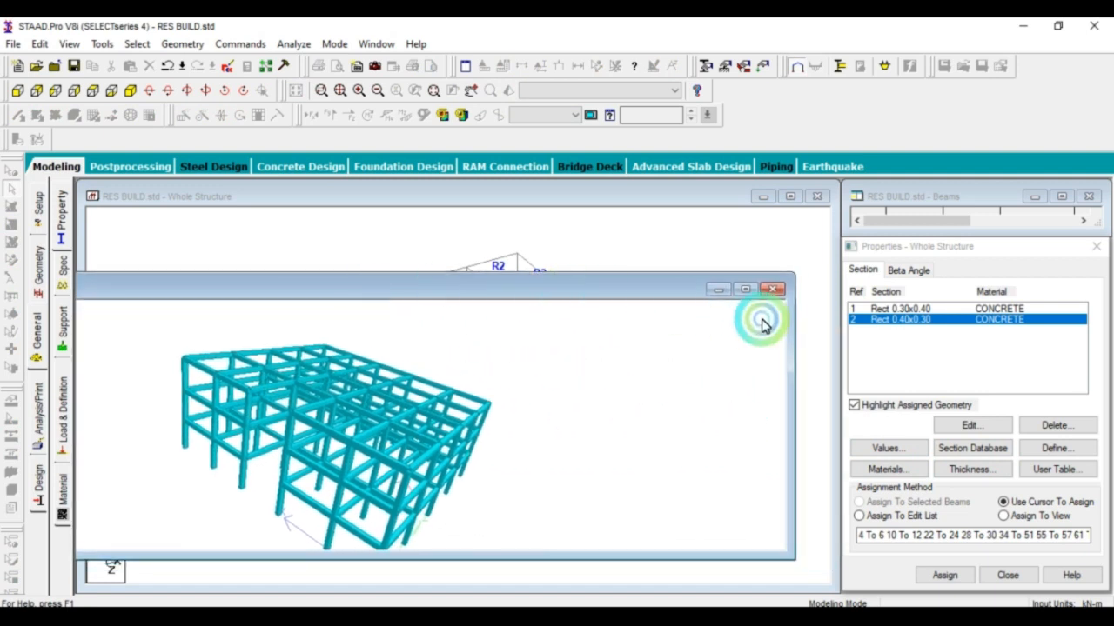
pyautogui.click(773, 290)
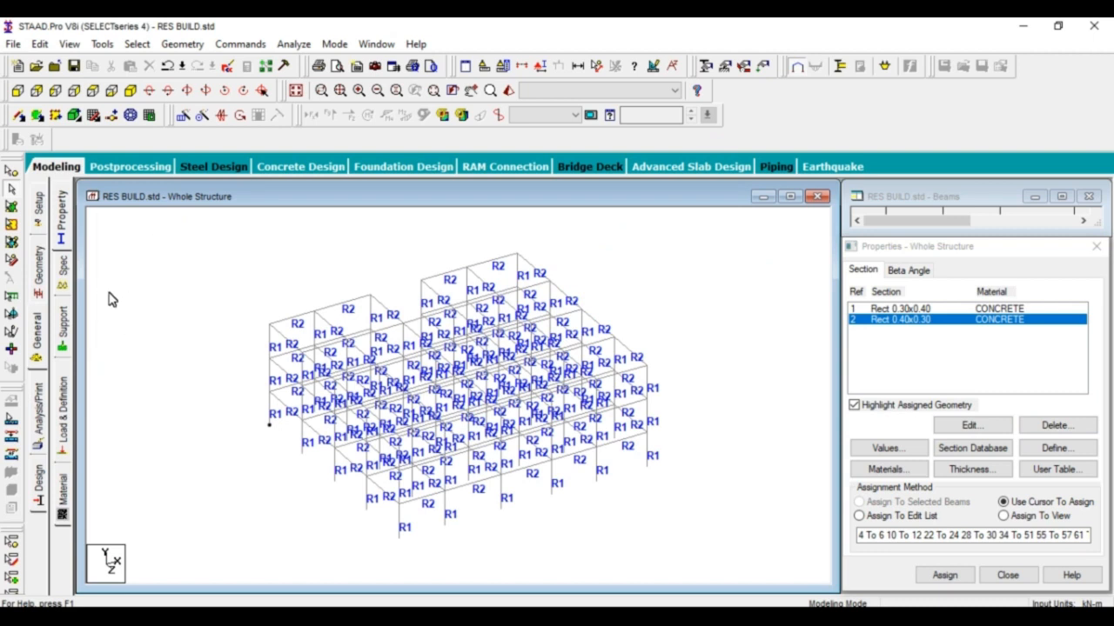
# Step: Create a fixed support definition and add it to the structure's support list
pyautogui.click(64, 329)
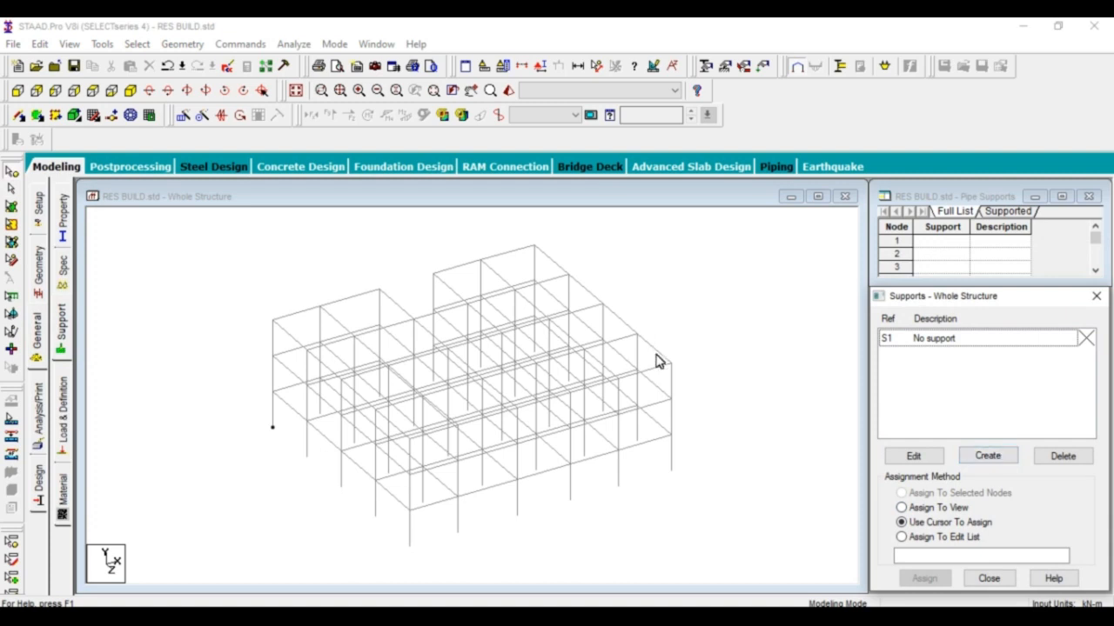
pyautogui.click(993, 456)
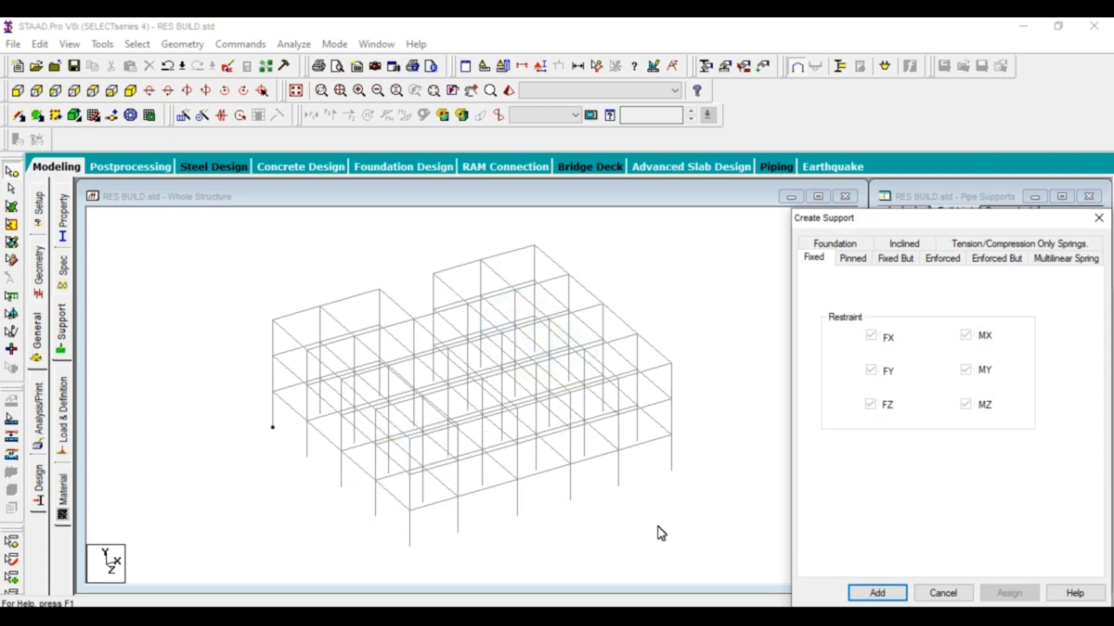
pyautogui.moveTo(838, 225); pyautogui.dragTo(825, 150)
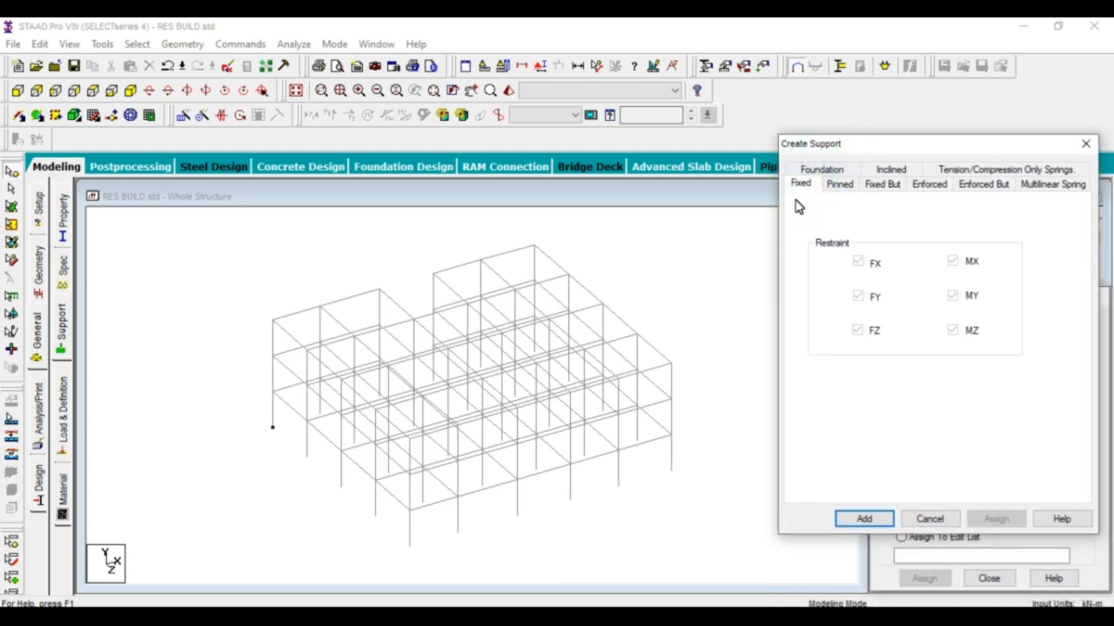
pyautogui.click(802, 186)
pyautogui.click(861, 519)
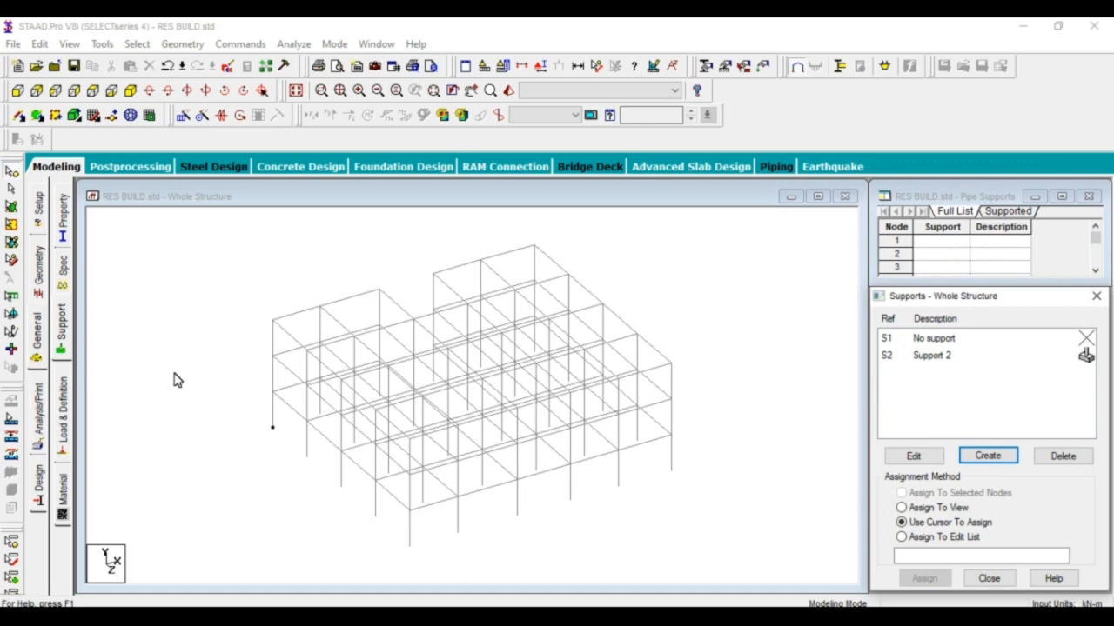
# Step: Window-select all column base nodes in front view, assign them the fixed support S2 with Assign To Selected Nodes, and return to isometric view
pyautogui.click(18, 91)
pyautogui.scroll(-1, 263, 316)
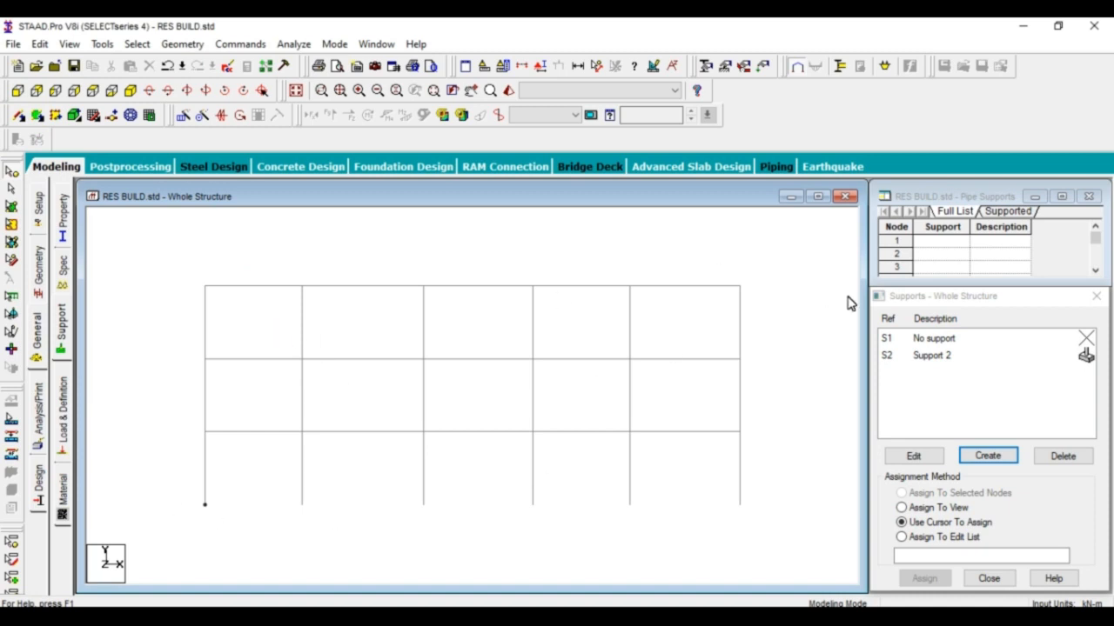
pyautogui.click(924, 356)
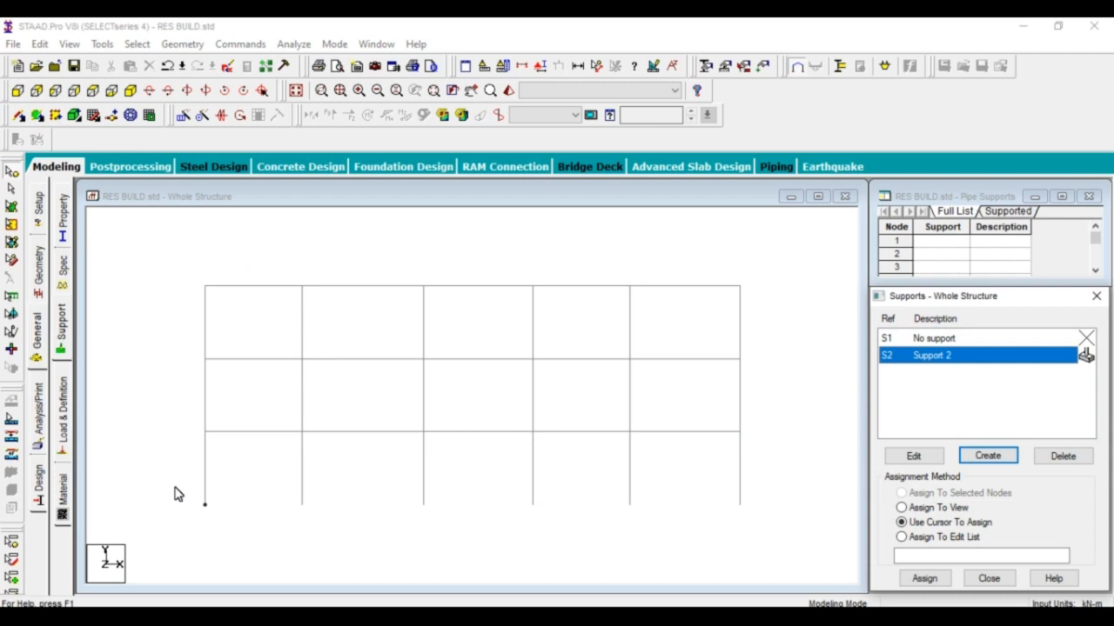
pyautogui.click(228, 503)
pyautogui.moveTo(637, 529); pyautogui.dragTo(787, 537)
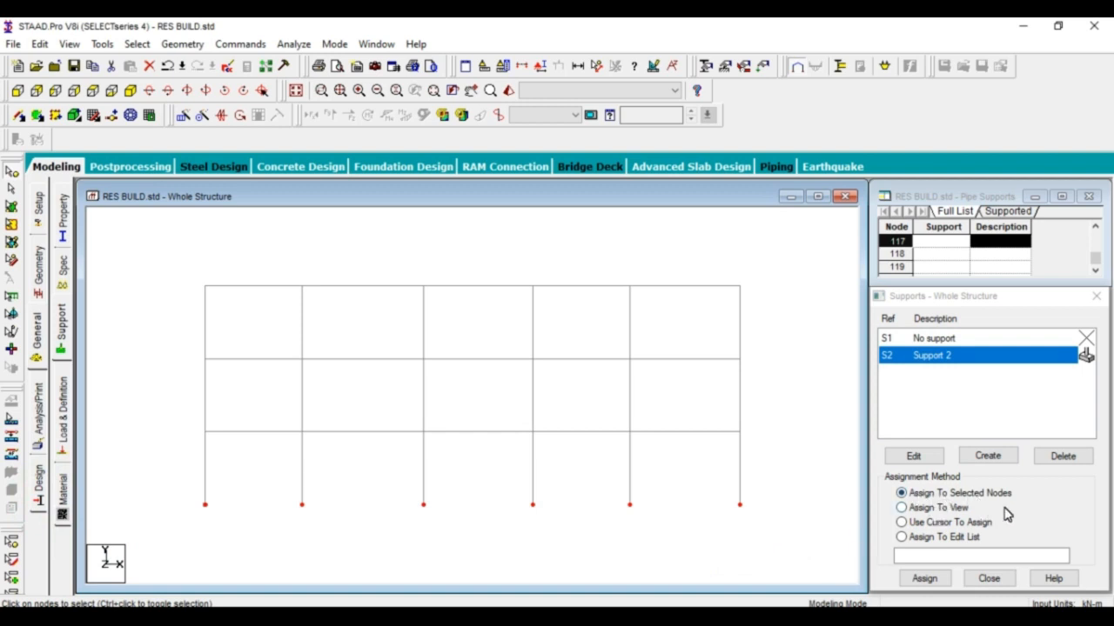
pyautogui.click(923, 578)
pyautogui.click(995, 483)
pyautogui.click(792, 376)
pyautogui.click(304, 250)
pyautogui.click(131, 89)
pyautogui.click(405, 523)
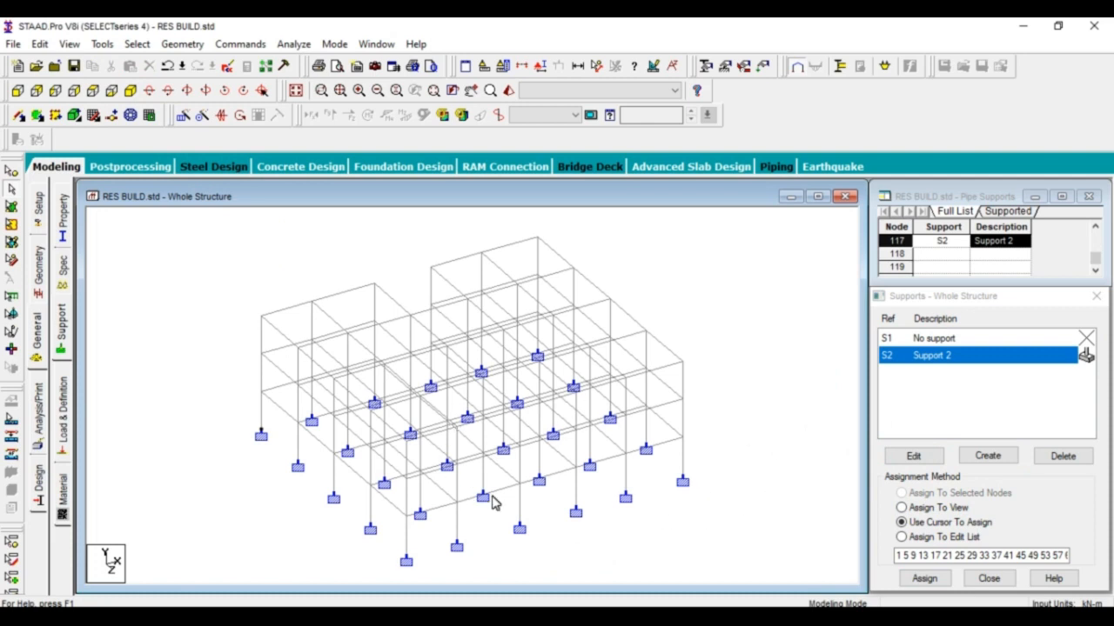
pyautogui.scroll(-1, 490, 417)
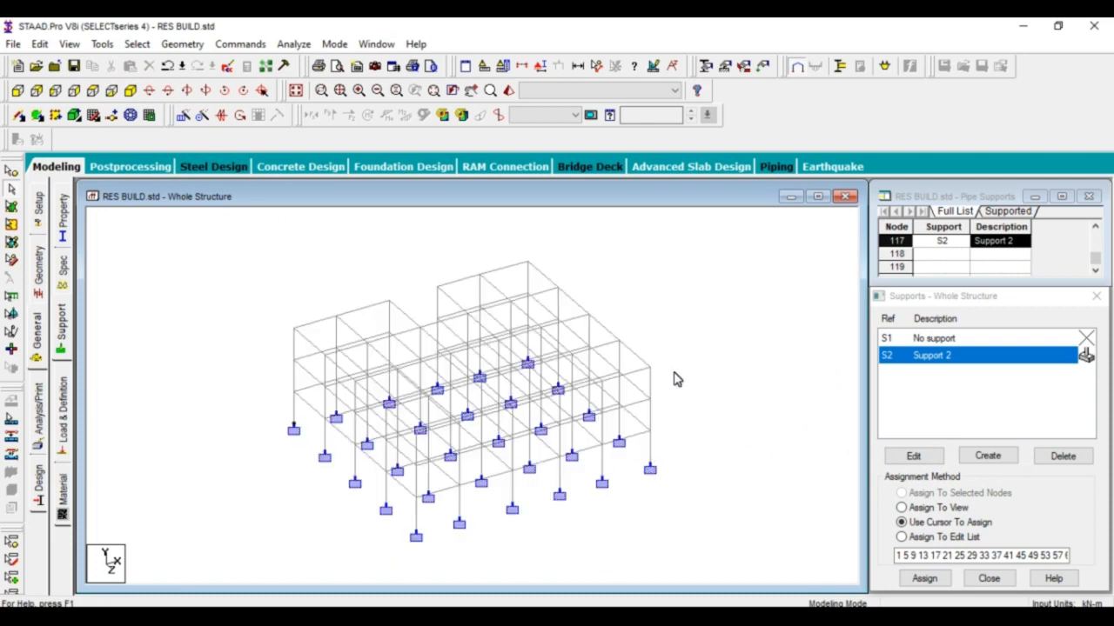
# Step: Decline the auto save and add primary load case 1 with loading type Dead and the title DL
pyautogui.click(68, 408)
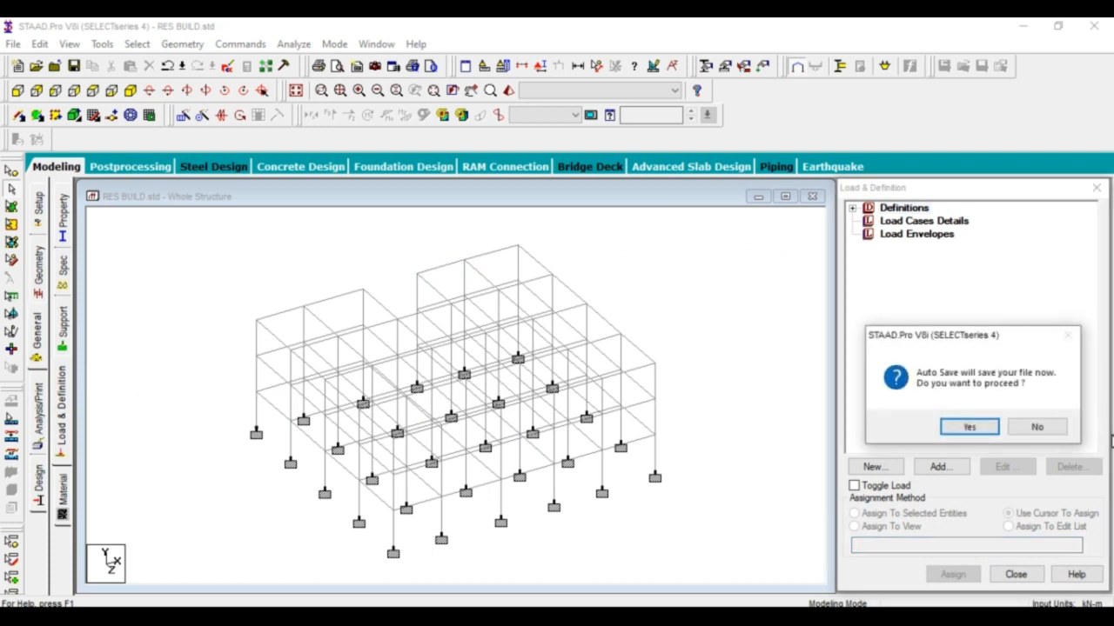
pyautogui.click(1042, 426)
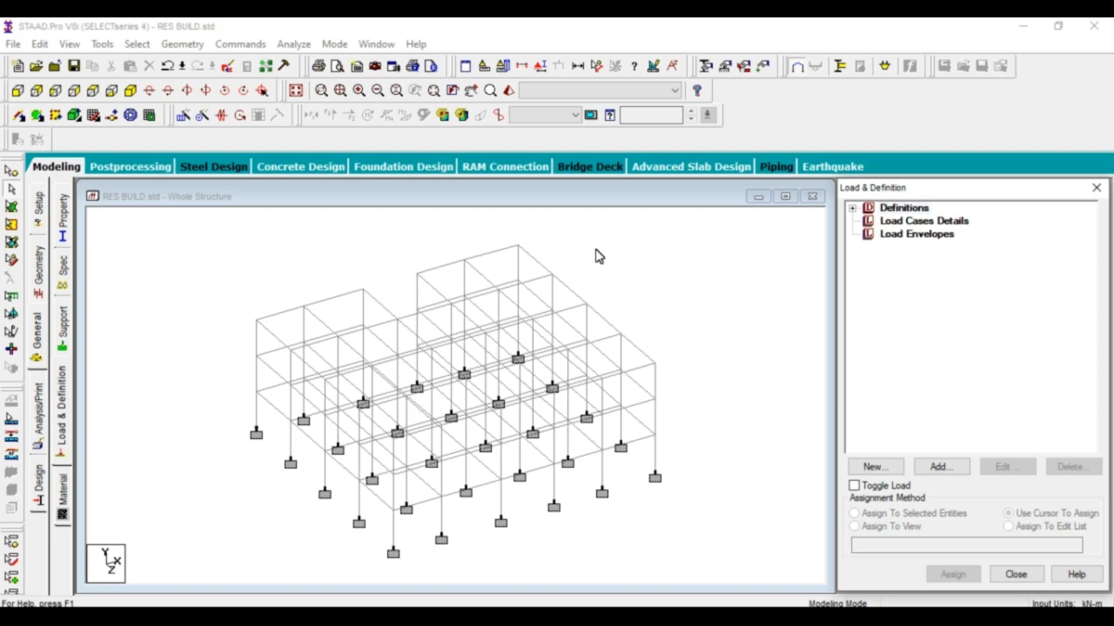
pyautogui.click(924, 223)
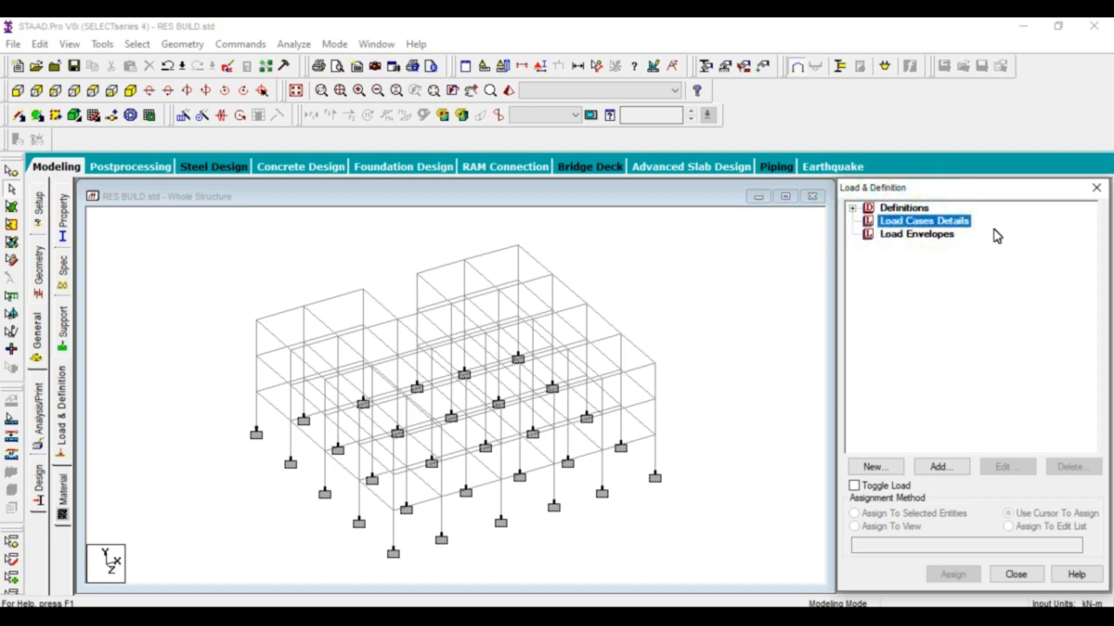
pyautogui.click(940, 467)
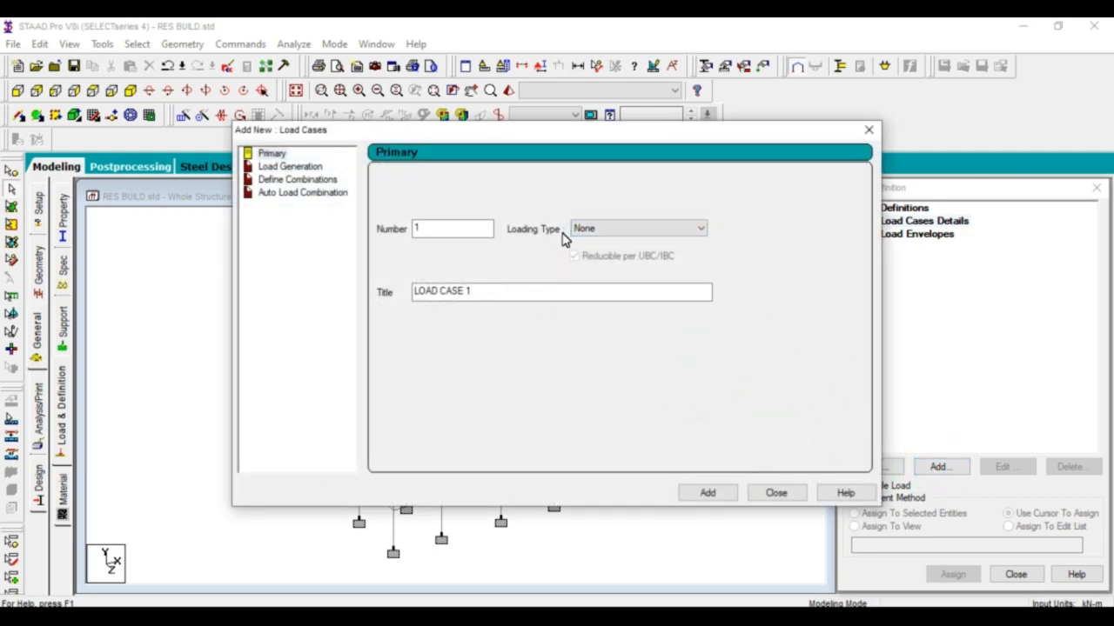
pyautogui.click(585, 231)
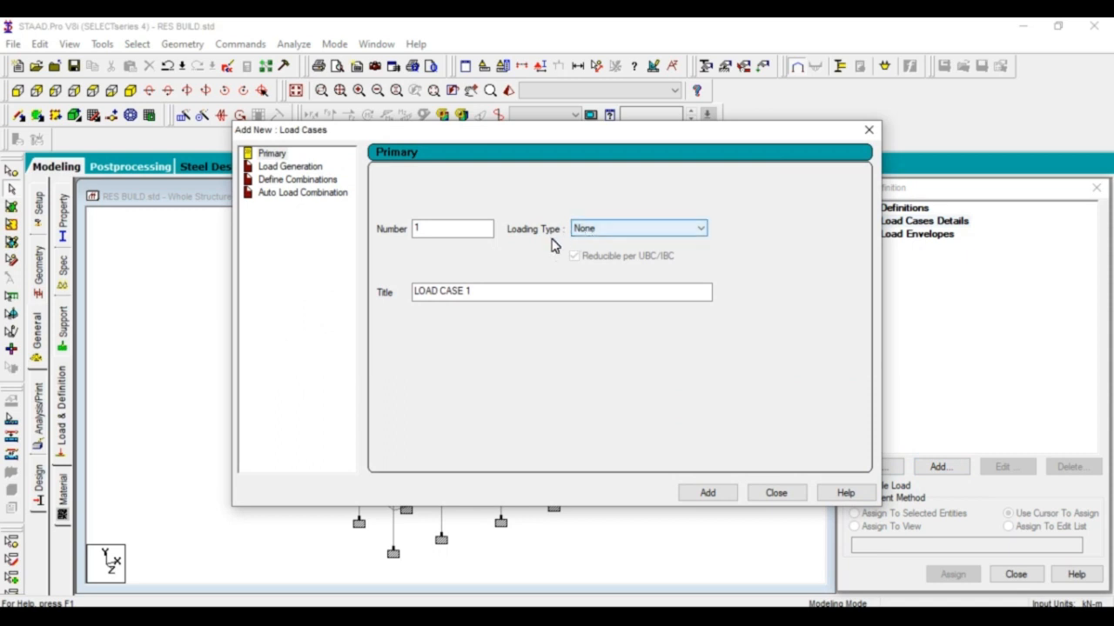
pyautogui.click(577, 229)
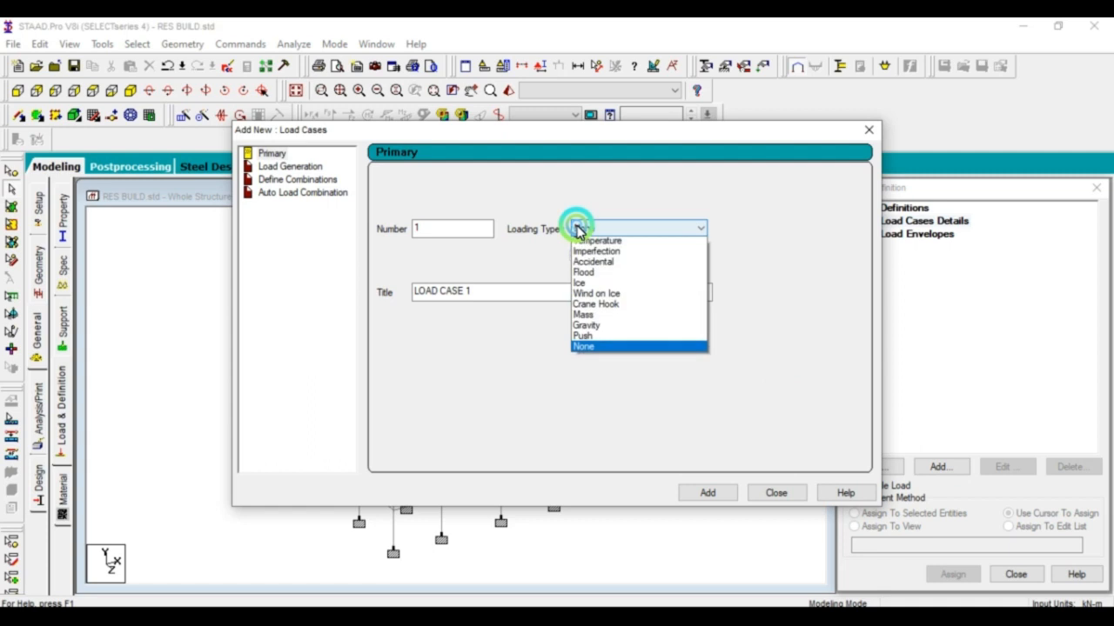
pyautogui.click(595, 245)
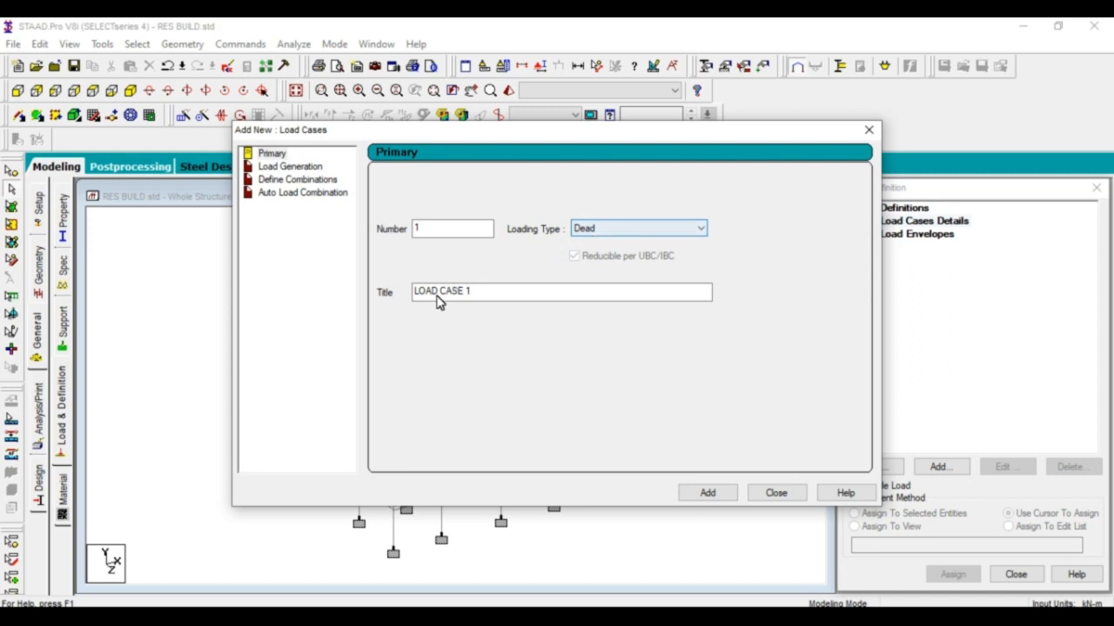
pyautogui.moveTo(474, 293); pyautogui.dragTo(411, 292)
pyautogui.click(462, 364)
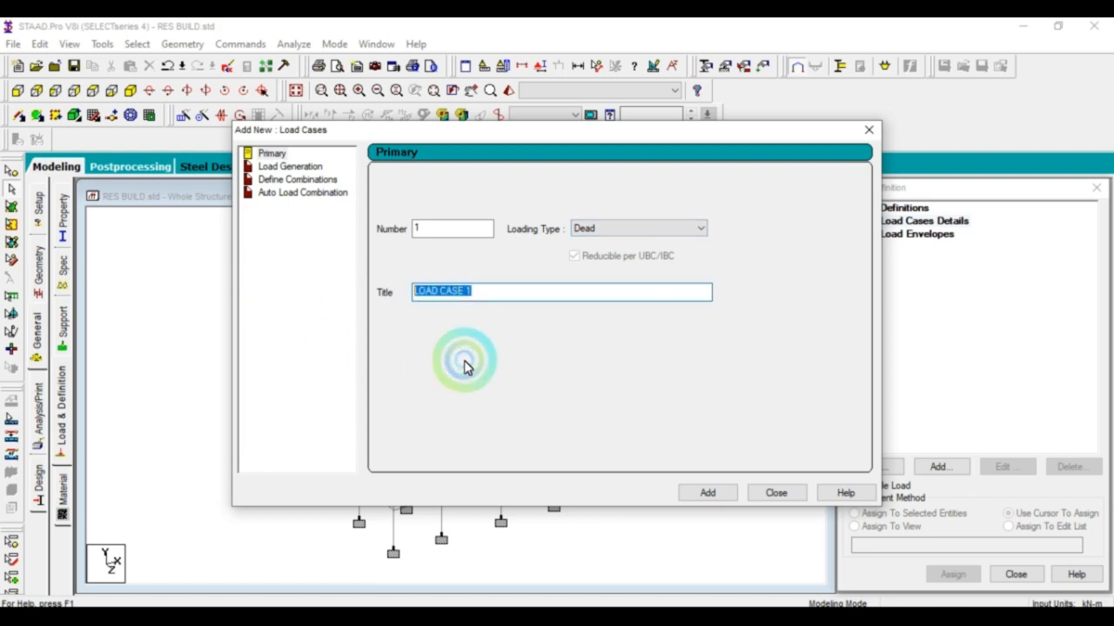
pyautogui.write('DL')
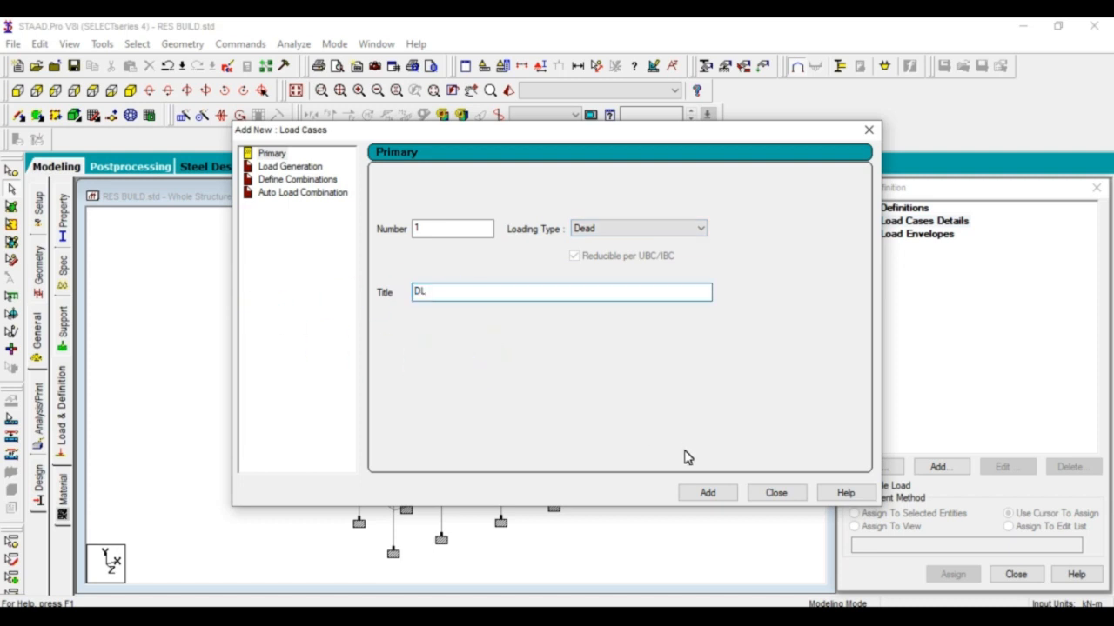
pyautogui.click(705, 493)
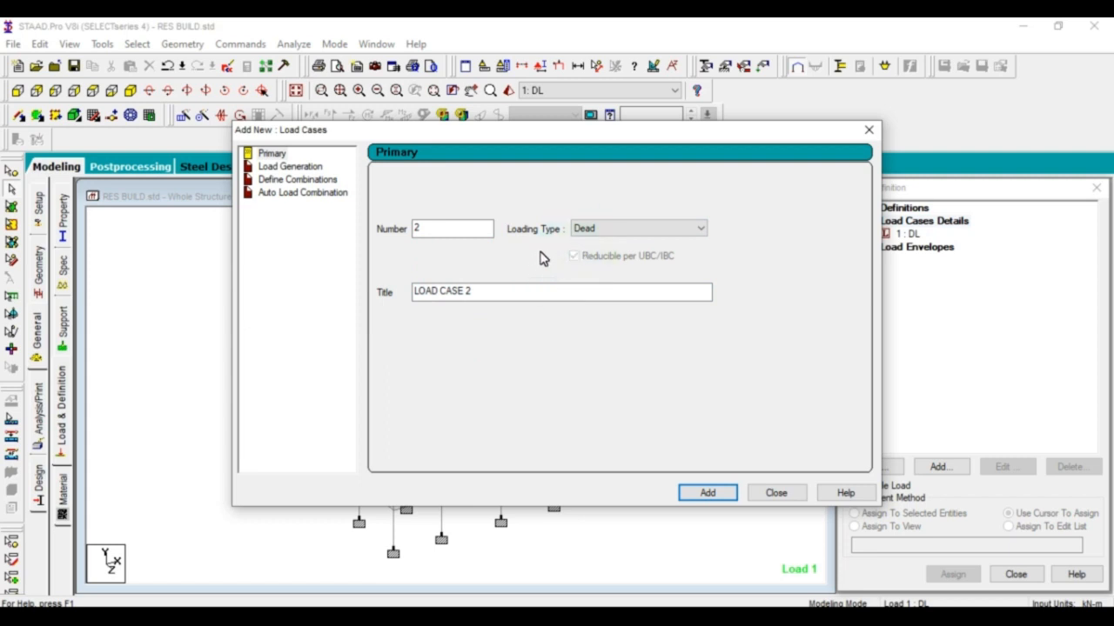
# Step: Add primary load case 2 with loading type Dead and the title WALL LOAD
pyautogui.click(582, 230)
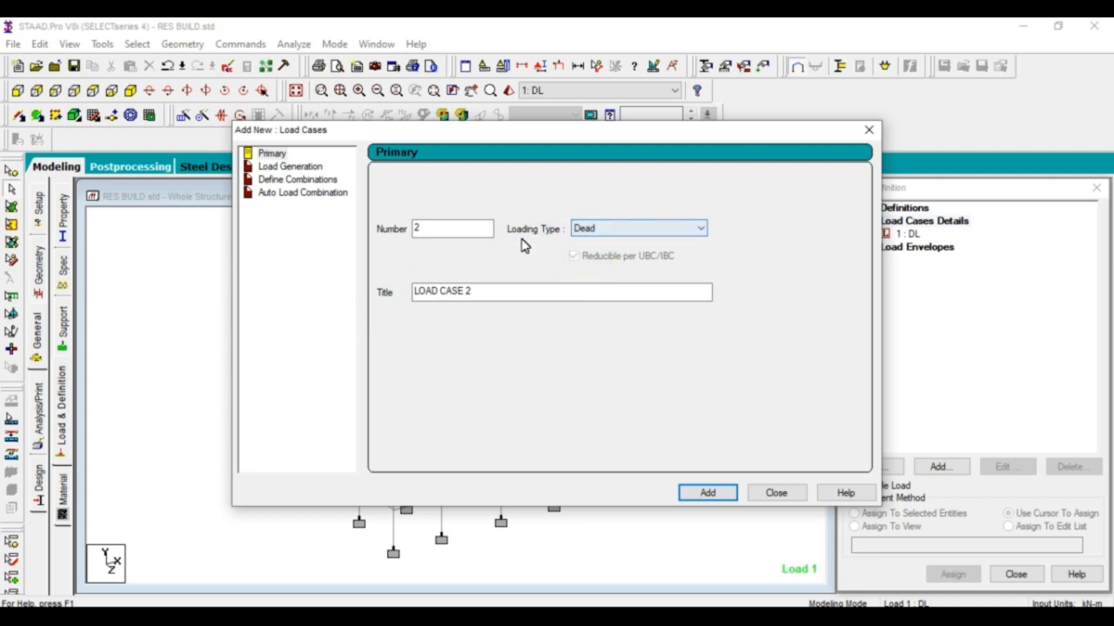
pyautogui.click(471, 292)
pyautogui.doubleClick(471, 292)
pyautogui.click(490, 360)
pyautogui.write('WALL')
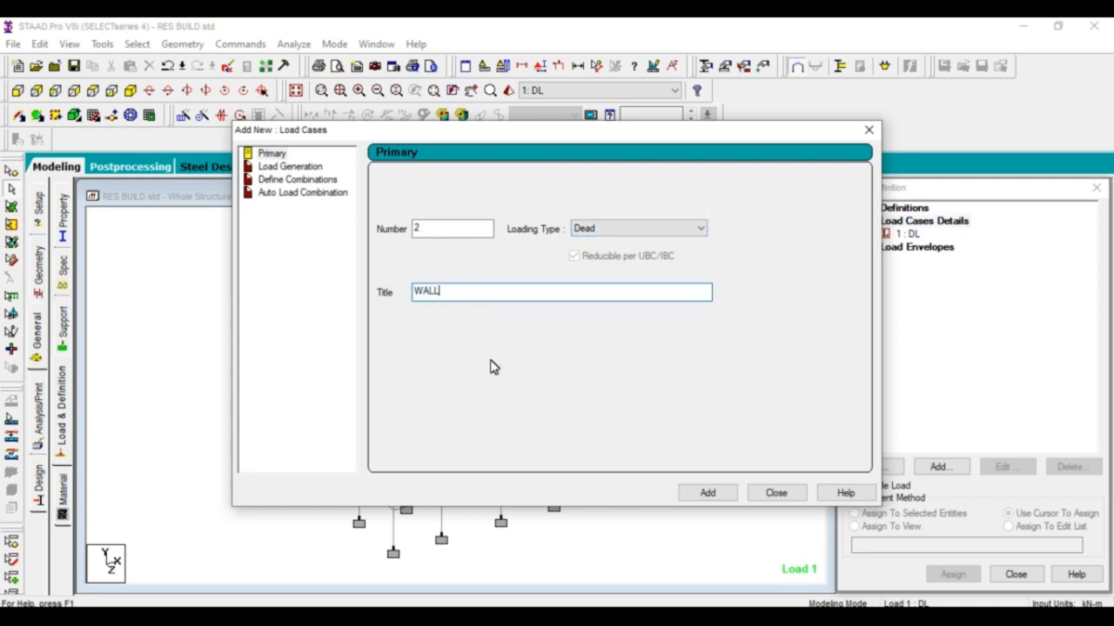
pyautogui.write(' LOAD')
pyautogui.click(701, 490)
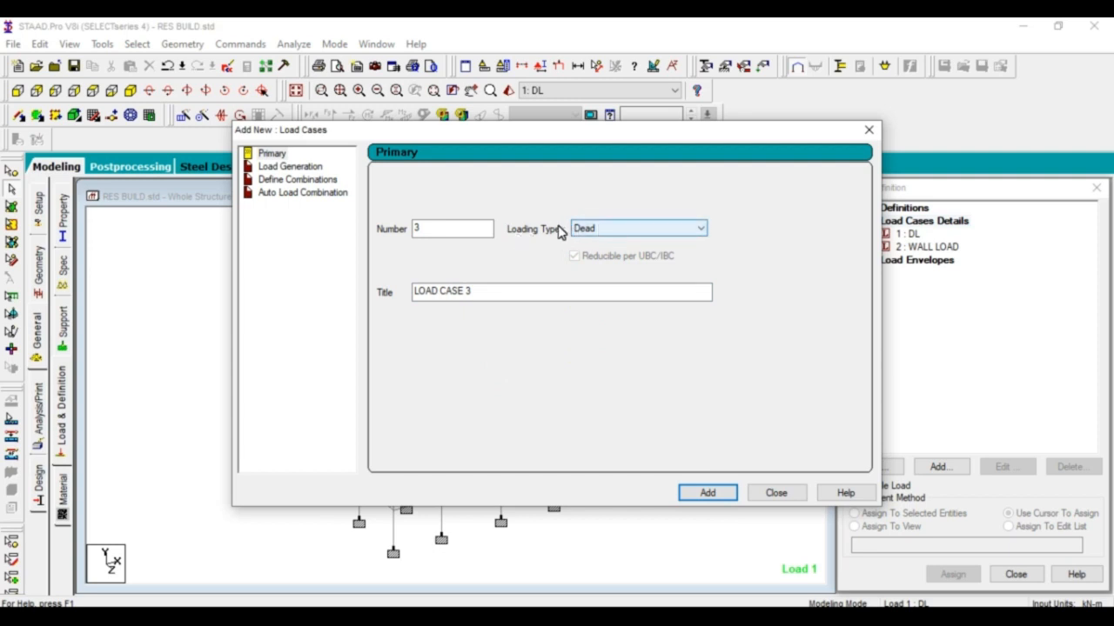
# Step: Add primary load case 3 with loading type Live and the title LL, and finish adding load cases
pyautogui.click(592, 229)
pyautogui.click(585, 250)
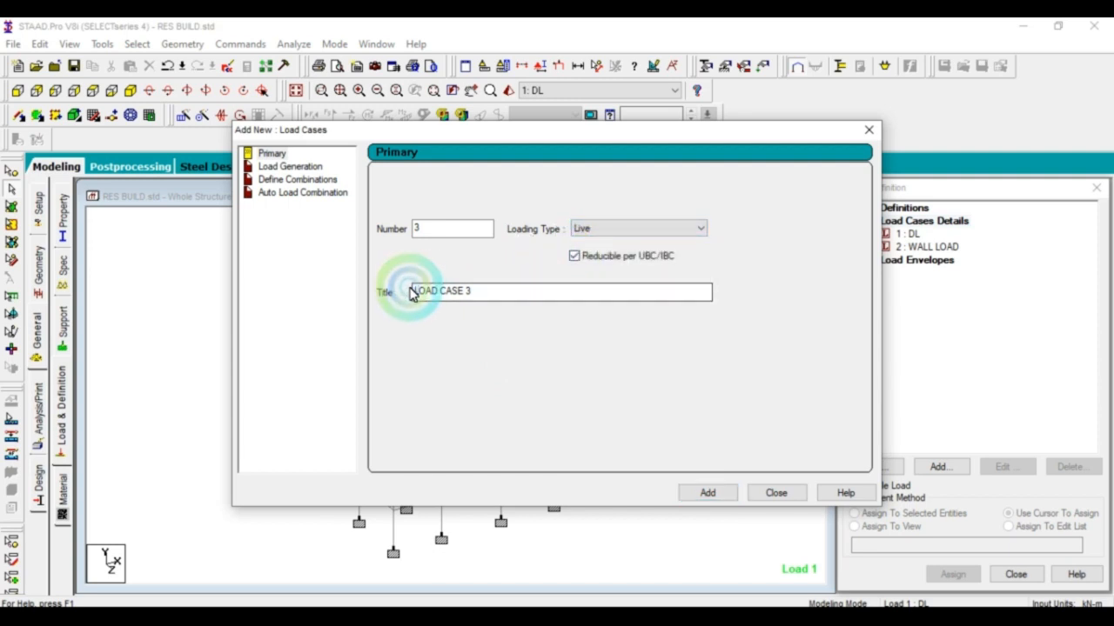
pyautogui.moveTo(490, 296); pyautogui.dragTo(186, 316)
pyautogui.write('LL')
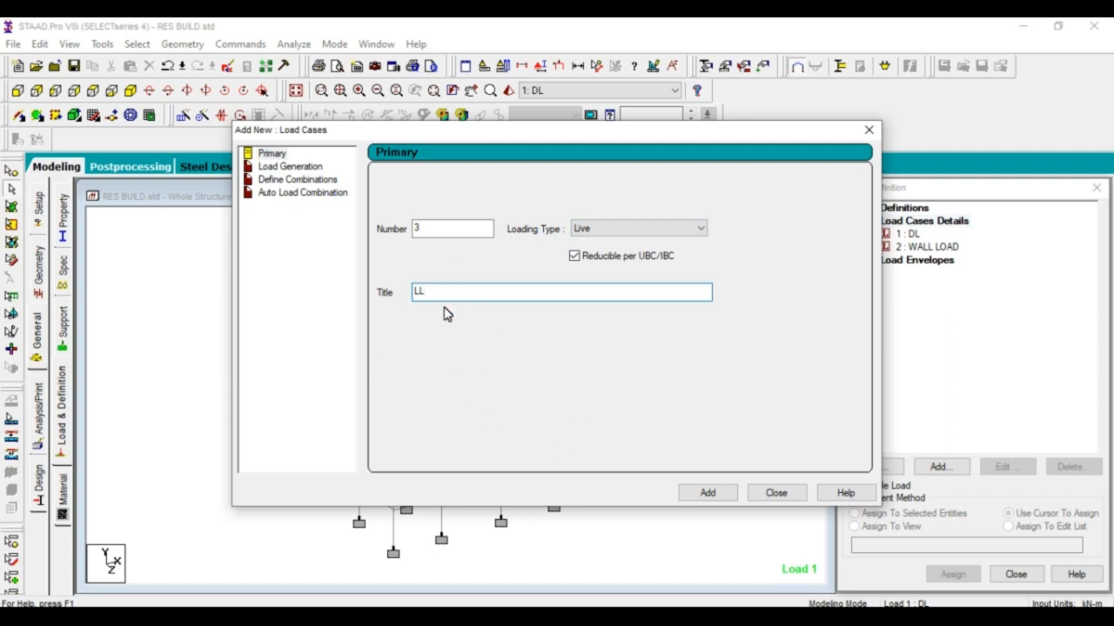
pyautogui.click(709, 493)
pyautogui.click(775, 492)
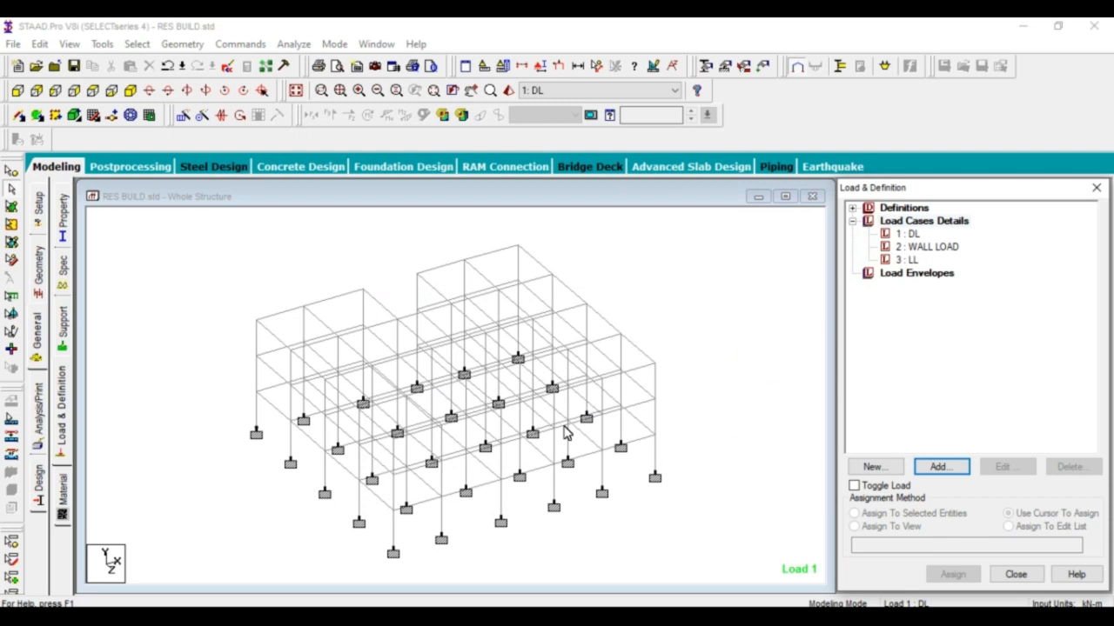
# Step: Add a selfweight load in the Y direction with factor -1 to load case 1, DL
pyautogui.click(910, 234)
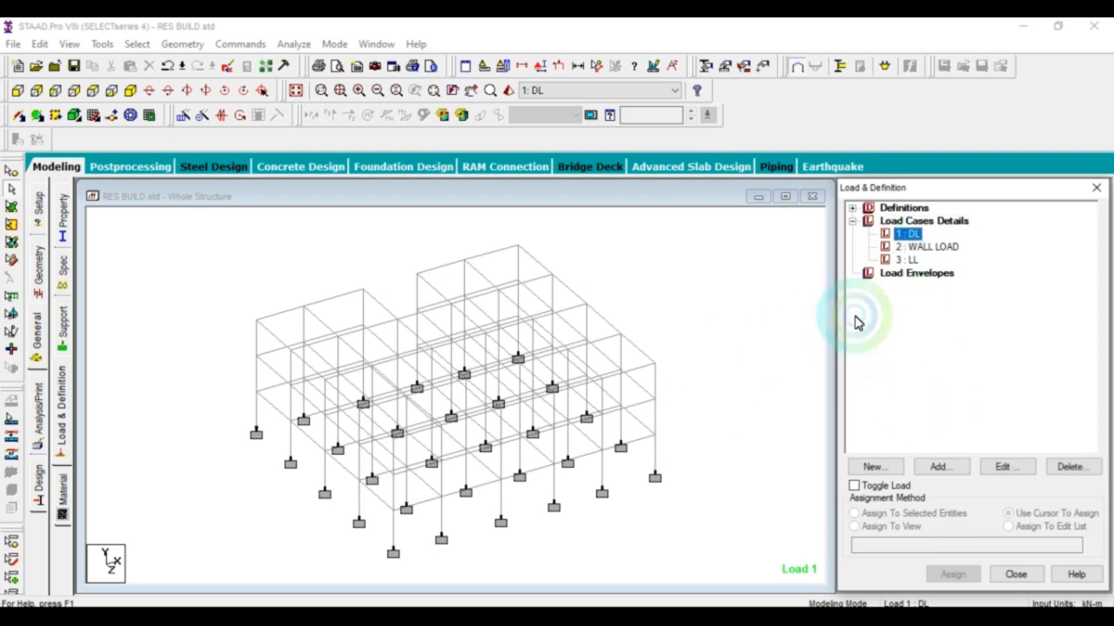
pyautogui.click(941, 467)
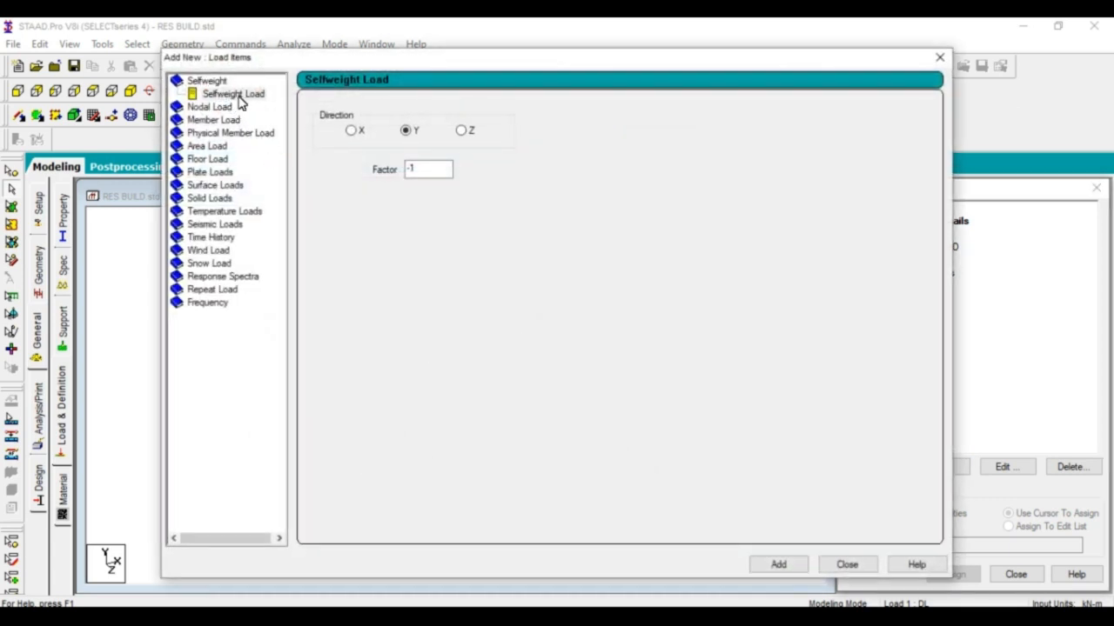
pyautogui.click(244, 96)
pyautogui.click(412, 134)
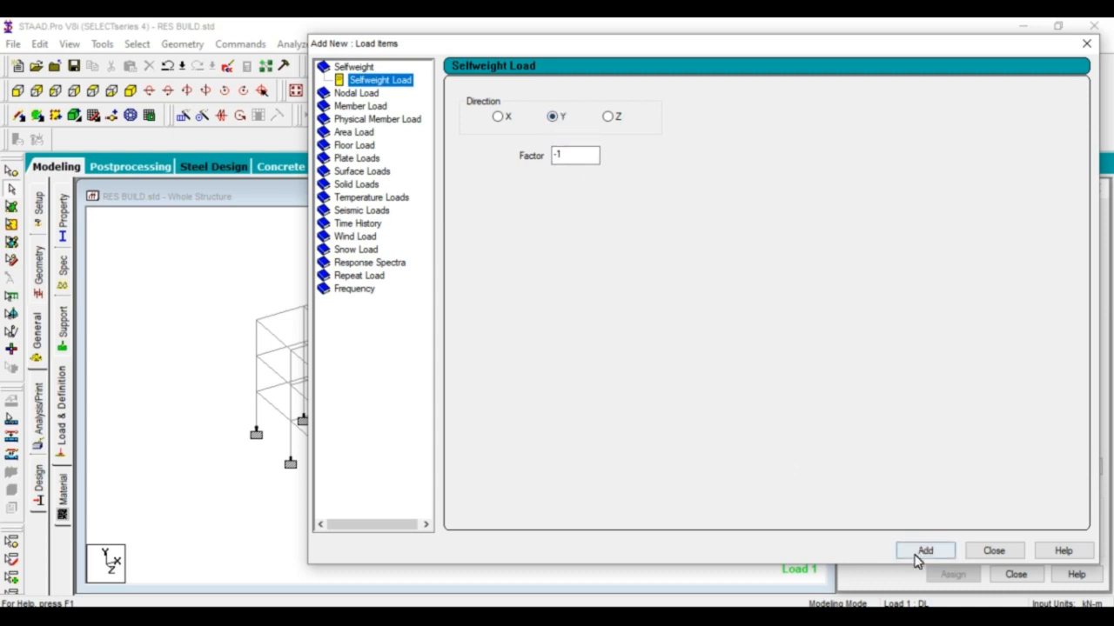
pyautogui.moveTo(492, 42); pyautogui.dragTo(263, 27)
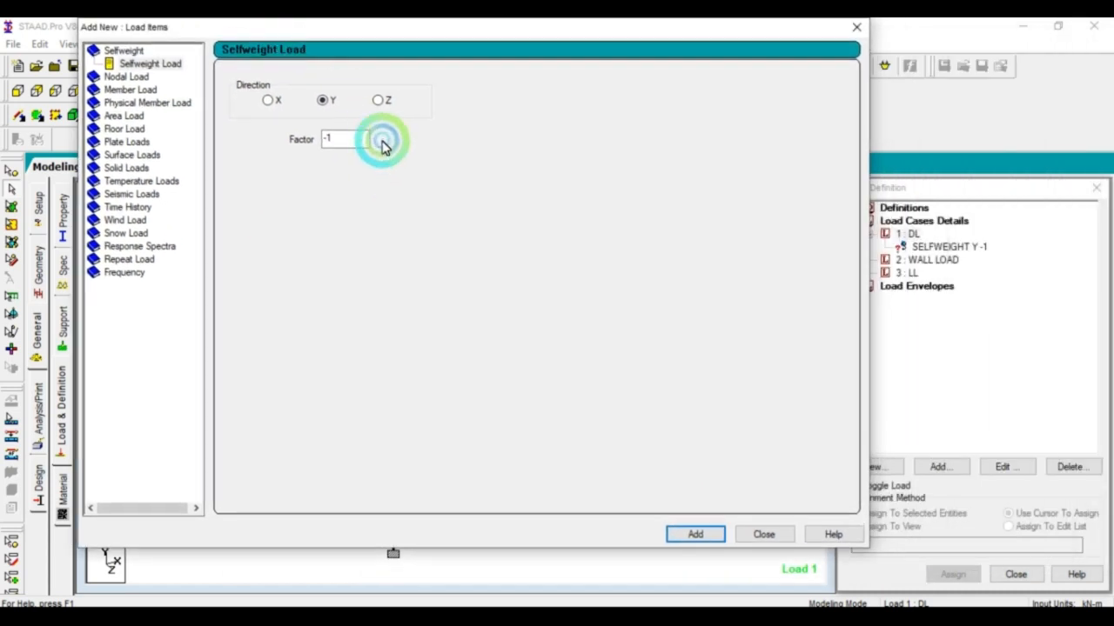
pyautogui.moveTo(345, 37); pyautogui.dragTo(458, 54)
pyautogui.click(370, 65)
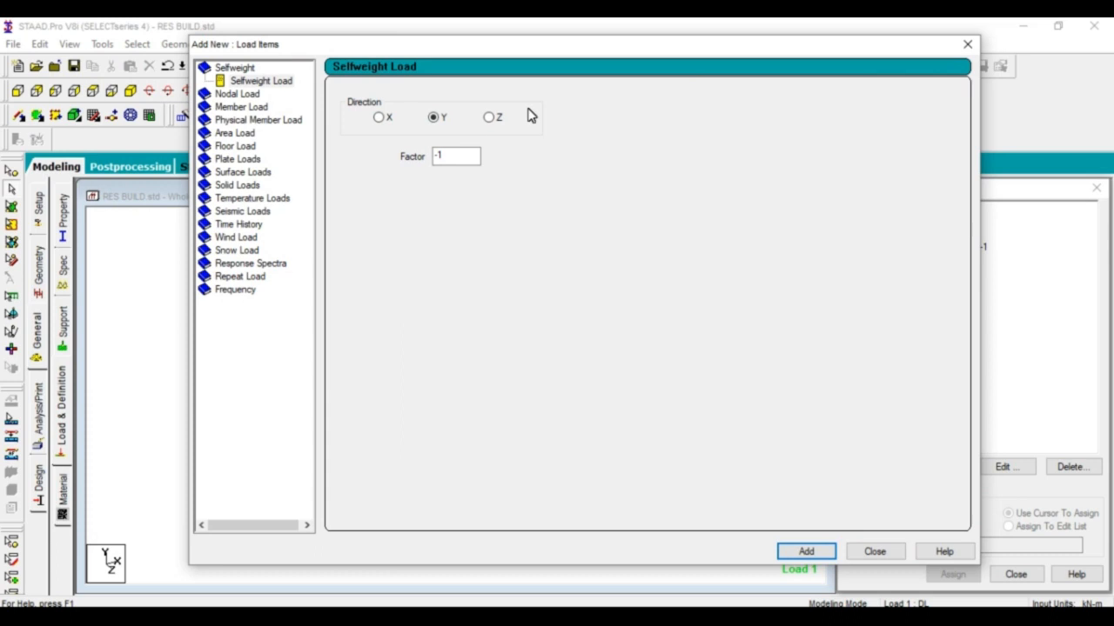
pyautogui.moveTo(537, 50); pyautogui.dragTo(482, 32)
pyautogui.click(455, 52)
pyautogui.click(409, 141)
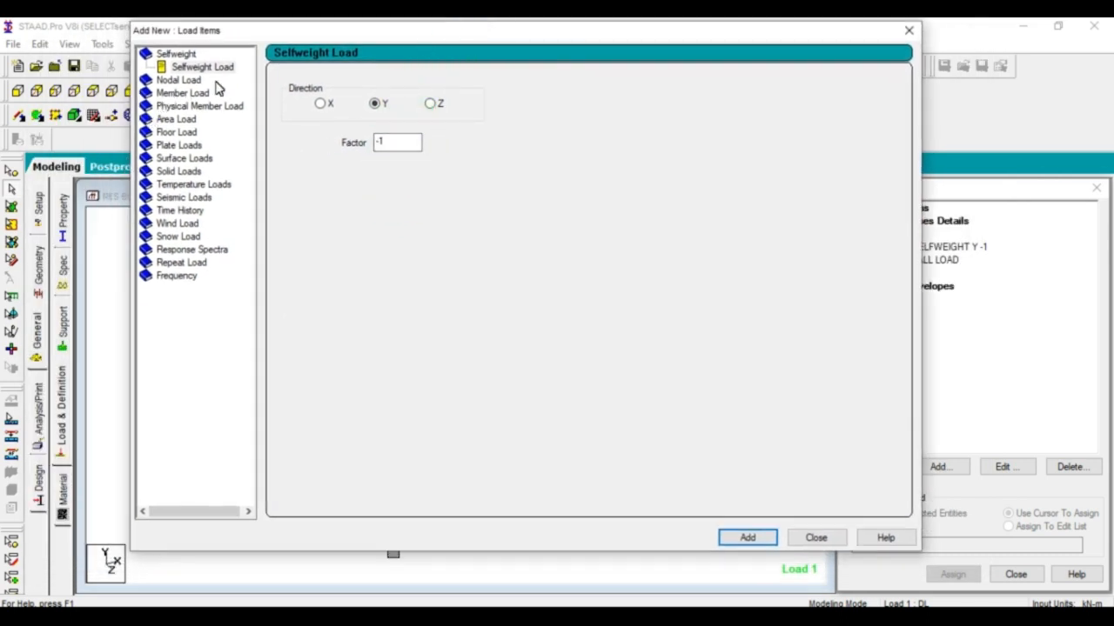
# Step: Add a uniform force member load of -3 kN/m in the GY direction to the DL case, and finish adding load items
pyautogui.click(187, 93)
pyautogui.click(454, 130)
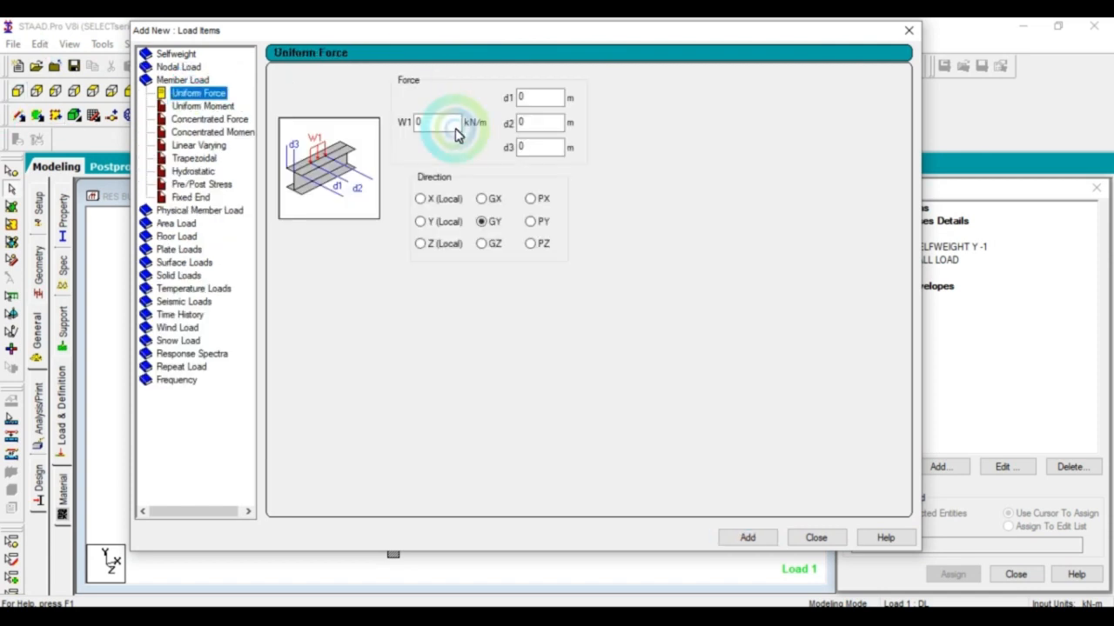
pyautogui.moveTo(430, 39)
pyautogui.mouseDown()
pyautogui.moveTo(366, 35)
pyautogui.moveTo(451, 39)
pyautogui.mouseUp()
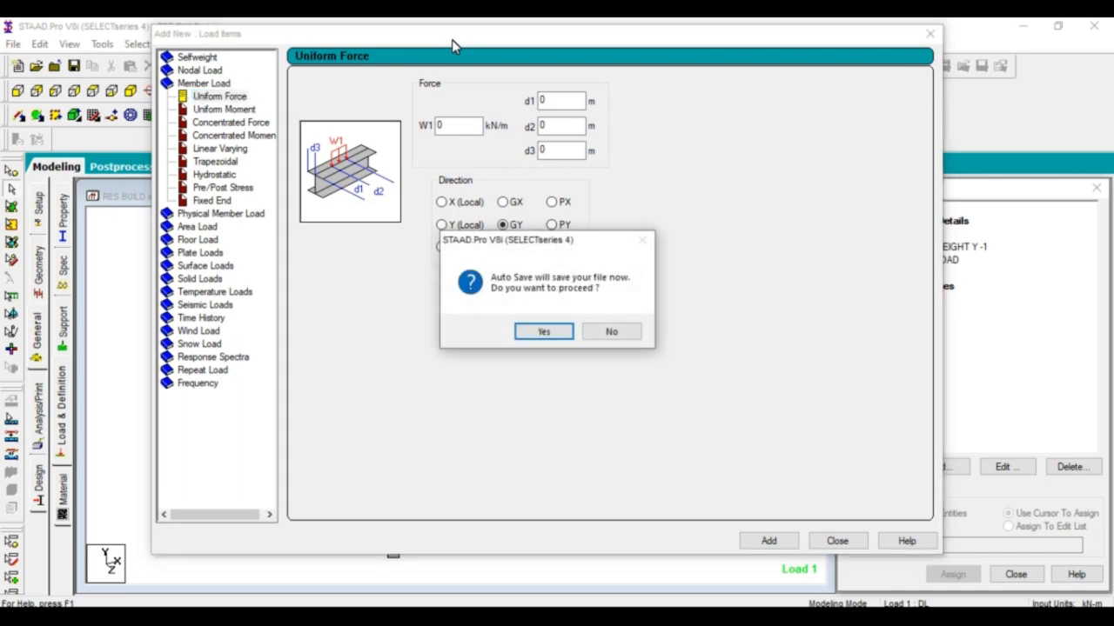
pyautogui.click(614, 332)
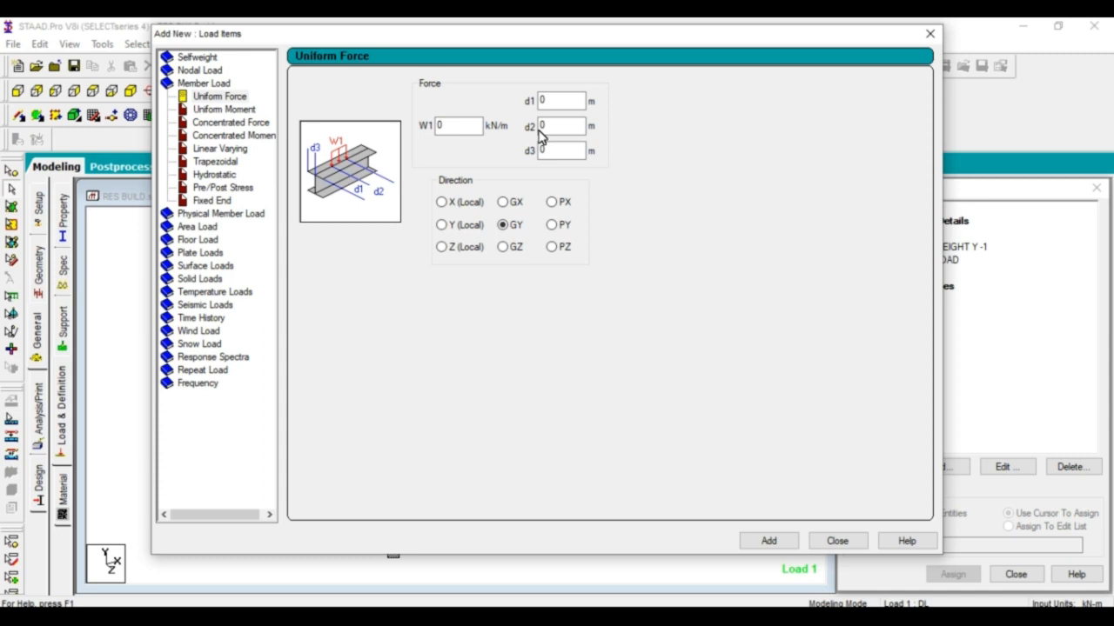
pyautogui.click(449, 127)
pyautogui.write('-3')
pyautogui.click(458, 129)
pyautogui.moveTo(370, 40); pyautogui.dragTo(526, 35)
pyautogui.click(383, 418)
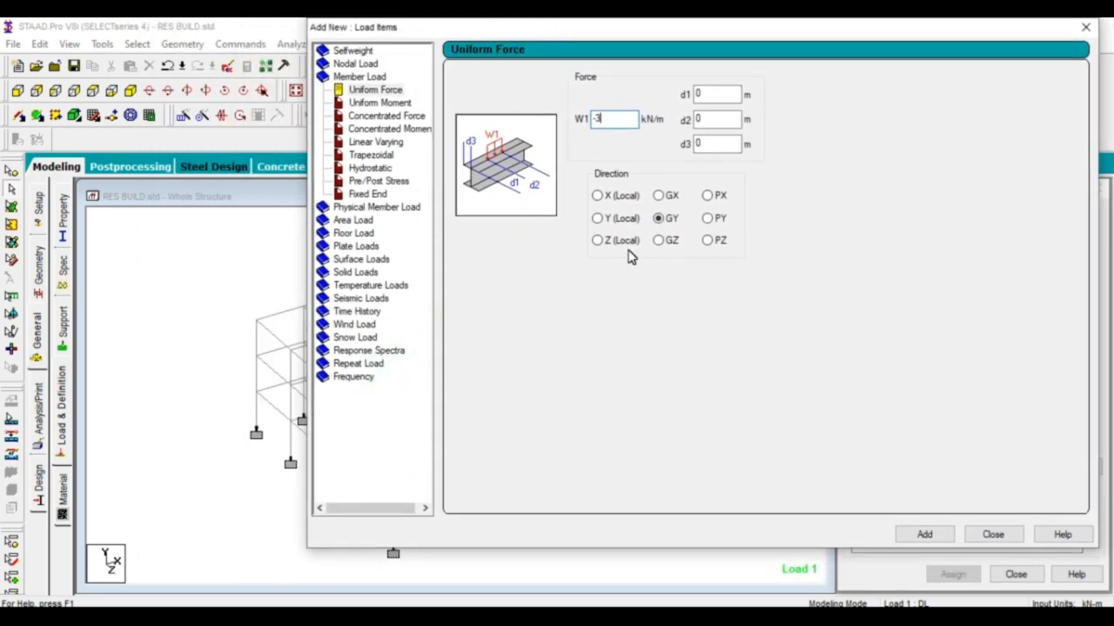
pyautogui.click(926, 536)
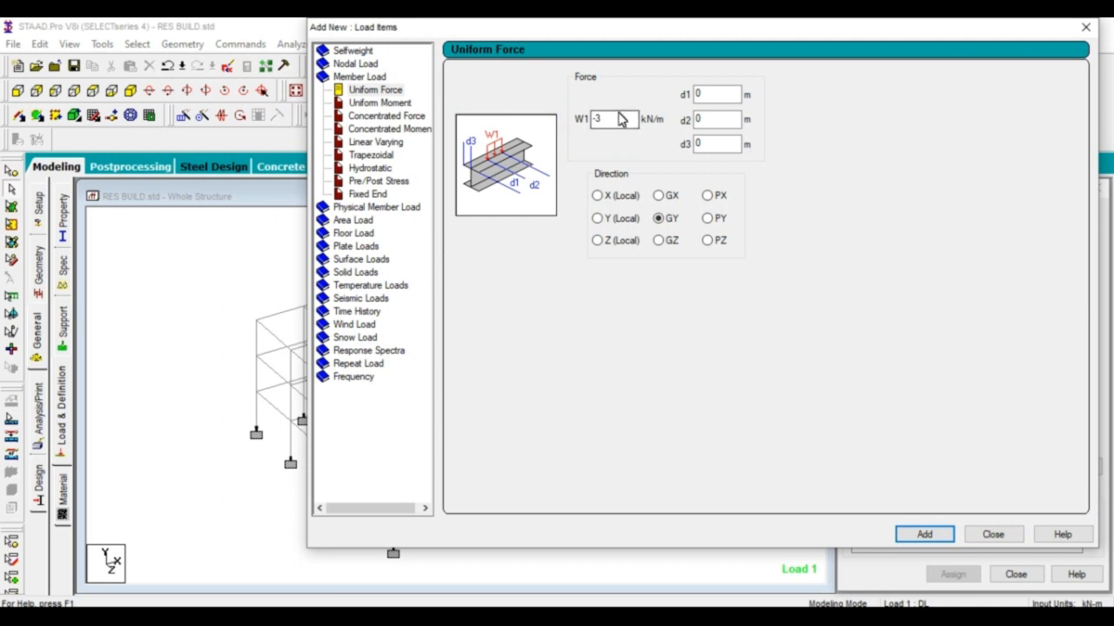
pyautogui.moveTo(655, 34); pyautogui.dragTo(511, 41)
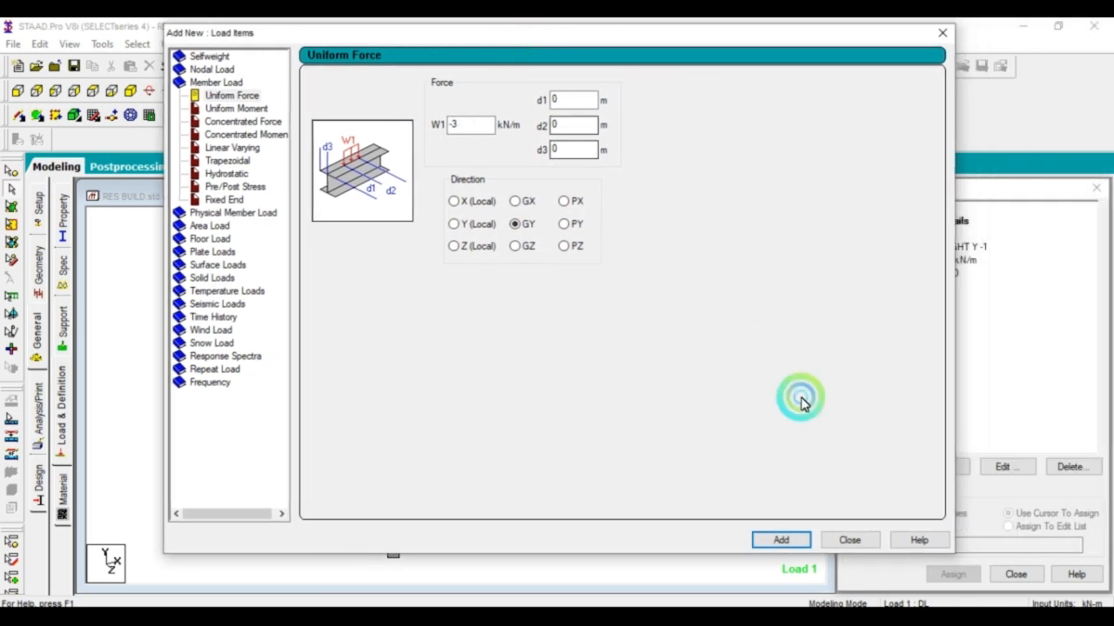
pyautogui.click(849, 540)
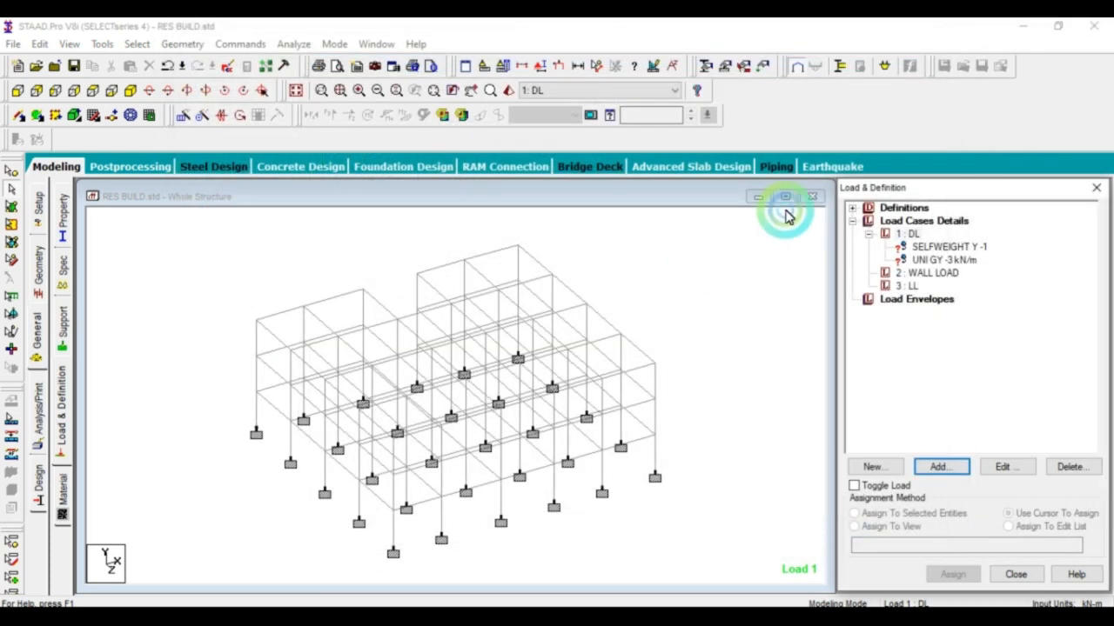
# Step: Assign the selfweight Y -1 load to the whole structure using Assign To View, and clear the member selection
pyautogui.click(945, 247)
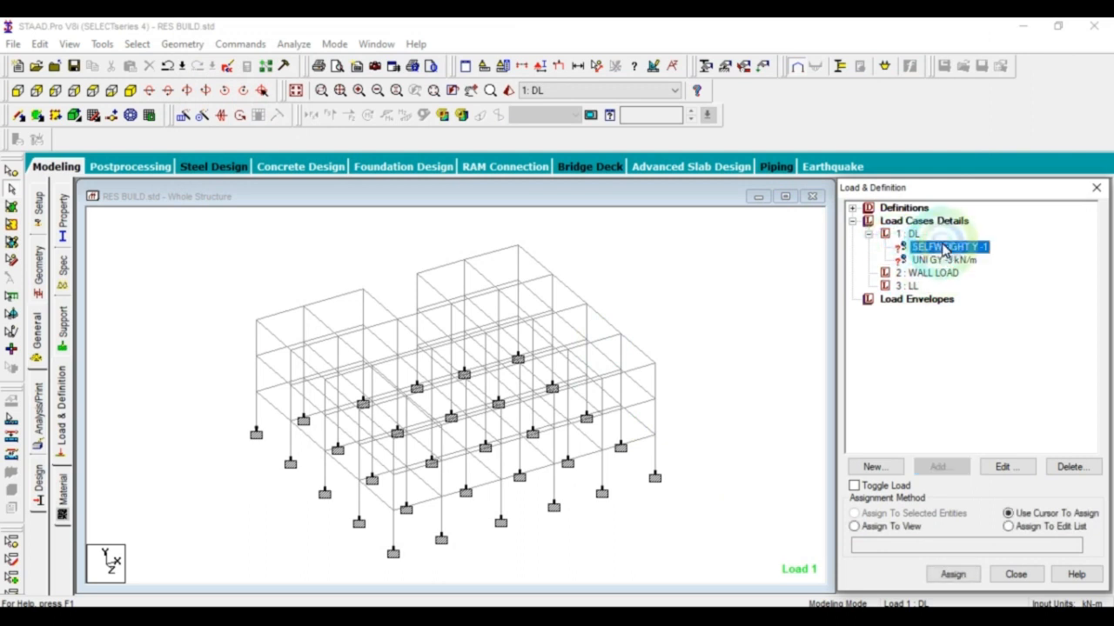
pyautogui.click(910, 528)
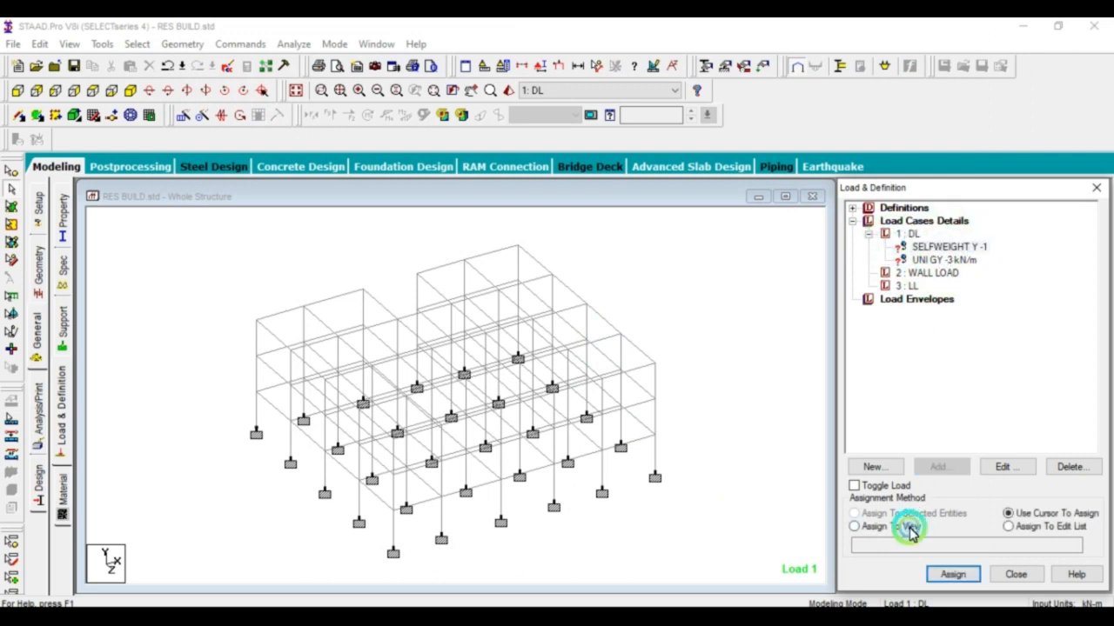
pyautogui.click(948, 574)
pyautogui.click(942, 427)
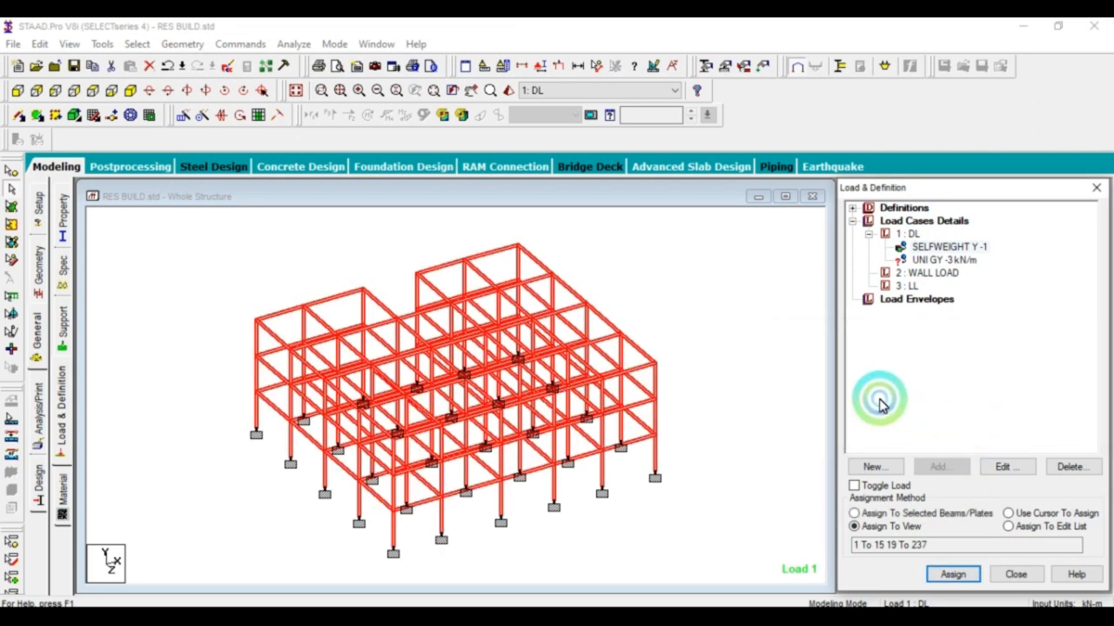
pyautogui.click(664, 266)
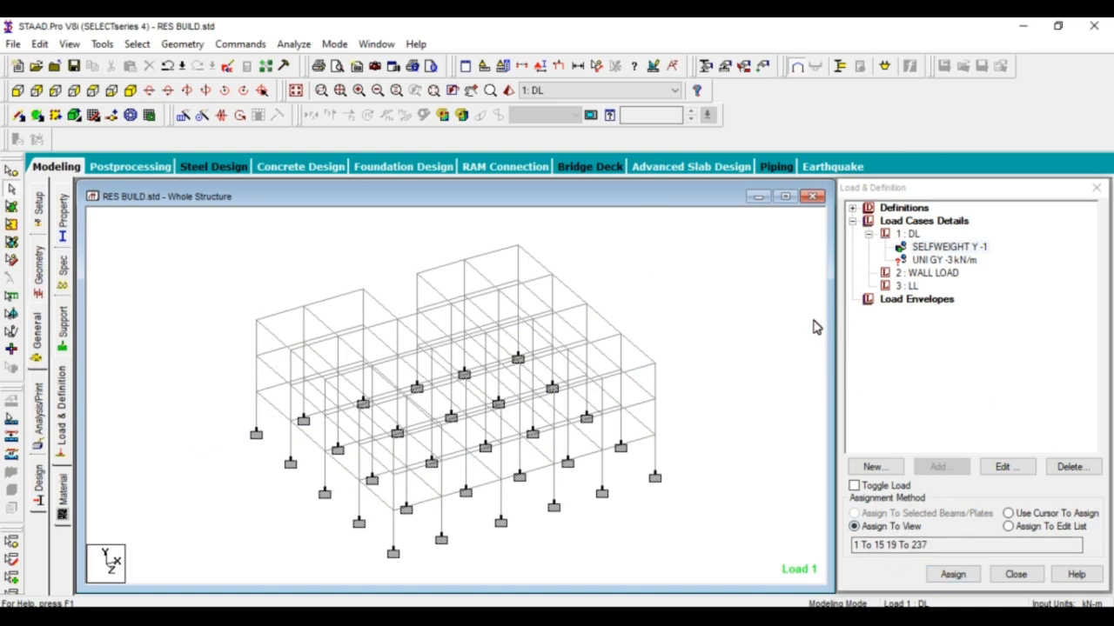
# Step: Assign the UNI GY -3 kN/m load to the horizontal beams of all three floor levels using Assign To Selected Beams
pyautogui.click(926, 259)
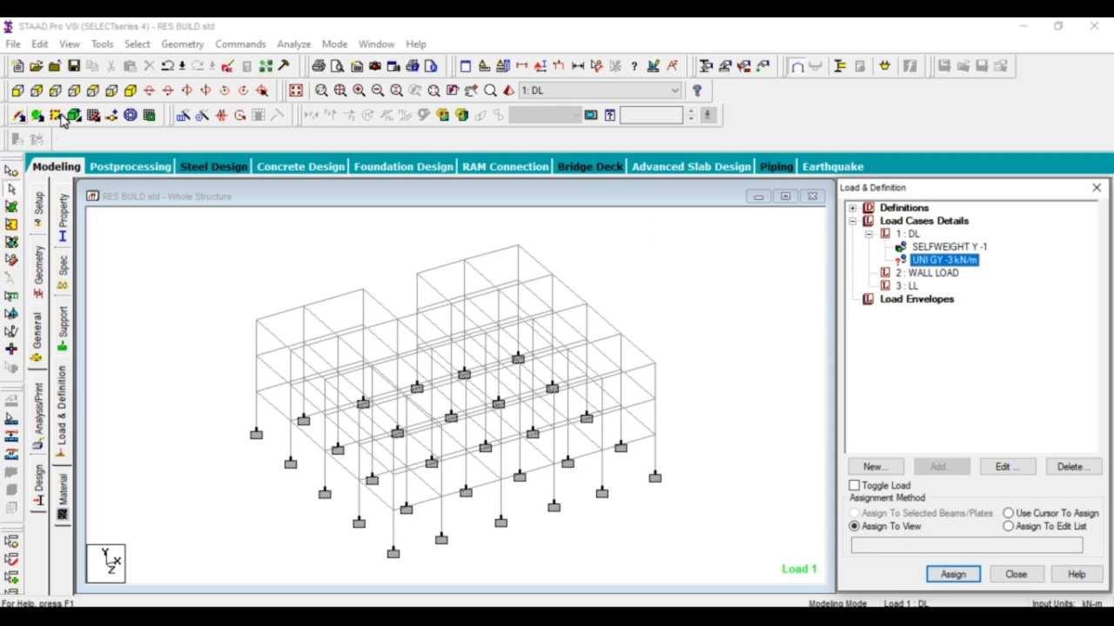
pyautogui.click(18, 91)
pyautogui.click(256, 295)
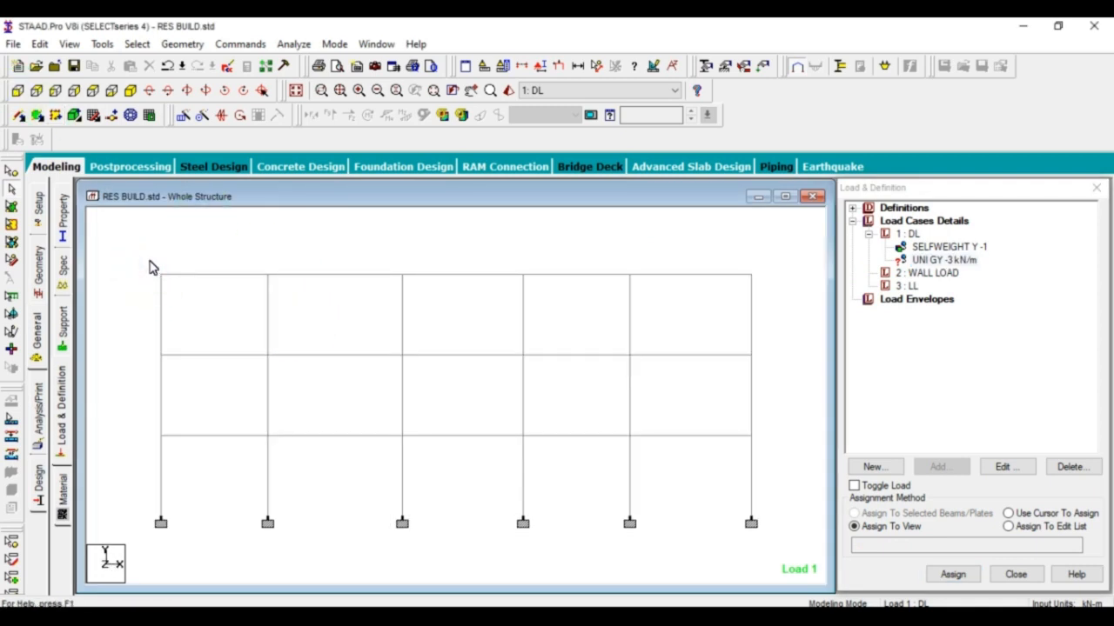
pyautogui.moveTo(145, 255); pyautogui.dragTo(764, 289)
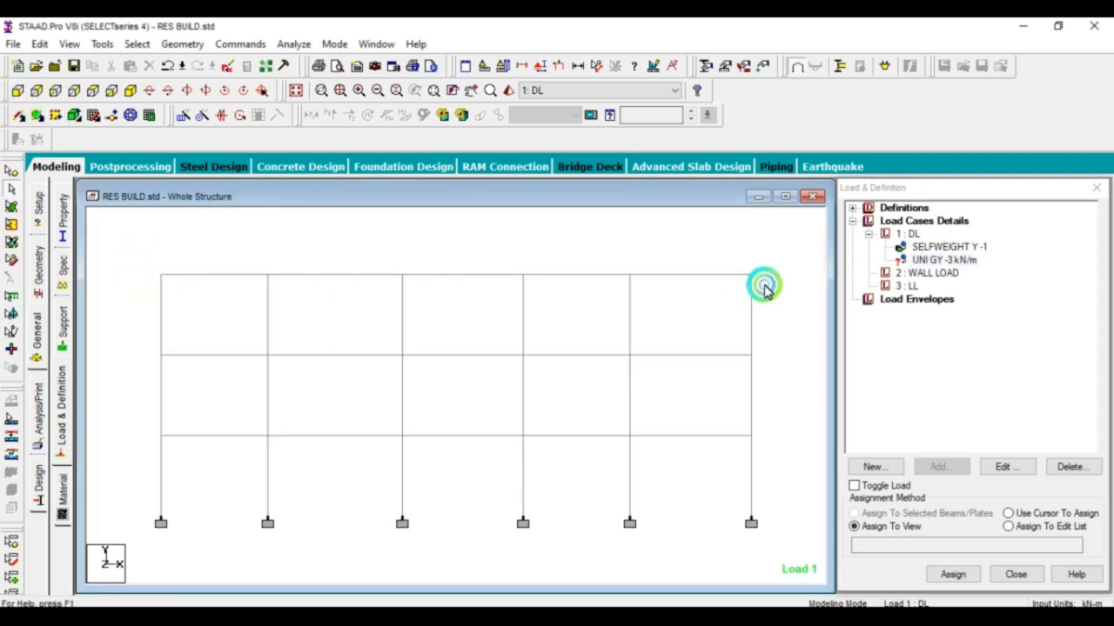
pyautogui.keyDown('ctrl'); pyautogui.moveTo(767, 361); pyautogui.dragTo(771, 362); pyautogui.keyUp('ctrl')
pyautogui.keyDown('ctrl'); pyautogui.moveTo(144, 425); pyautogui.dragTo(811, 458); pyautogui.keyUp('ctrl')
pyautogui.click(193, 115)
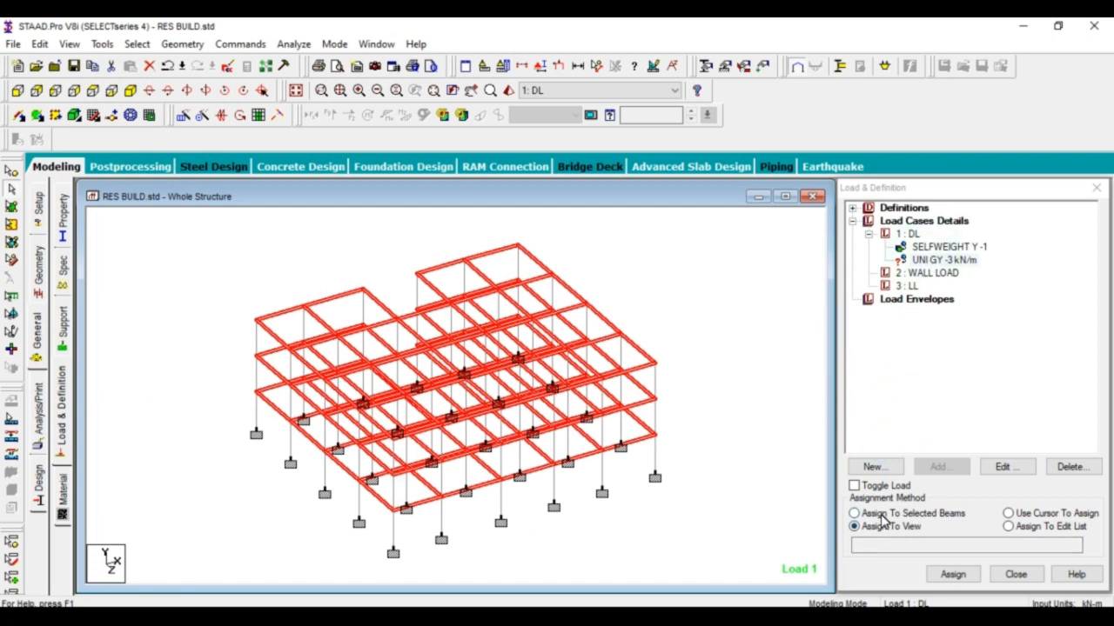
pyautogui.click(922, 514)
pyautogui.click(952, 575)
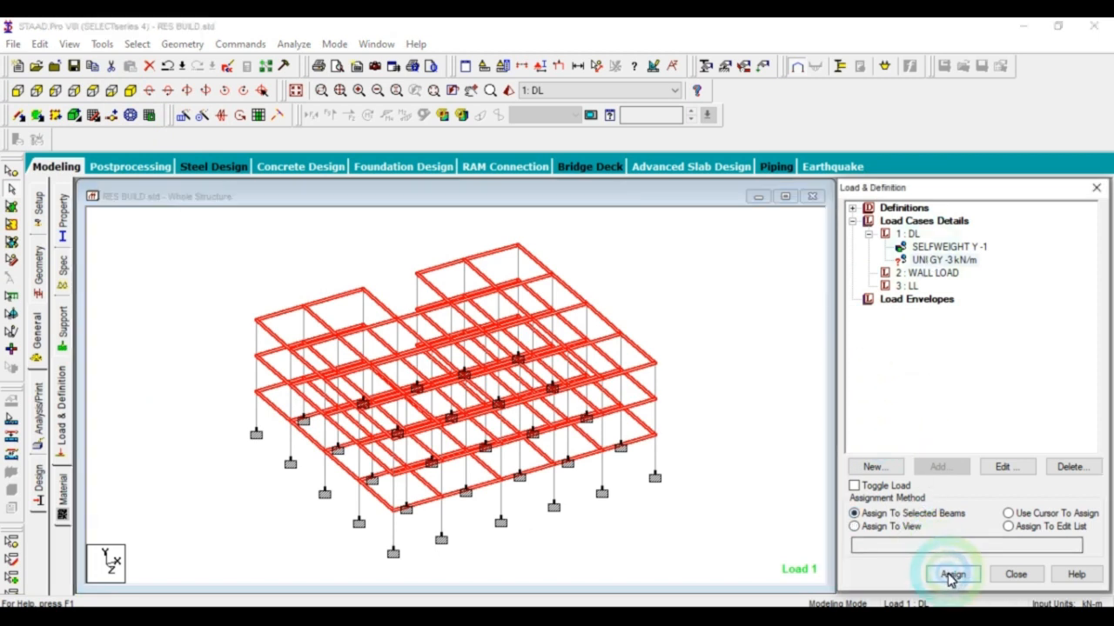
pyautogui.click(995, 428)
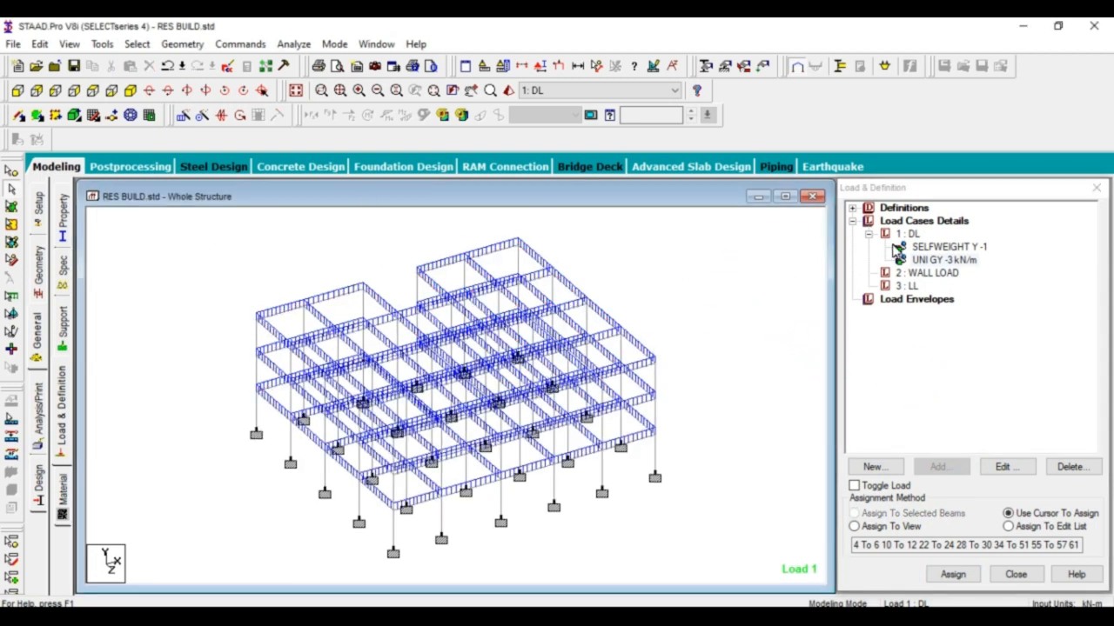
# Step: Start a new floor load item in the DL case with a pressure of -3.75 kN/m2 over a Y range in Global Y
pyautogui.click(908, 234)
pyautogui.click(938, 467)
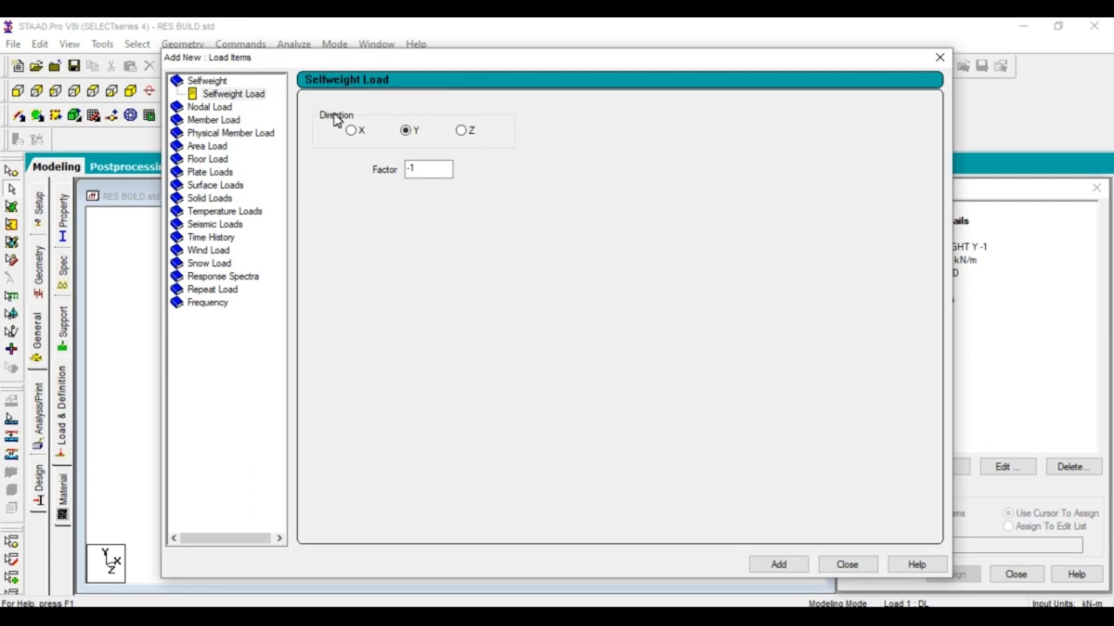
pyautogui.click(208, 159)
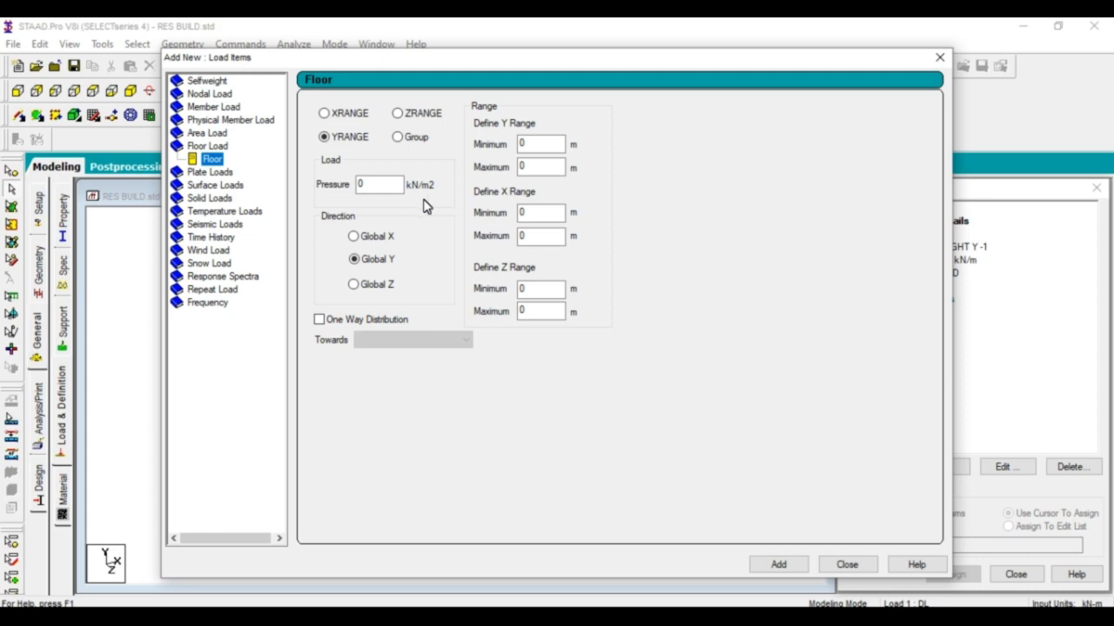
pyautogui.doubleClick(374, 196)
pyautogui.write('3.')
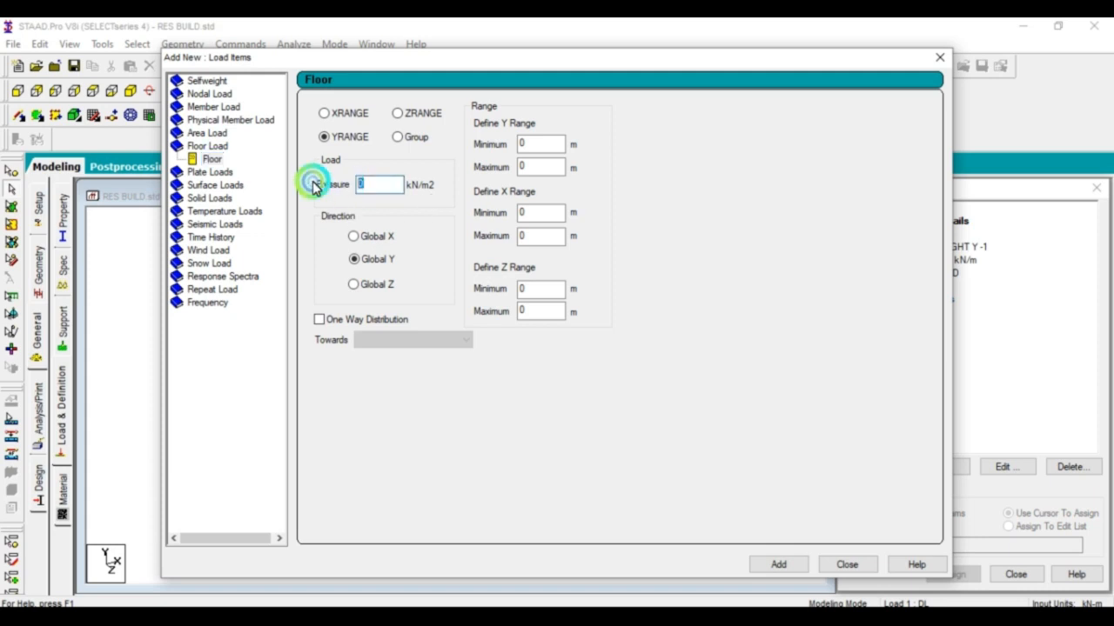
pyautogui.write('75')
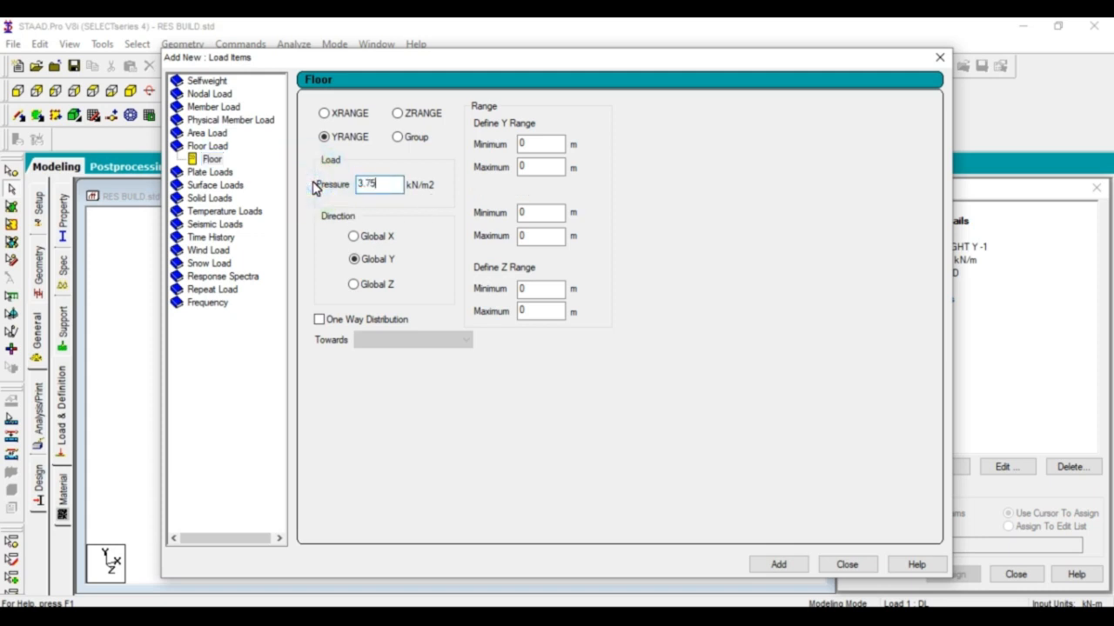
pyautogui.press('Left')
pyautogui.press('Left')
pyautogui.press('Left')
pyautogui.press('Left')
pyautogui.write('-')
# Step: Set the floor load's Y range maximum to 9 m, add it to the DL case, and display its distribution on the structure
pyautogui.click(529, 66)
pyautogui.moveTo(529, 66); pyautogui.dragTo(753, 61)
pyautogui.click(725, 142)
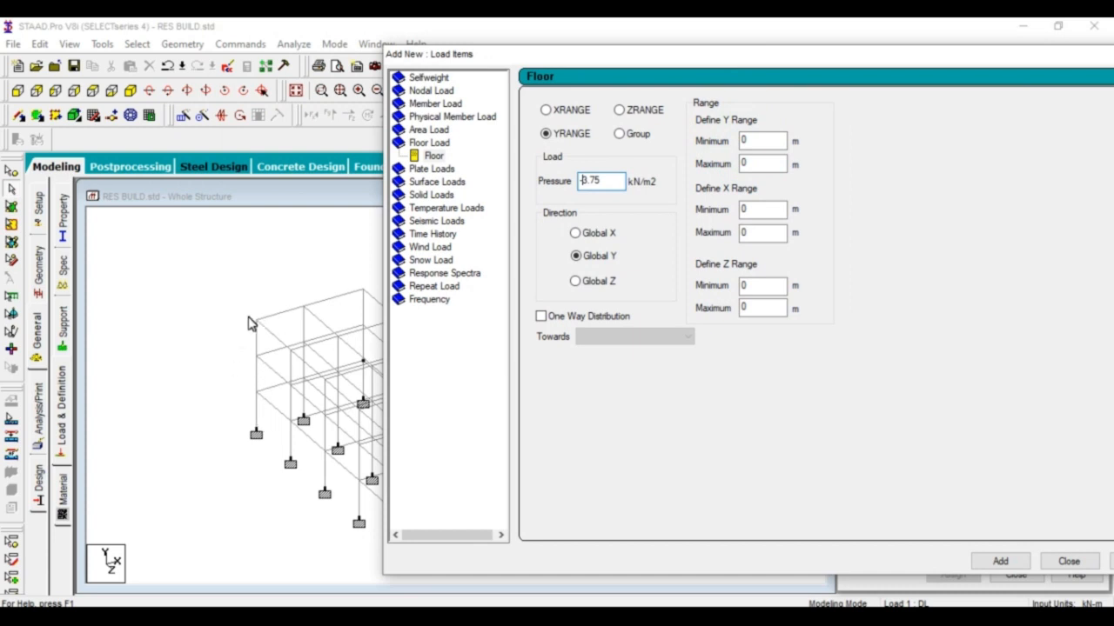
pyautogui.doubleClick(740, 163)
pyautogui.write('9')
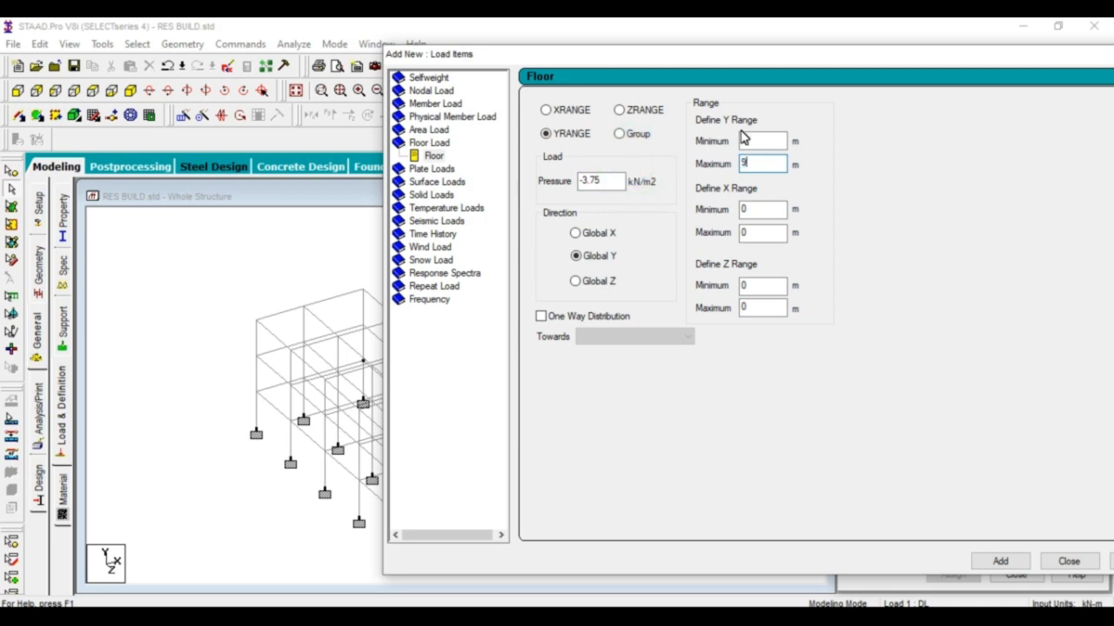
pyautogui.moveTo(876, 65); pyautogui.dragTo(580, 45)
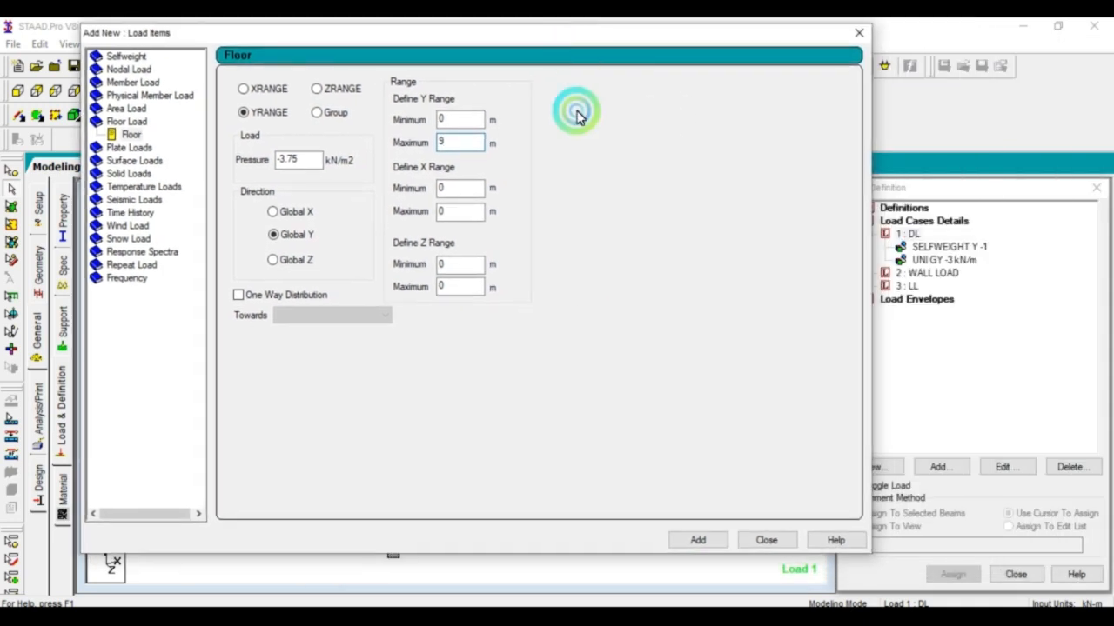
pyautogui.click(698, 539)
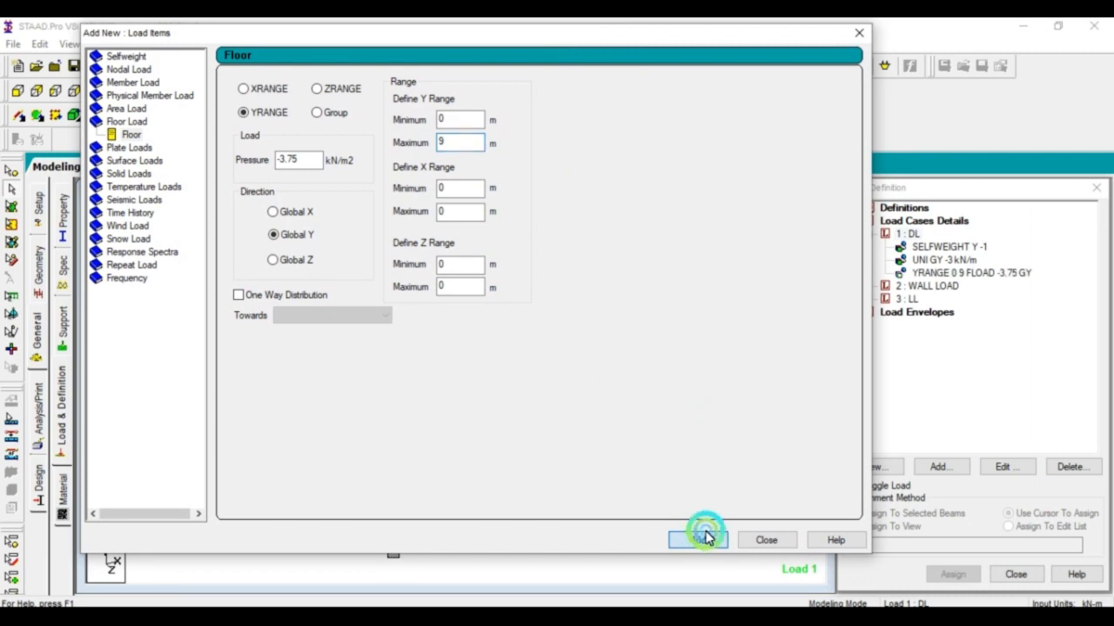
pyautogui.click(767, 539)
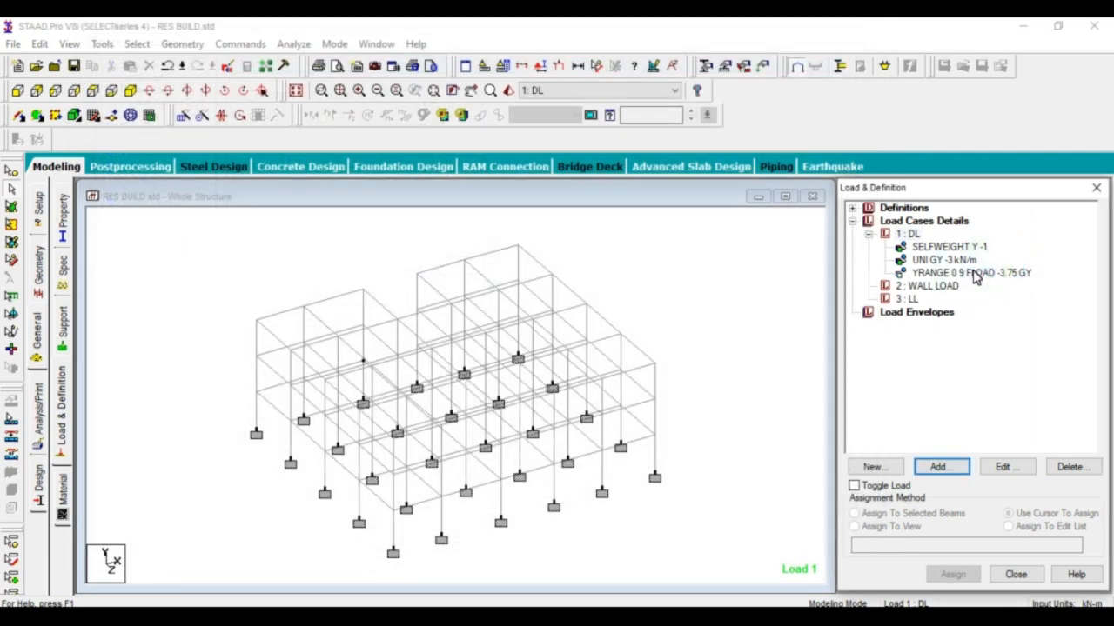
pyautogui.click(975, 273)
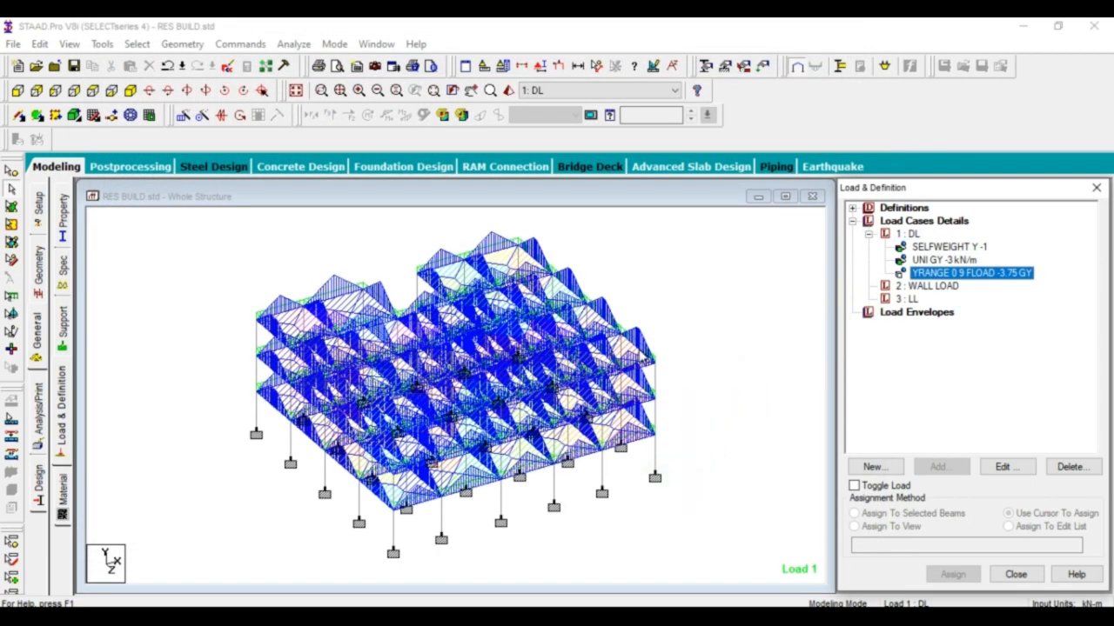
pyautogui.click(702, 297)
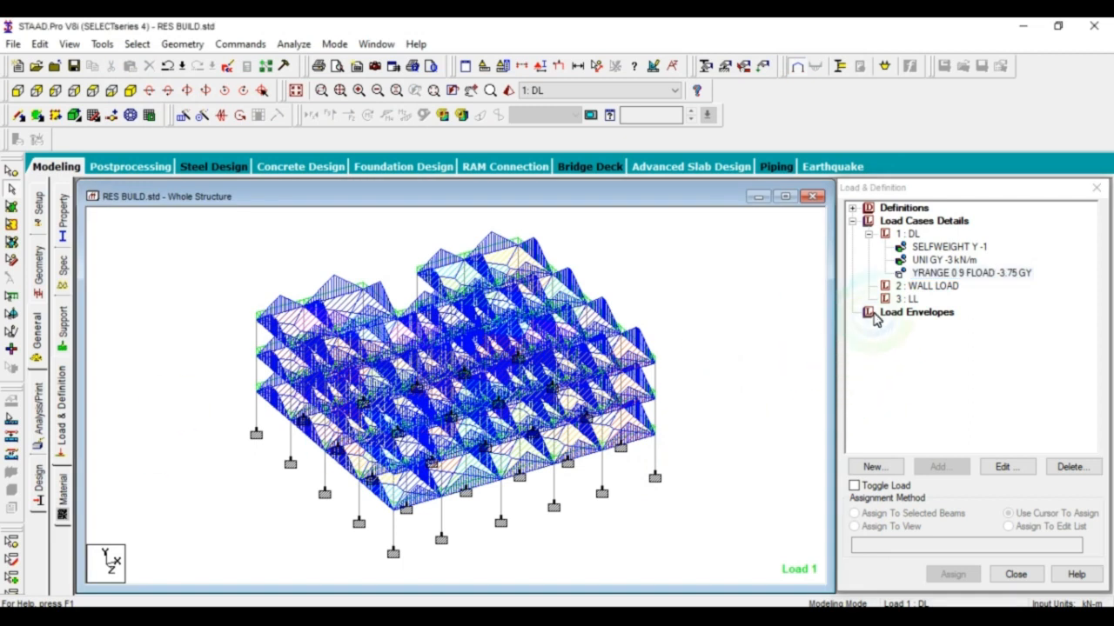
# Step: Add a uniform force member load of -4.68 kN/m in the GY direction to the WALL LOAD case, declining the auto save
pyautogui.click(931, 287)
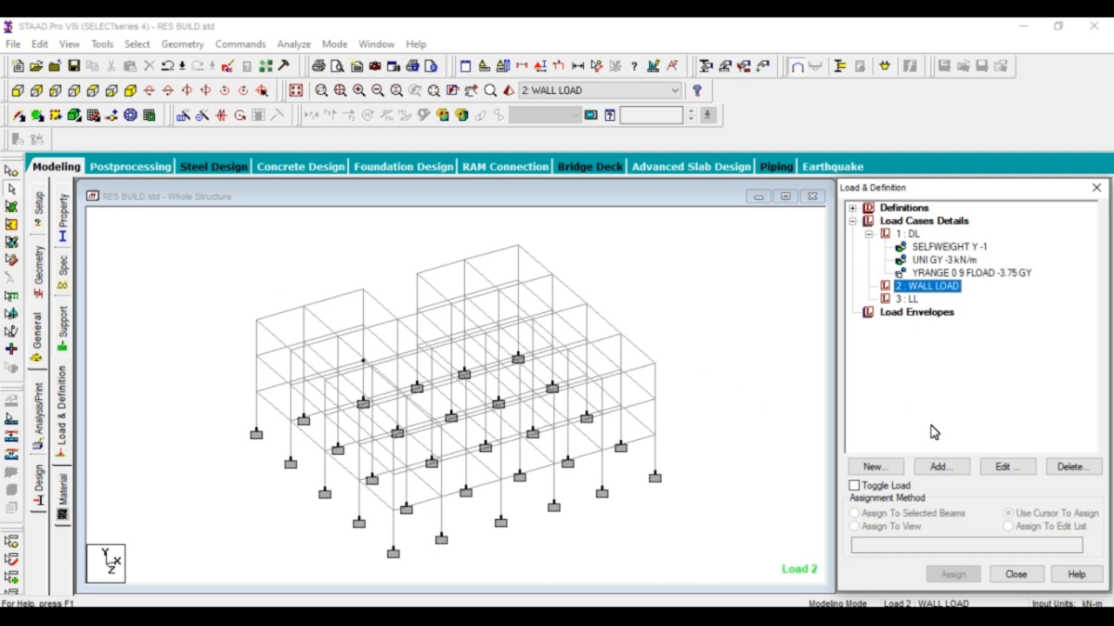
pyautogui.click(940, 468)
pyautogui.click(427, 235)
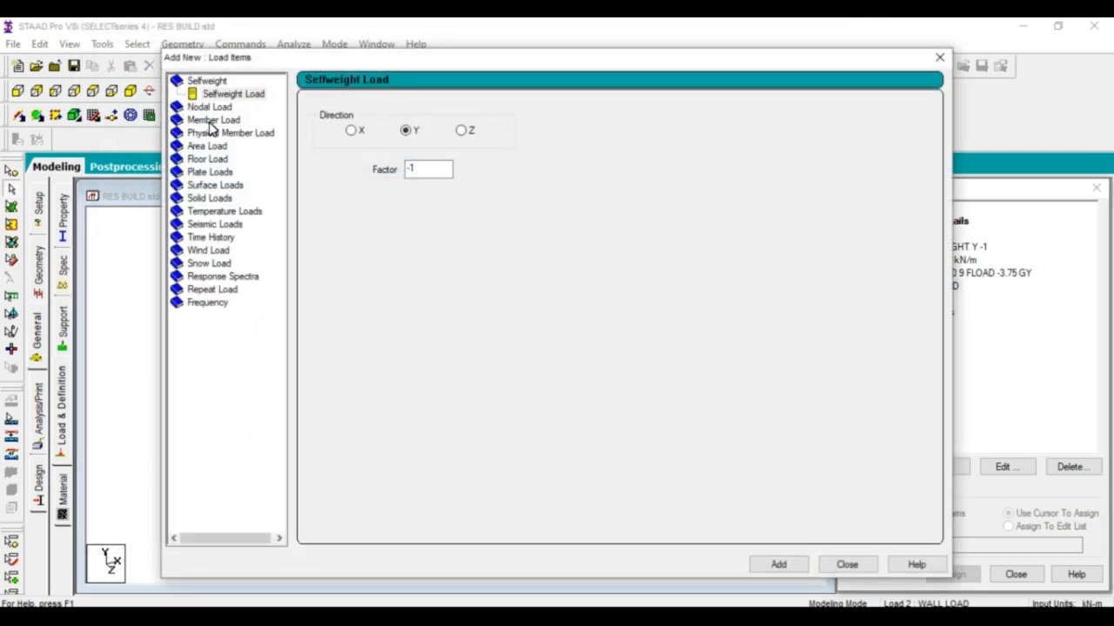
pyautogui.click(210, 121)
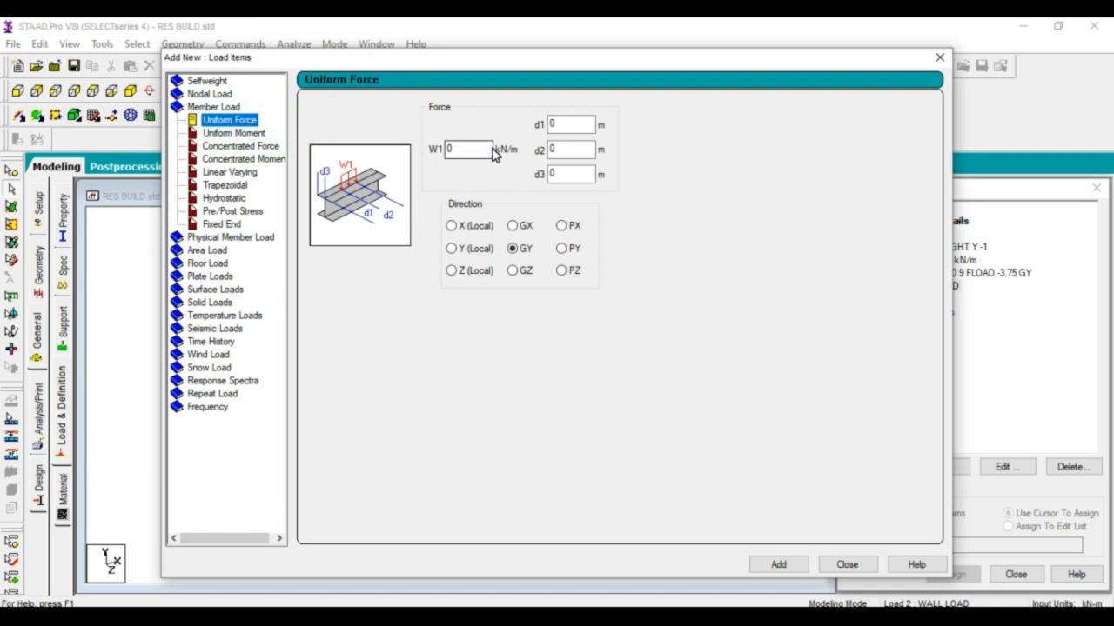
pyautogui.doubleClick(454, 150)
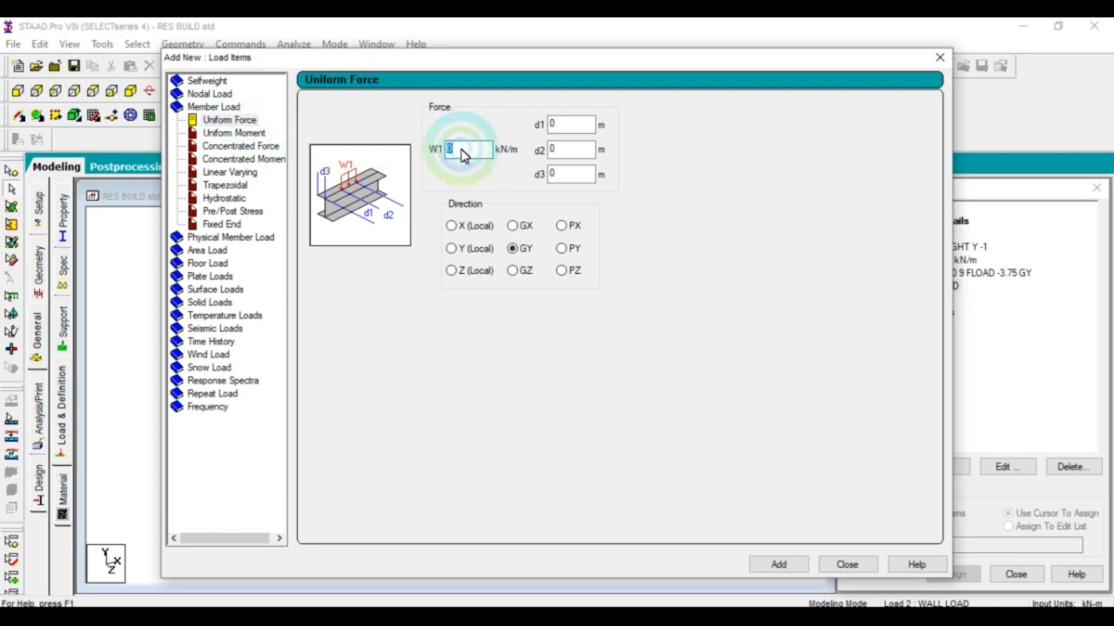
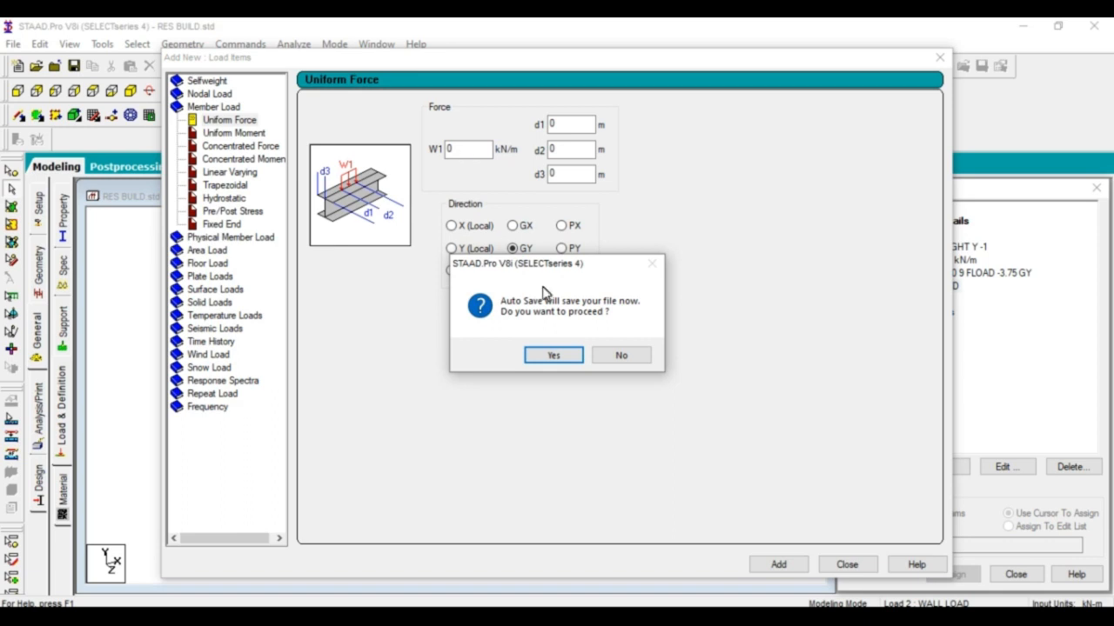
pyautogui.click(623, 359)
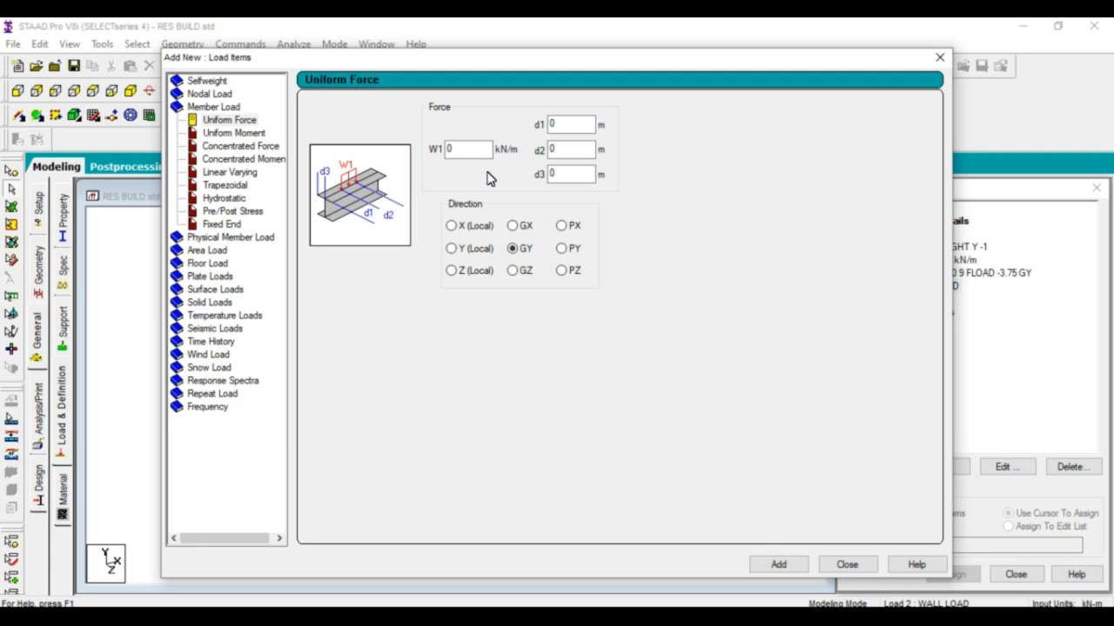
pyautogui.doubleClick(450, 149)
pyautogui.write('-4.68')
pyautogui.click(774, 565)
pyautogui.click(777, 565)
# Step: Add a second uniform force of -10.764 kN/m in GY to the WALL LOAD case, and finish adding load items
pyautogui.doubleClick(474, 155)
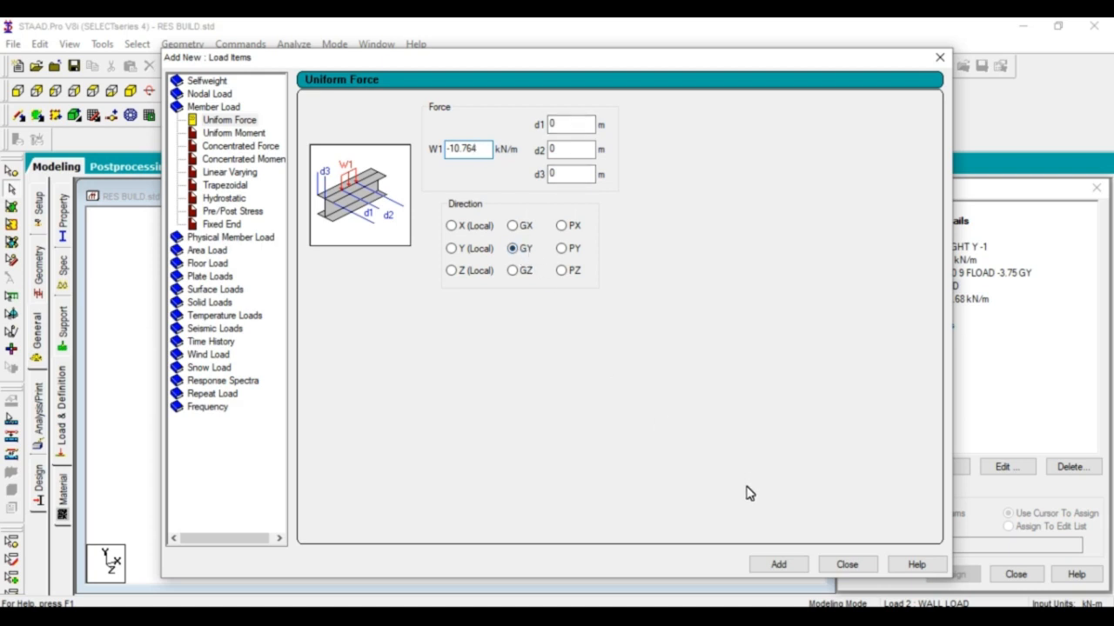
pyautogui.click(778, 565)
pyautogui.click(839, 566)
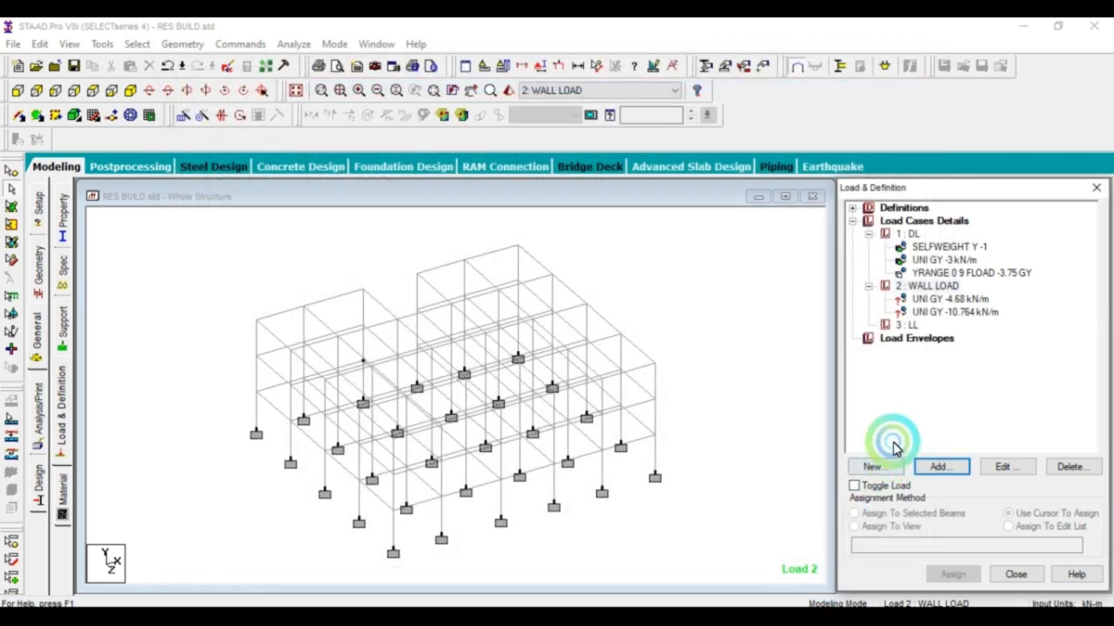
# Step: Isolate the horizontal beams of all three floor levels with View Selected Objects Only, and show them in plan
pyautogui.click(938, 299)
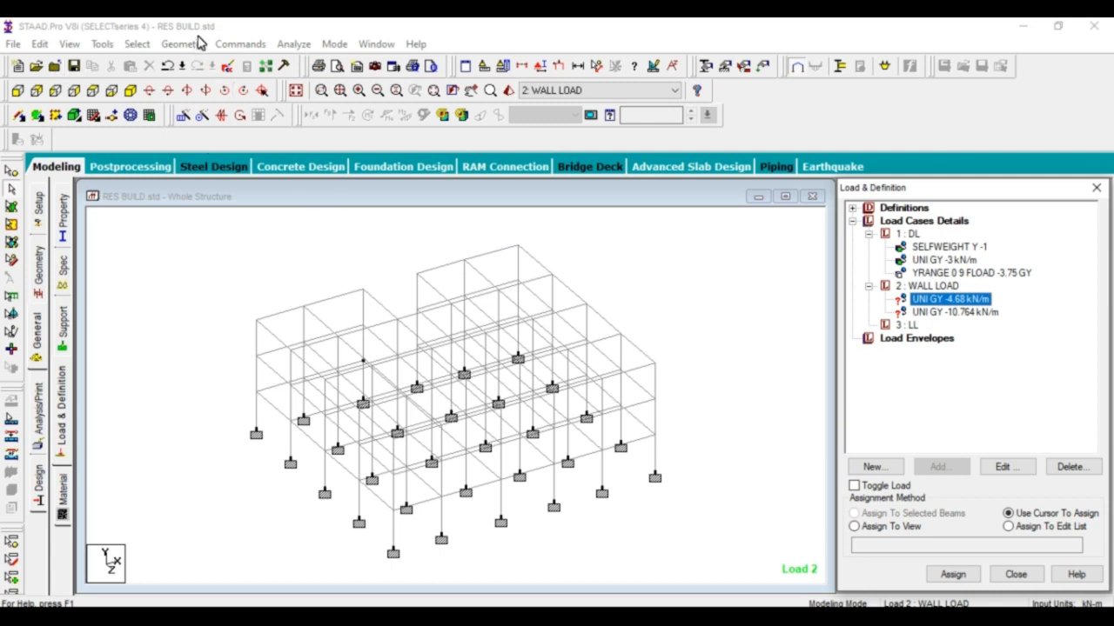
pyautogui.click(18, 91)
pyautogui.moveTo(735, 279); pyautogui.dragTo(776, 283)
pyautogui.moveTo(125, 347); pyautogui.dragTo(775, 368)
pyautogui.moveTo(180, 448); pyautogui.dragTo(778, 450)
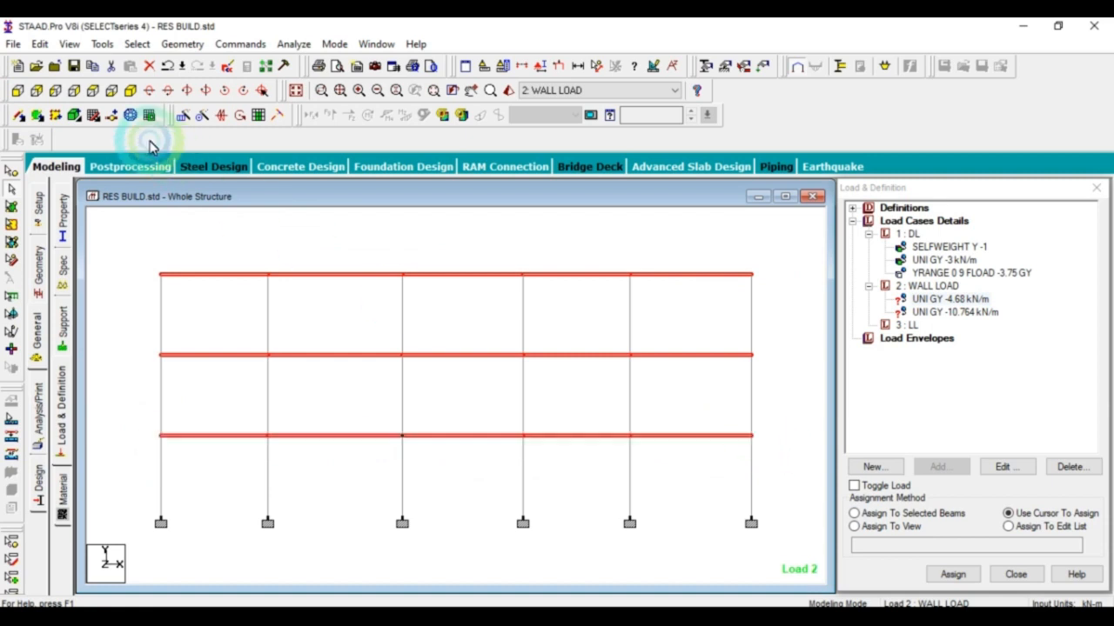
pyautogui.click(131, 91)
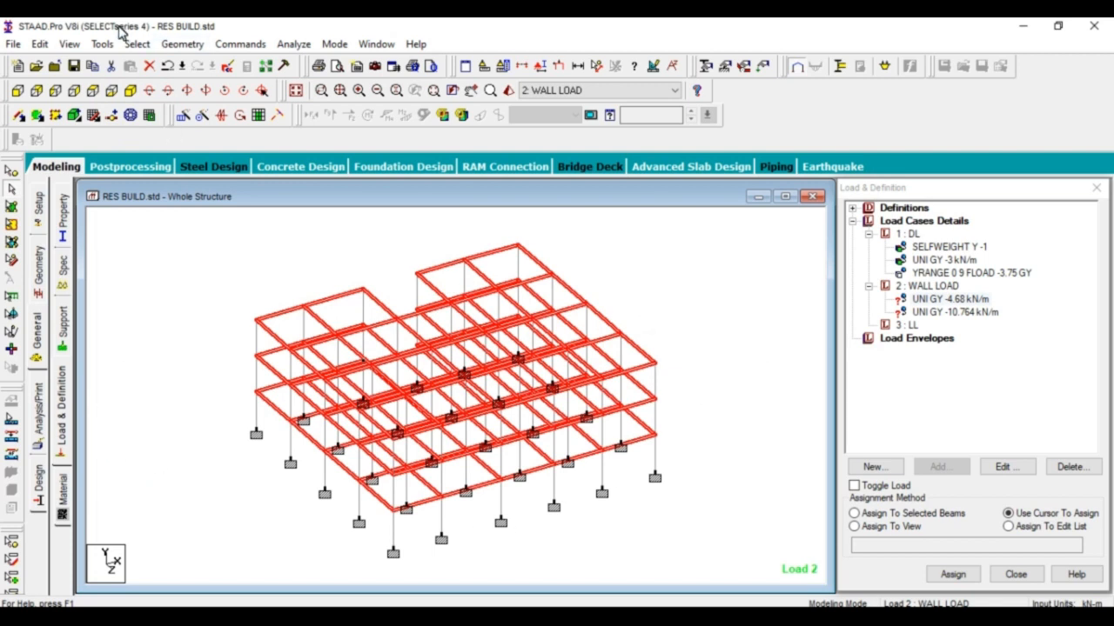
pyautogui.click(69, 43)
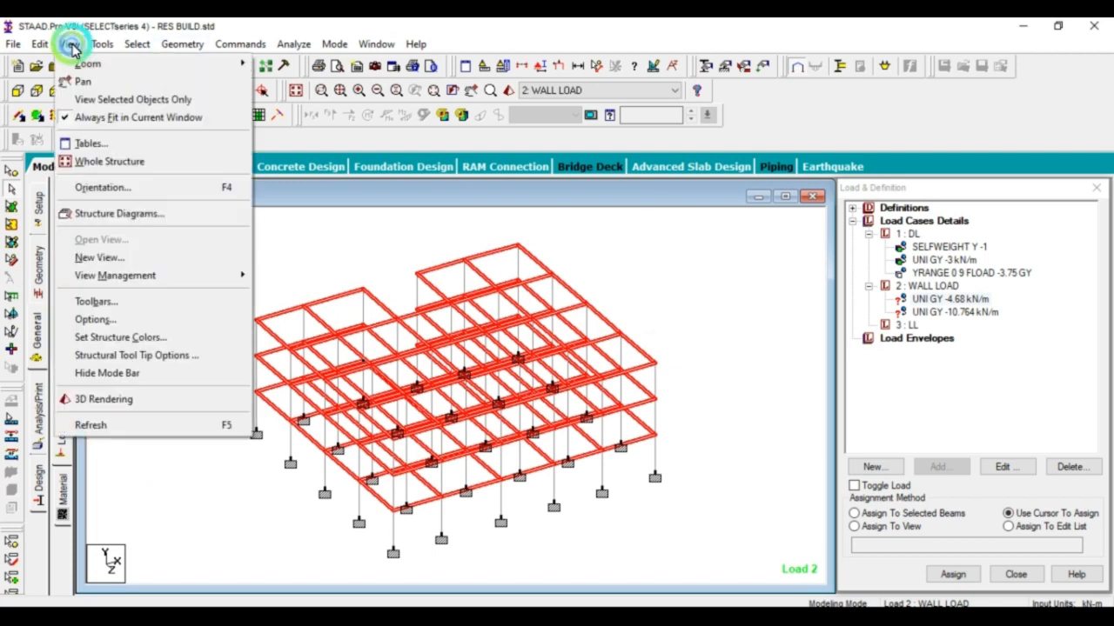
pyautogui.click(97, 99)
pyautogui.click(249, 248)
pyautogui.click(112, 90)
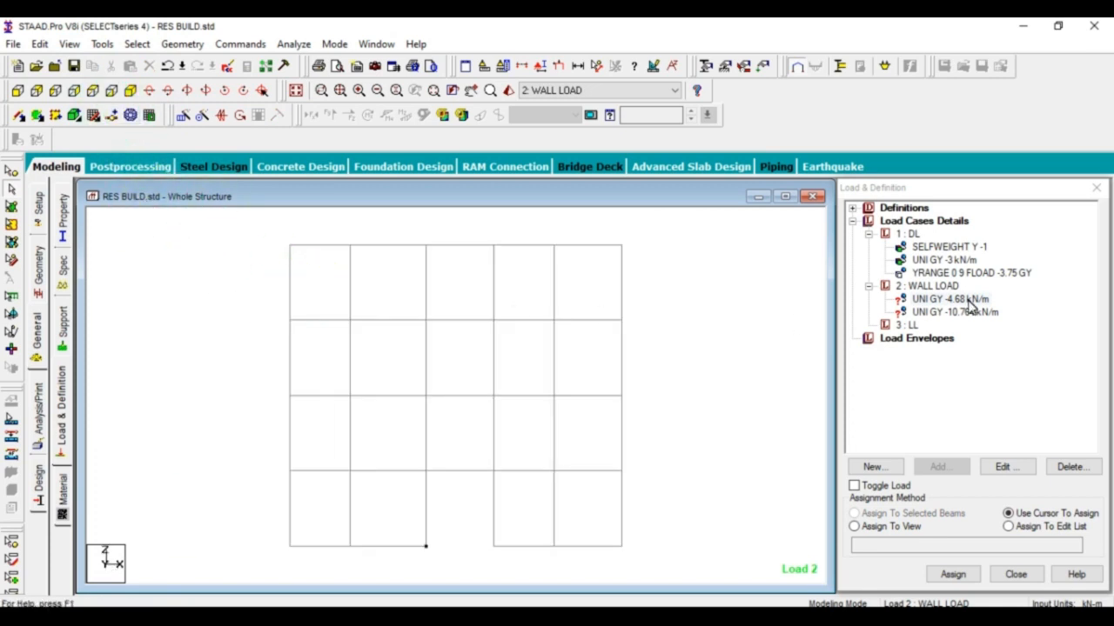
# Step: Assign the -4.68 kN/m uniform wall load to all interior beams of the plan grid, leaving out the outer perimeter and notch edges
pyautogui.click(931, 299)
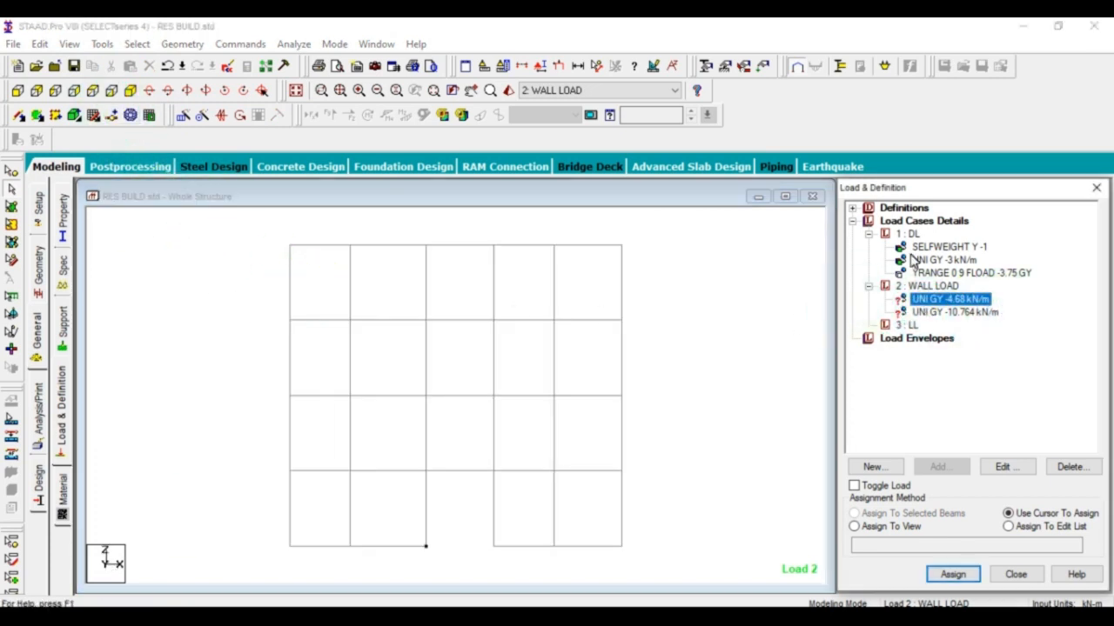
pyautogui.click(438, 490)
pyautogui.click(347, 525)
pyautogui.click(322, 432)
pyautogui.click(521, 320)
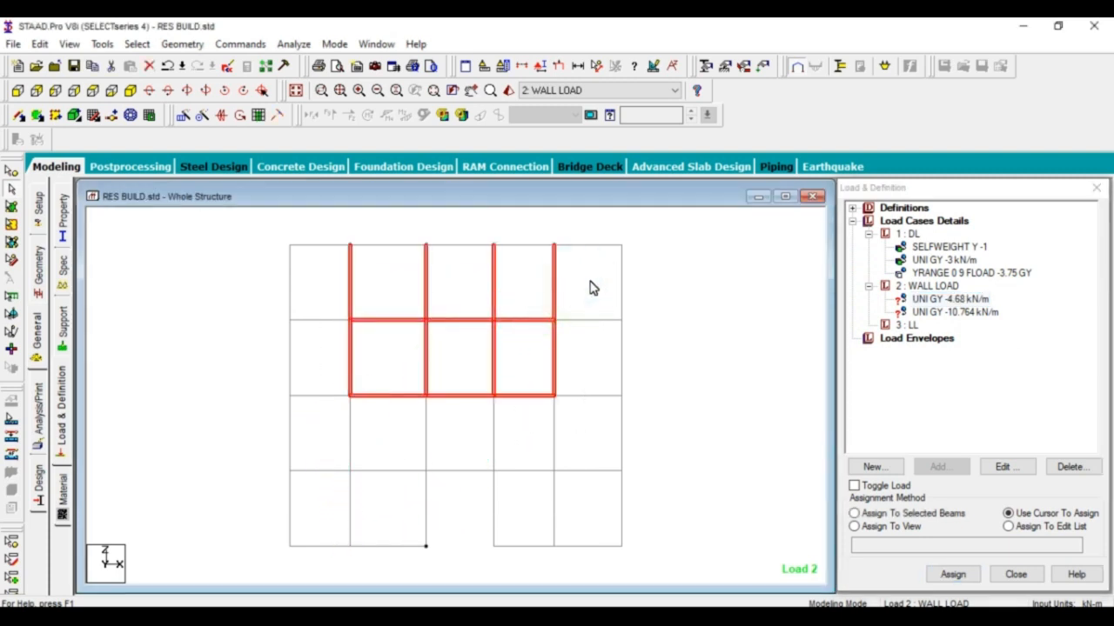
pyautogui.moveTo(607, 275); pyautogui.dragTo(299, 460)
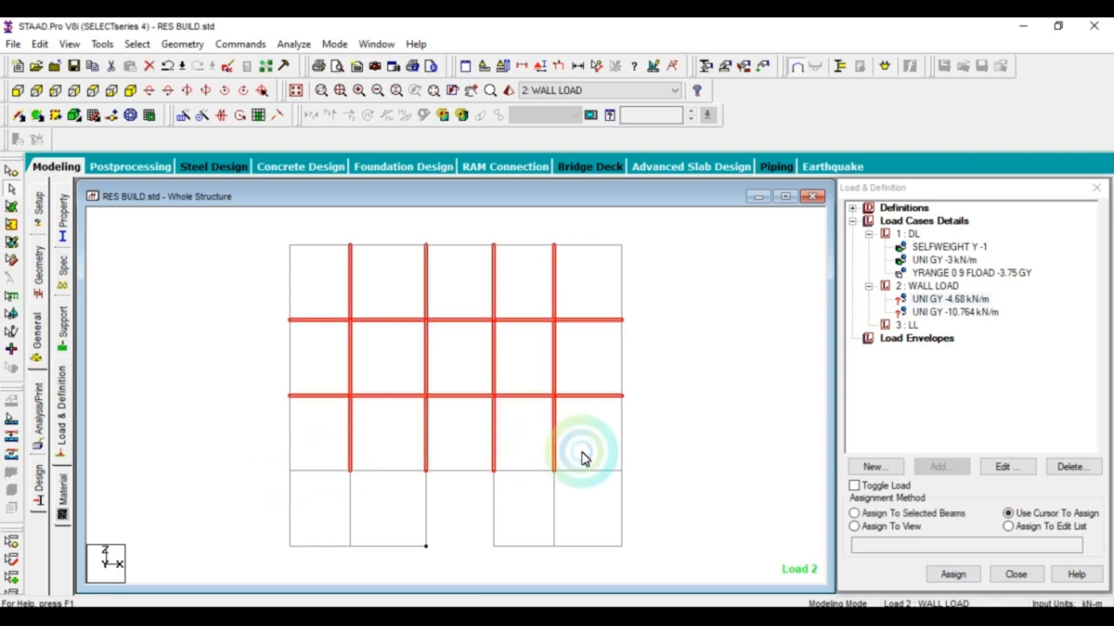
pyautogui.moveTo(613, 435); pyautogui.dragTo(503, 540)
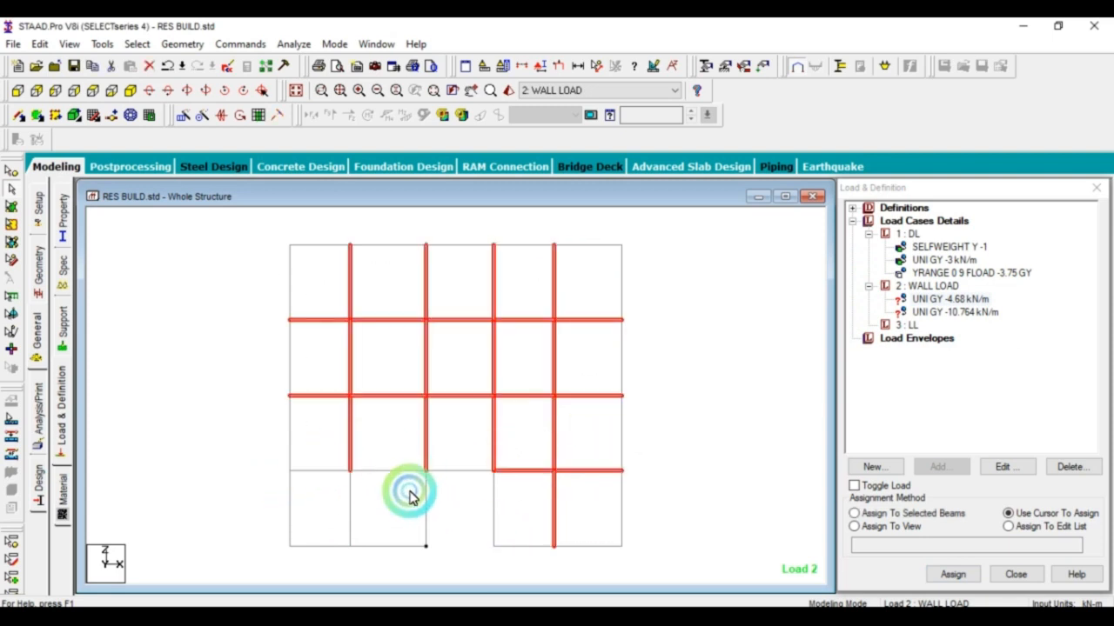
pyautogui.moveTo(396, 441); pyautogui.dragTo(301, 537)
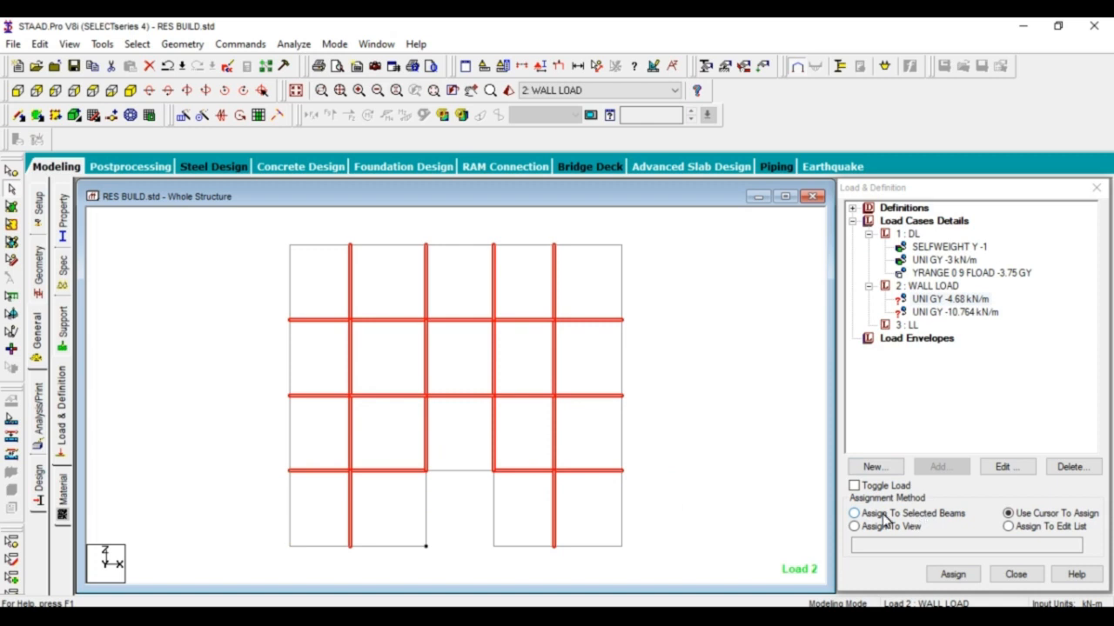
pyautogui.click(895, 515)
pyautogui.click(952, 574)
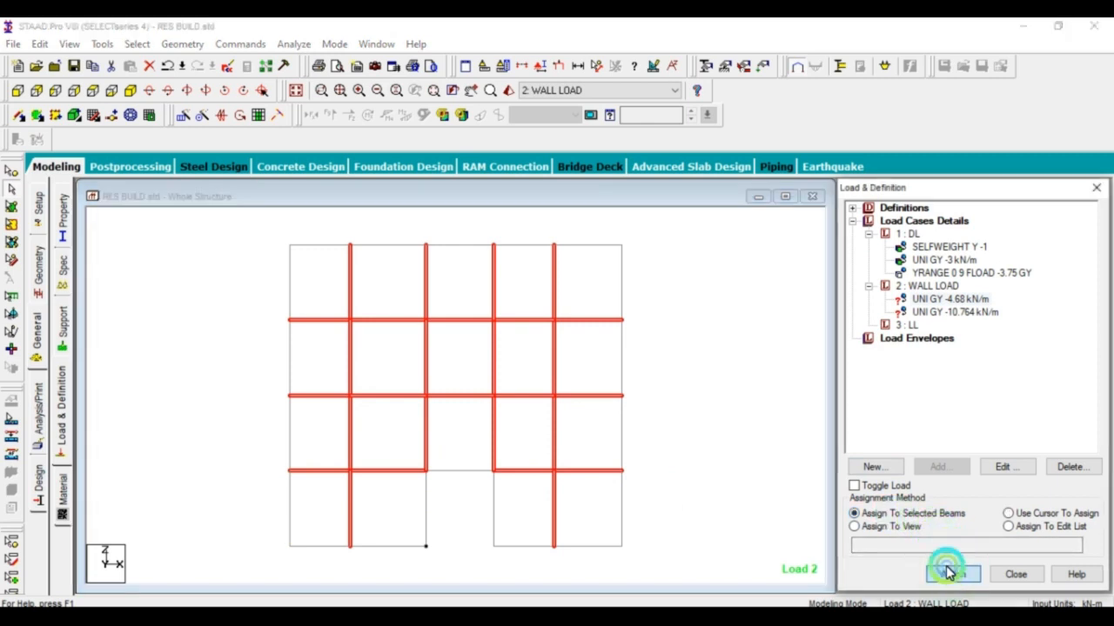
pyautogui.click(996, 434)
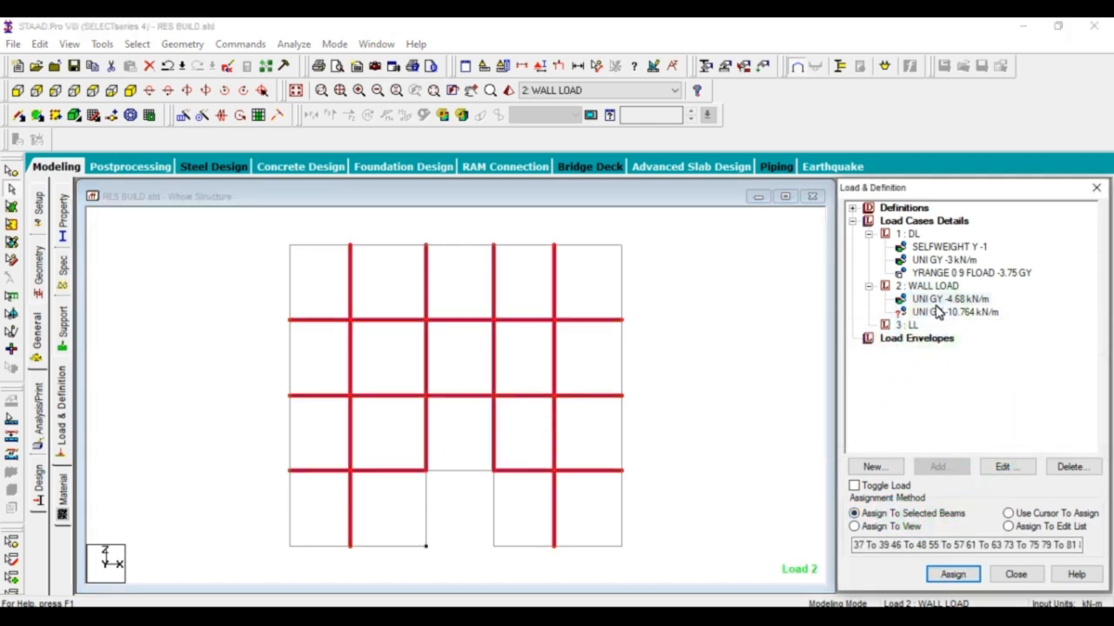
# Step: Assign the -10.764 kN/m uniform wall load to all outer perimeter beams, including the notch edges, and restore the whole structure view
pyautogui.click(938, 313)
pyautogui.click(1009, 341)
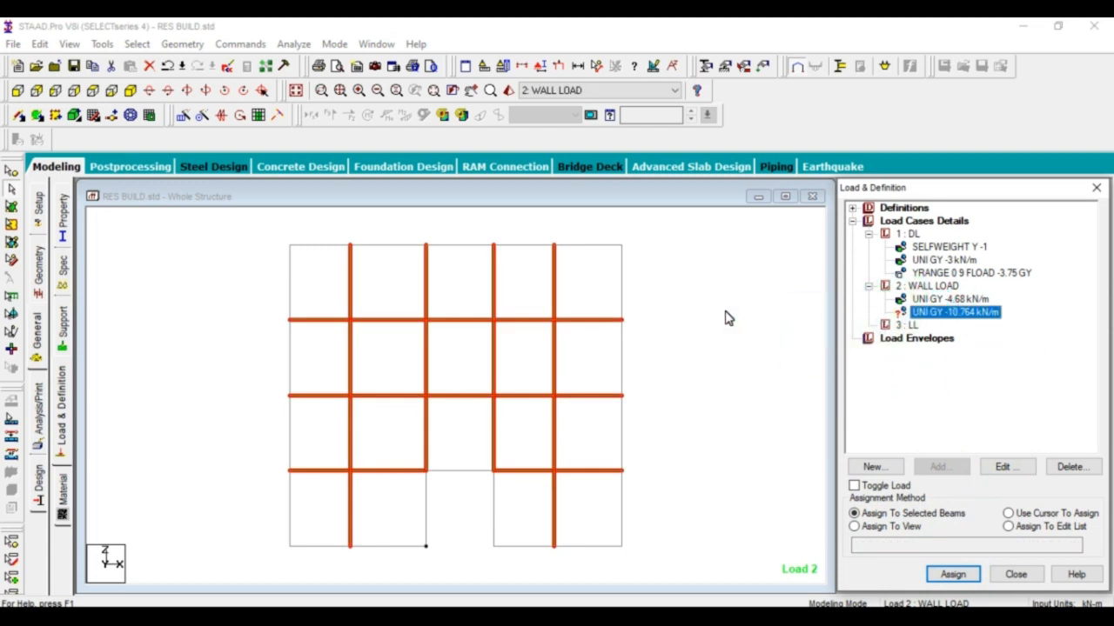
pyautogui.click(613, 328)
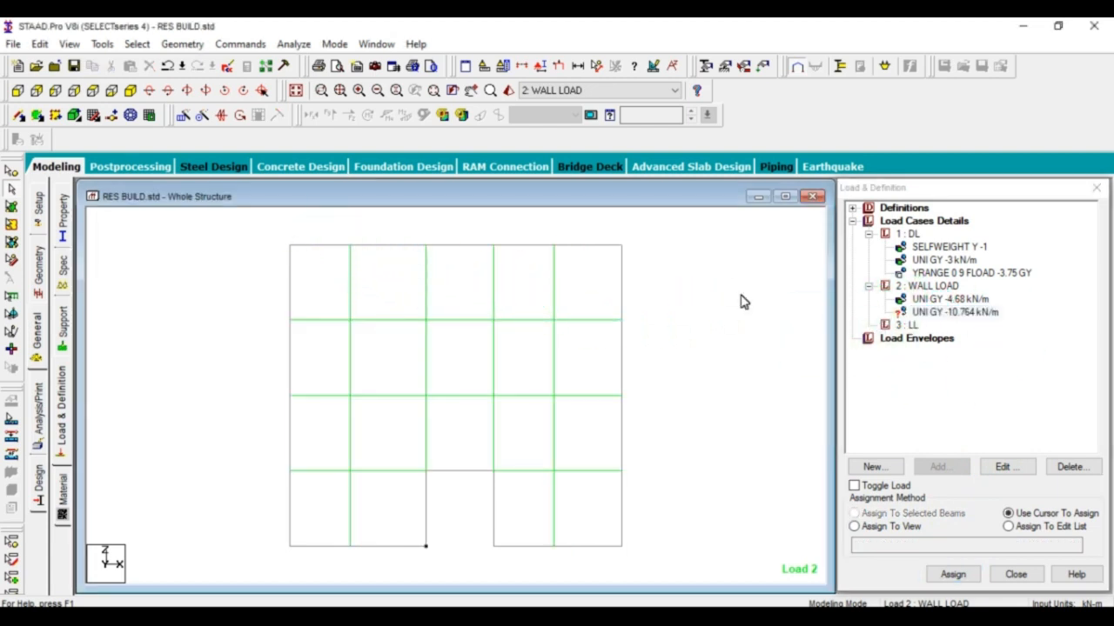
pyautogui.click(246, 228)
pyautogui.moveTo(245, 228); pyautogui.dragTo(688, 254)
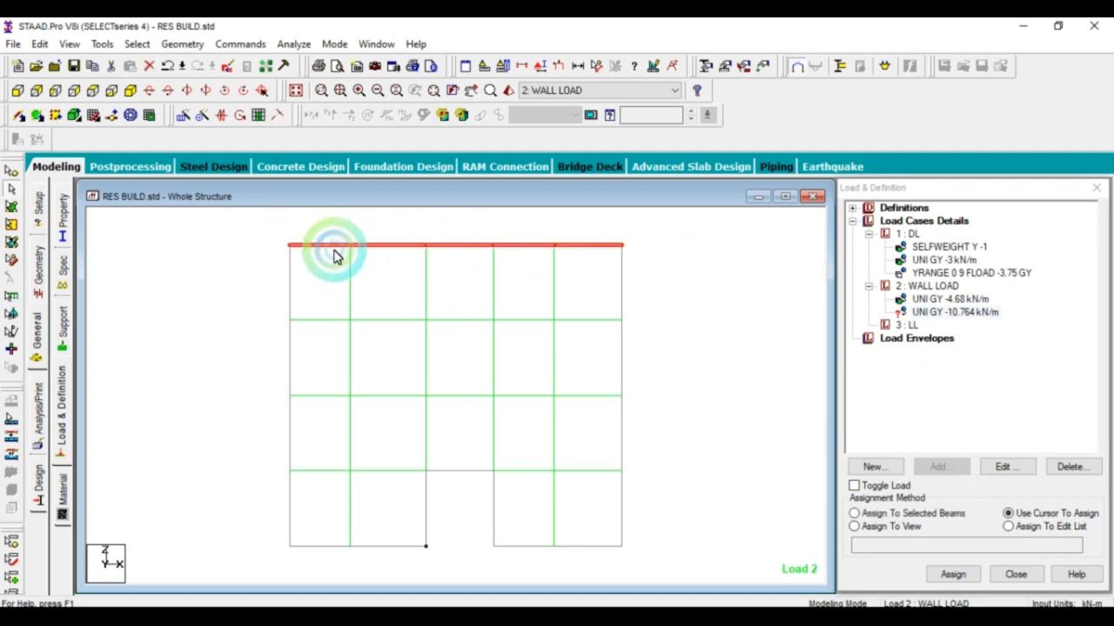
pyautogui.keyDown('ctrl'); pyautogui.moveTo(266, 229); pyautogui.dragTo(305, 570); pyautogui.keyUp('ctrl')
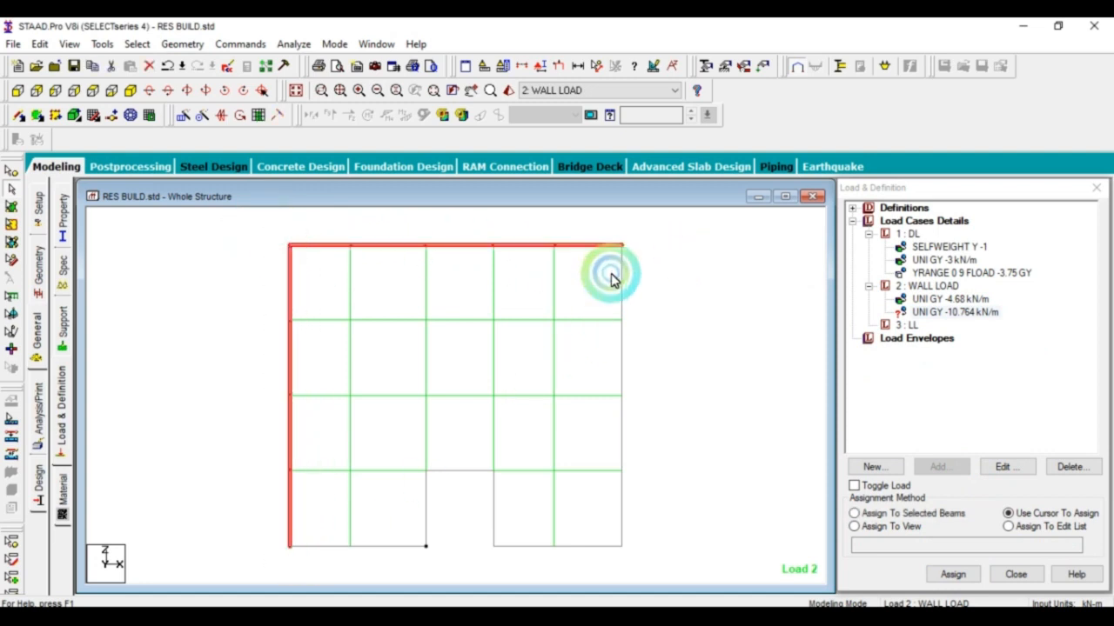
pyautogui.keyDown('ctrl'); pyautogui.moveTo(622, 345); pyautogui.dragTo(601, 574); pyautogui.keyUp('ctrl')
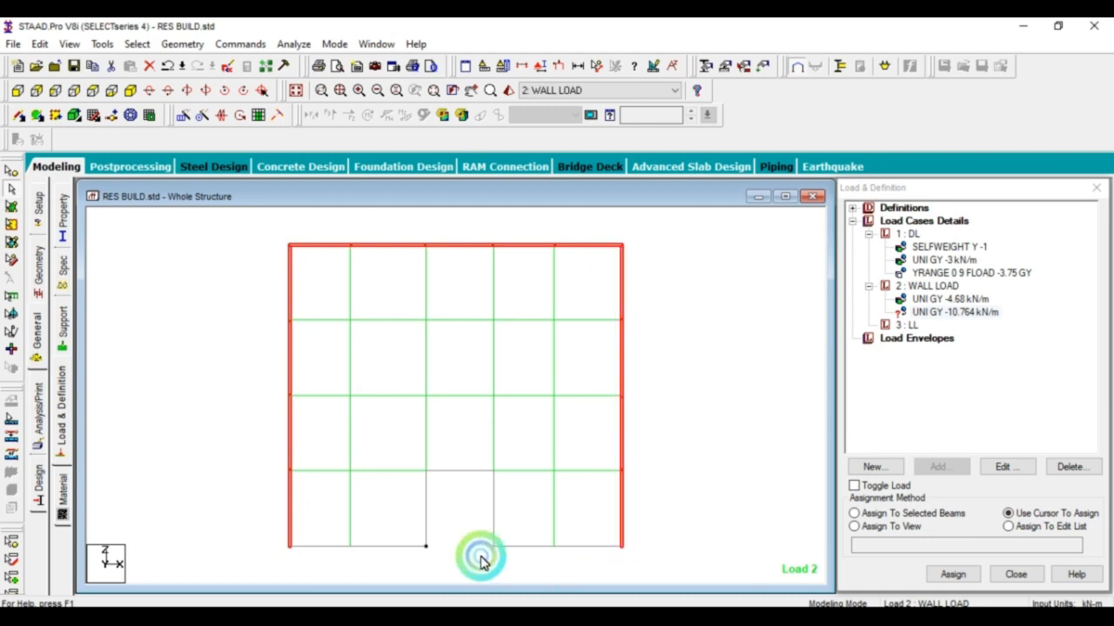
pyautogui.keyDown('ctrl'); pyautogui.moveTo(476, 569); pyautogui.dragTo(650, 538); pyautogui.keyUp('ctrl')
pyautogui.keyDown('ctrl'); pyautogui.moveTo(365, 548); pyautogui.dragTo(447, 541); pyautogui.keyUp('ctrl')
pyautogui.keyDown('ctrl'); pyautogui.moveTo(406, 452); pyautogui.dragTo(499, 485); pyautogui.keyUp('ctrl')
pyautogui.keyDown('ctrl'); pyautogui.moveTo(478, 448); pyautogui.dragTo(499, 561); pyautogui.keyUp('ctrl')
pyautogui.click(131, 91)
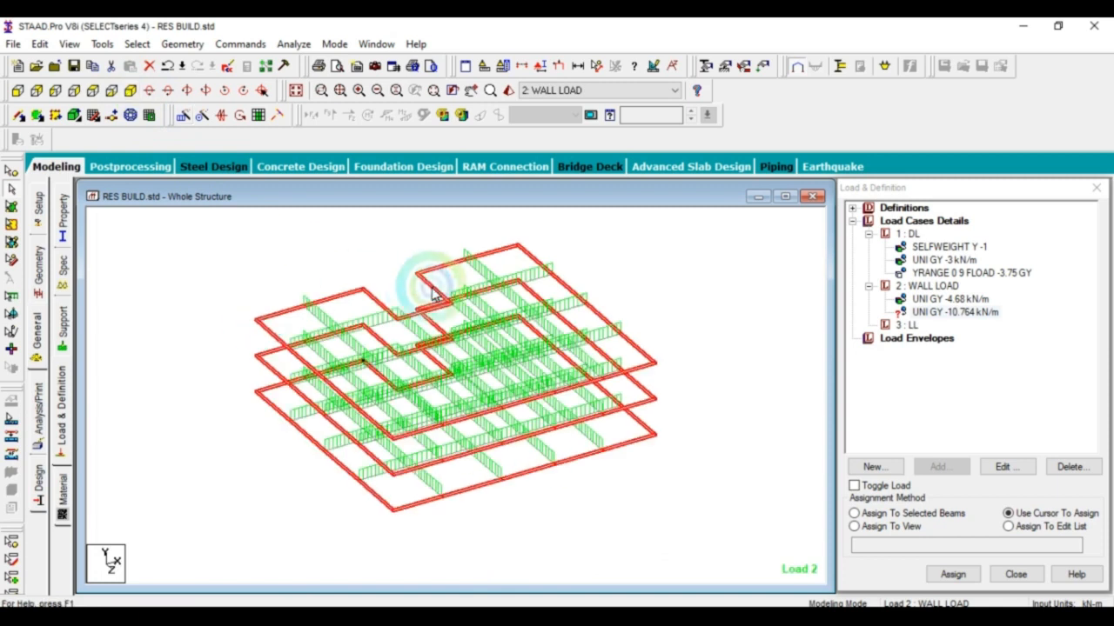
pyautogui.click(927, 515)
pyautogui.click(953, 575)
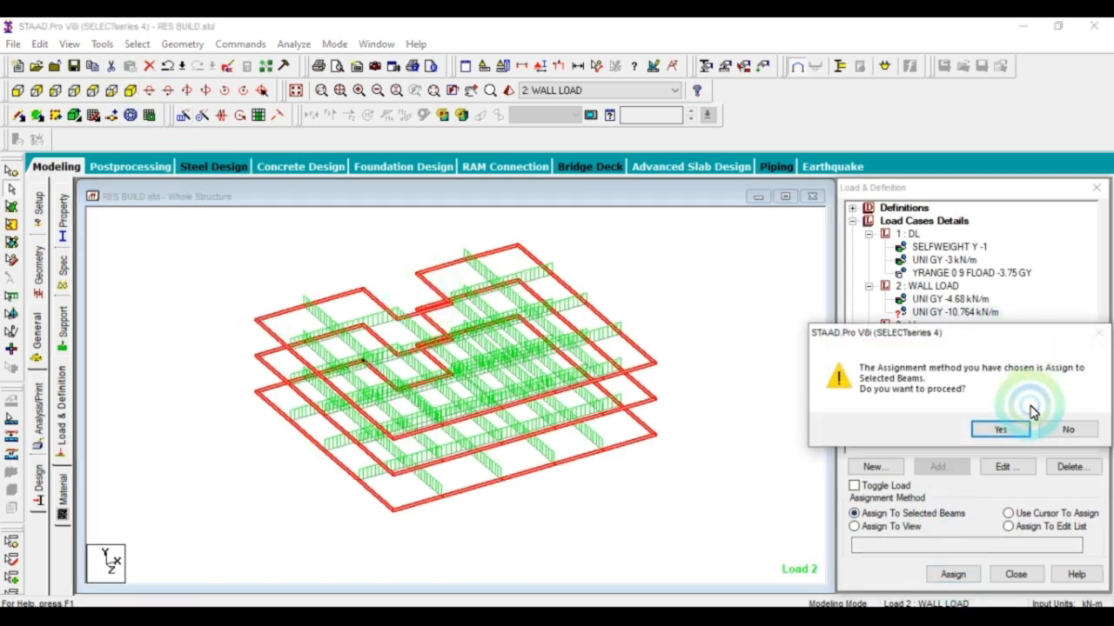
pyautogui.click(980, 422)
pyautogui.click(795, 299)
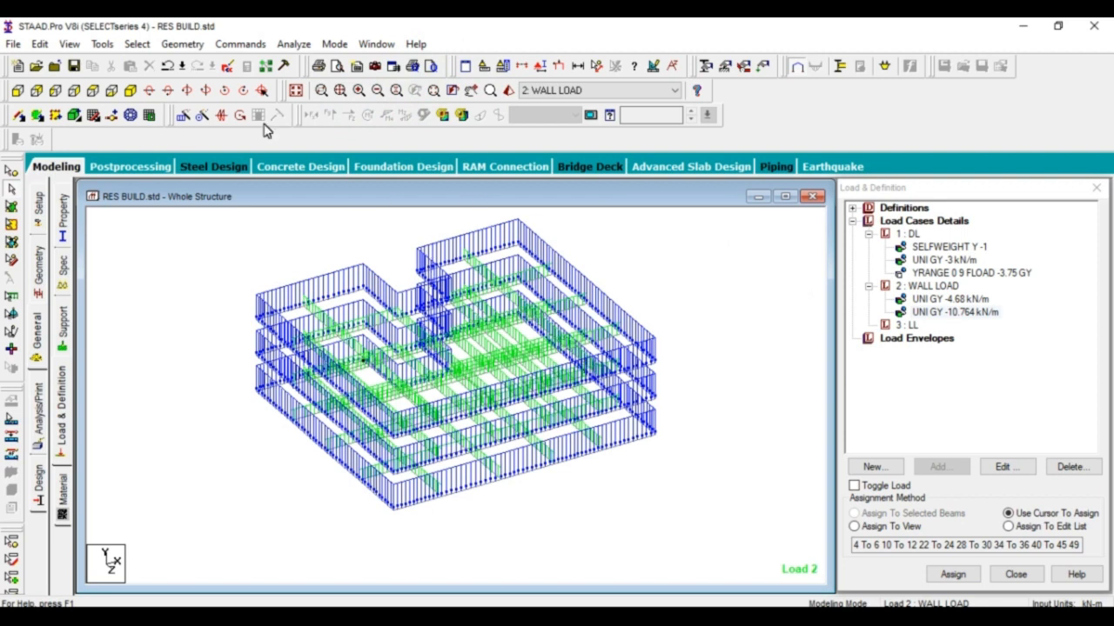
pyautogui.click(296, 90)
pyautogui.click(236, 378)
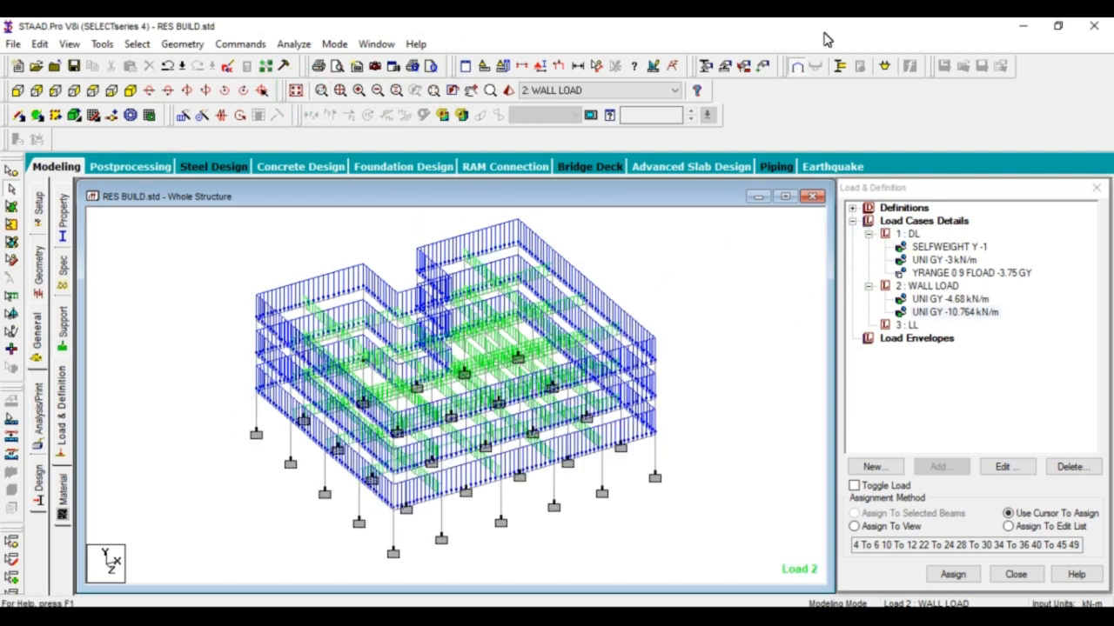
# Step: Add a uniform force member load of -2 kN/m in the GY direction to the LL case
pyautogui.click(907, 326)
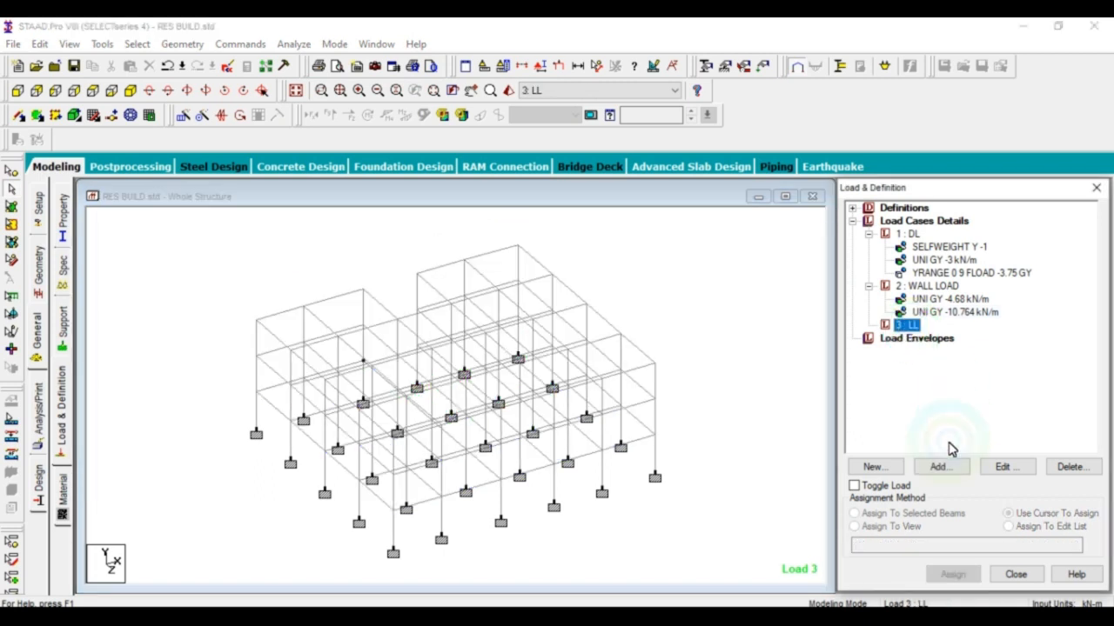
pyautogui.click(942, 467)
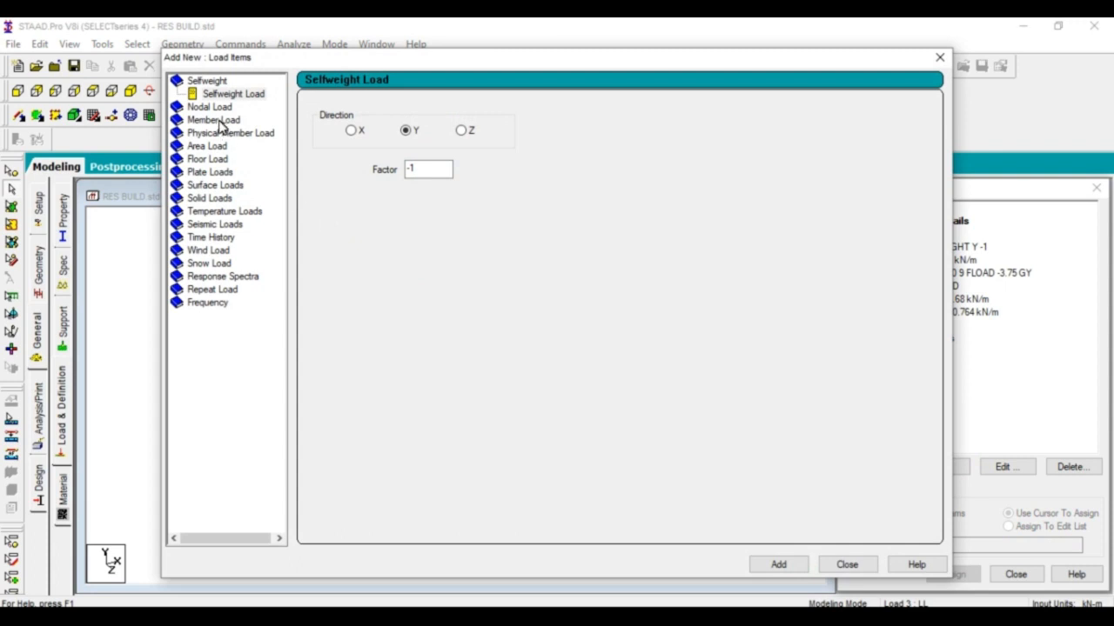
pyautogui.click(215, 120)
pyautogui.click(468, 149)
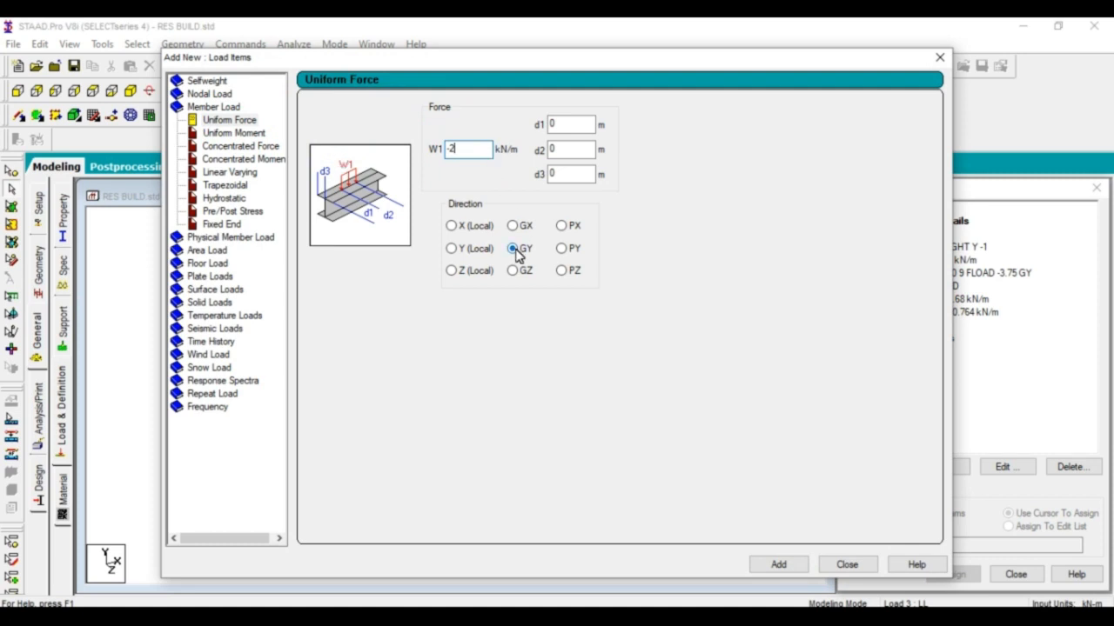
pyautogui.click(774, 564)
pyautogui.click(844, 565)
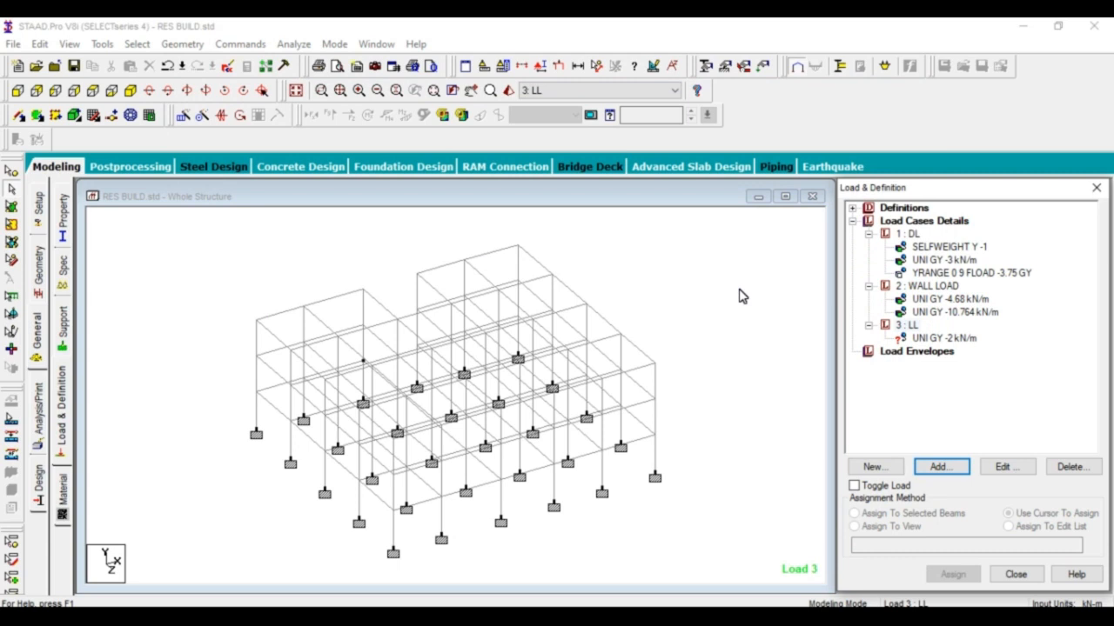
# Step: Assign the -2 kN/m live load to all horizontal beams of the three floor levels
pyautogui.click(948, 339)
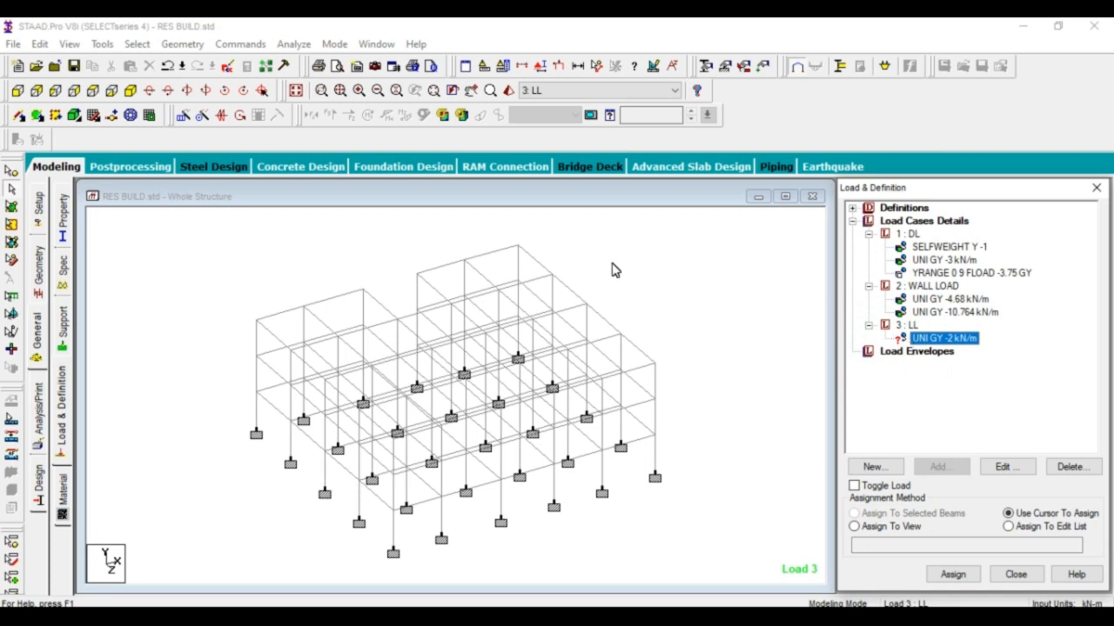
pyautogui.click(19, 90)
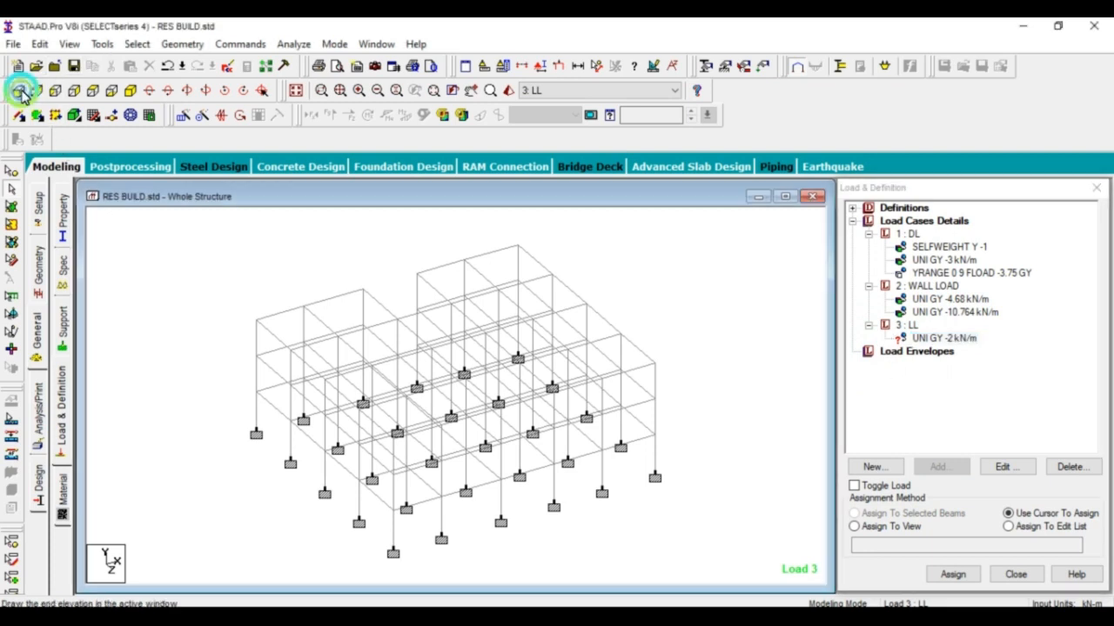
pyautogui.click(241, 258)
pyautogui.moveTo(144, 248); pyautogui.dragTo(788, 278)
pyautogui.keyDown('ctrl'); pyautogui.moveTo(145, 345); pyautogui.dragTo(776, 368); pyautogui.keyUp('ctrl')
pyautogui.keyDown('ctrl'); pyautogui.moveTo(654, 440); pyautogui.dragTo(769, 452); pyautogui.keyUp('ctrl')
pyautogui.click(905, 333)
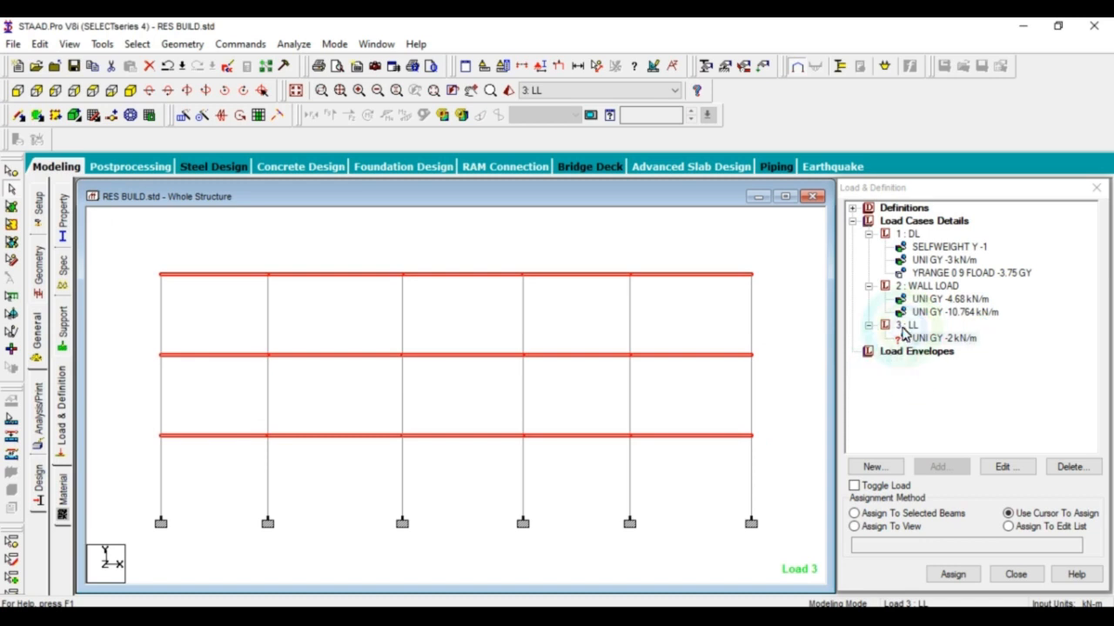
pyautogui.click(132, 92)
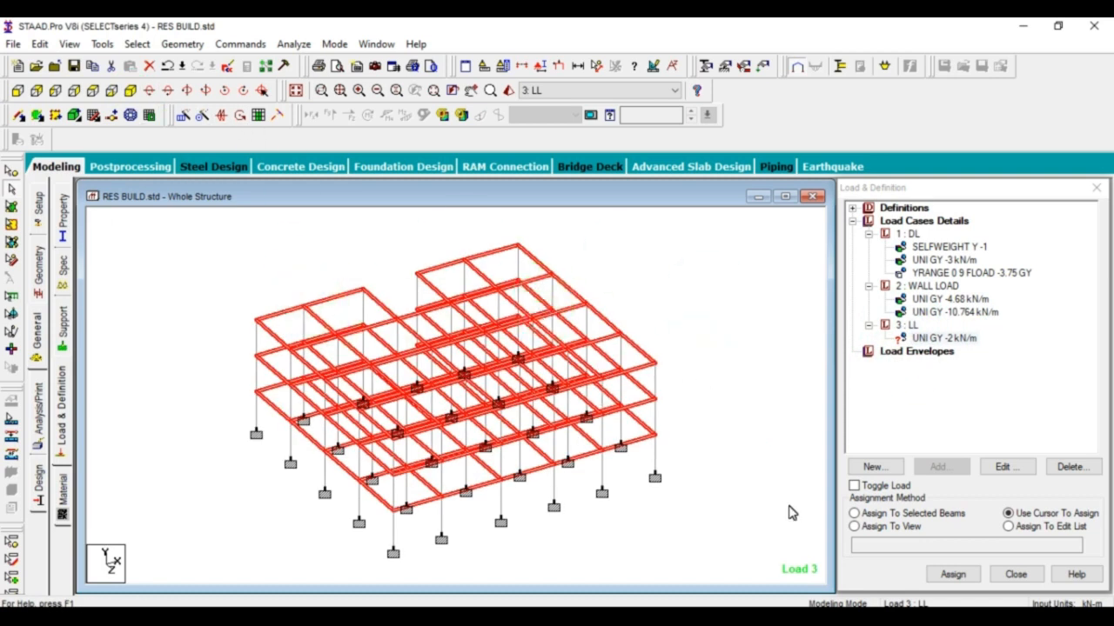
pyautogui.click(910, 514)
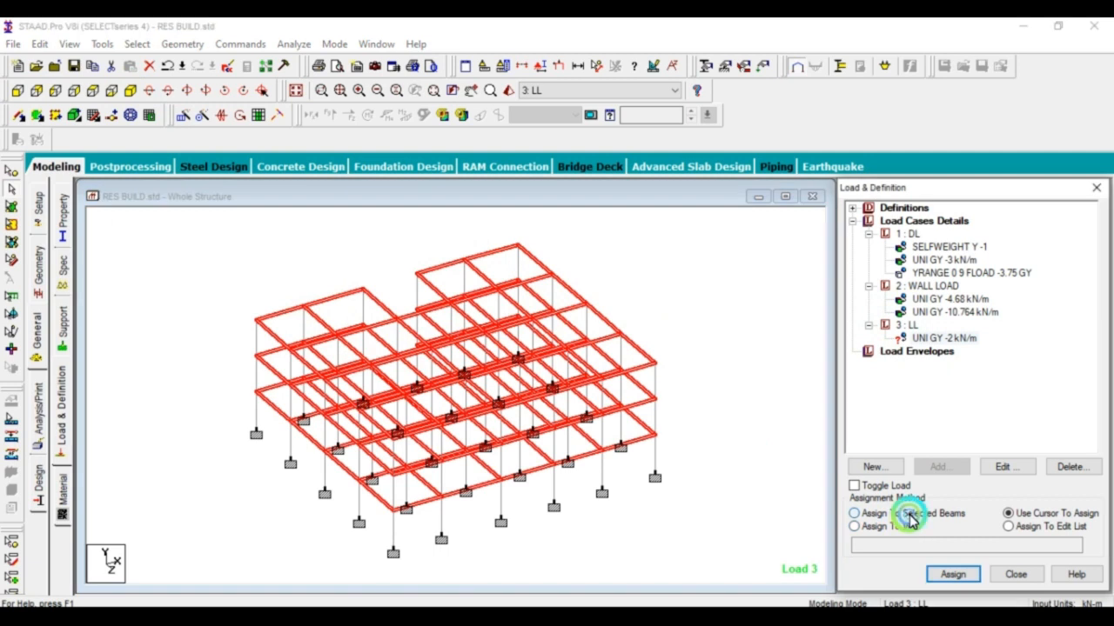
pyautogui.click(953, 574)
pyautogui.click(789, 327)
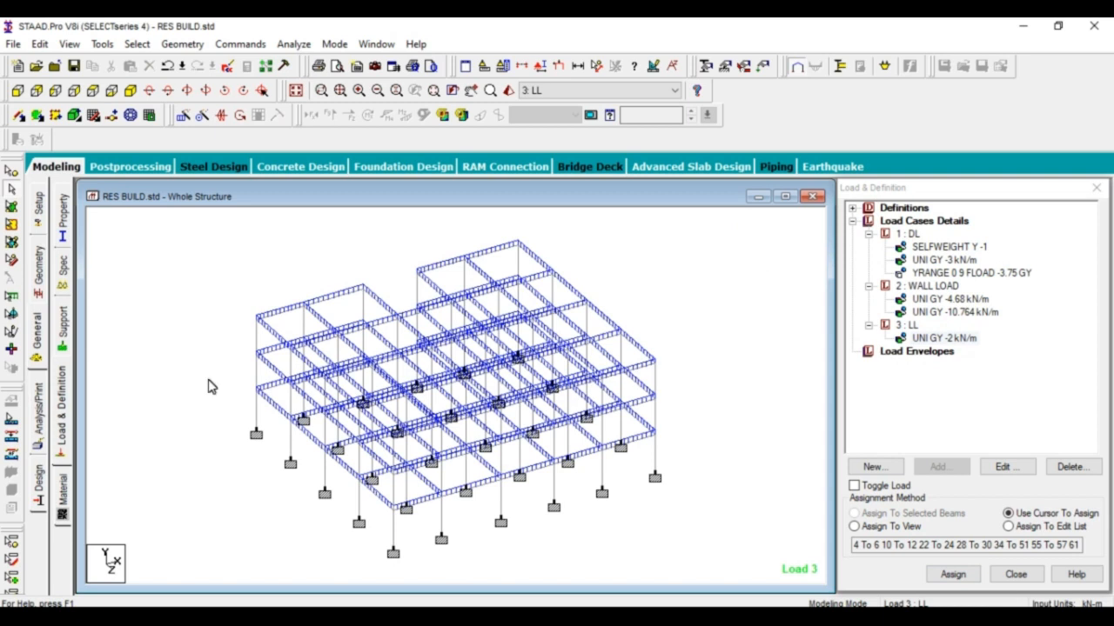
# Step: Add a Perform Analysis command with the All print option
pyautogui.click(41, 398)
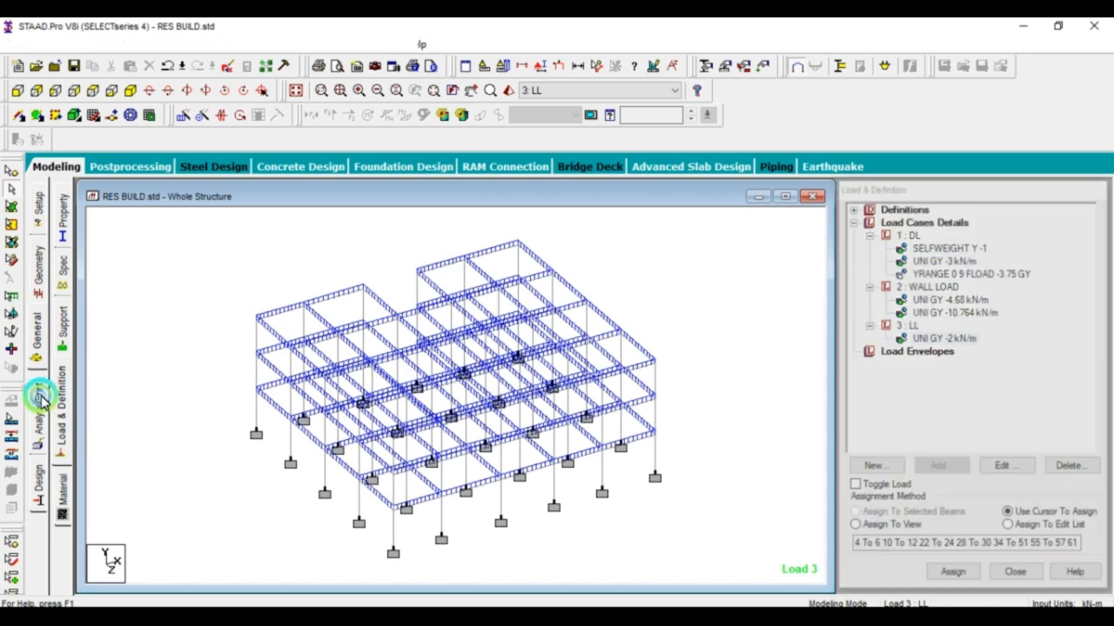
pyautogui.click(480, 372)
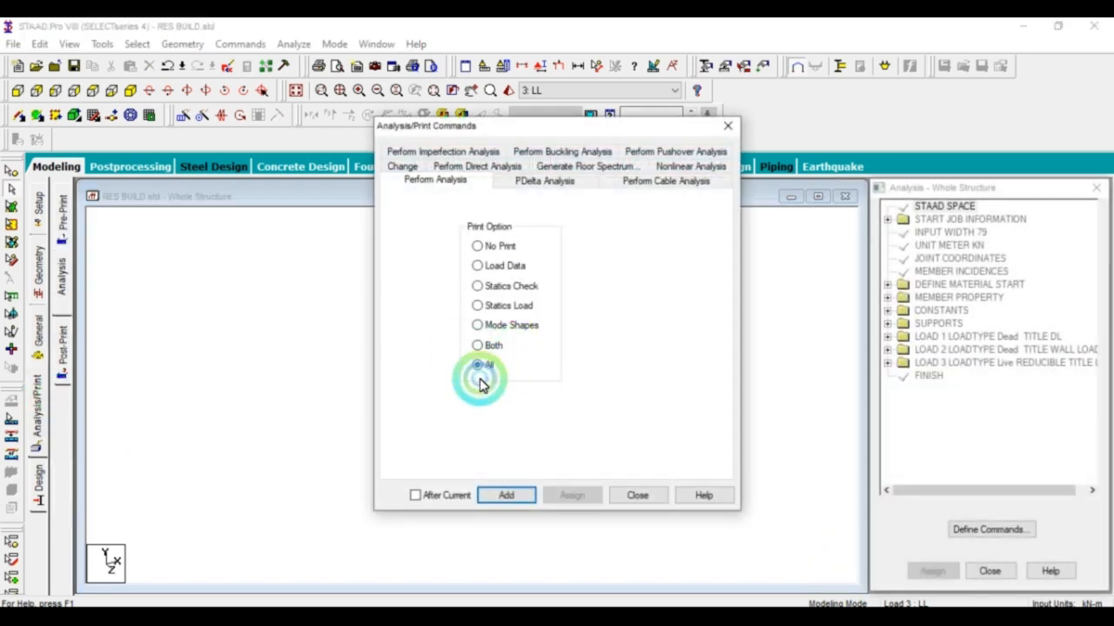
pyautogui.click(506, 495)
pyautogui.click(635, 495)
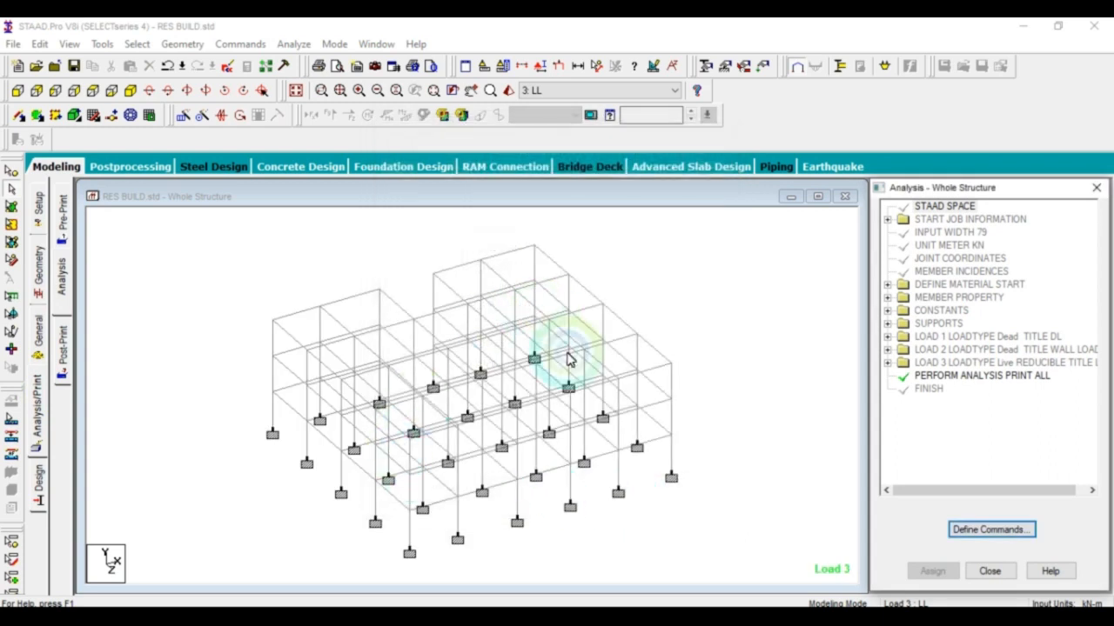
# Step: Run the analysis, saving the modified structure first
pyautogui.click(293, 43)
pyautogui.click(304, 66)
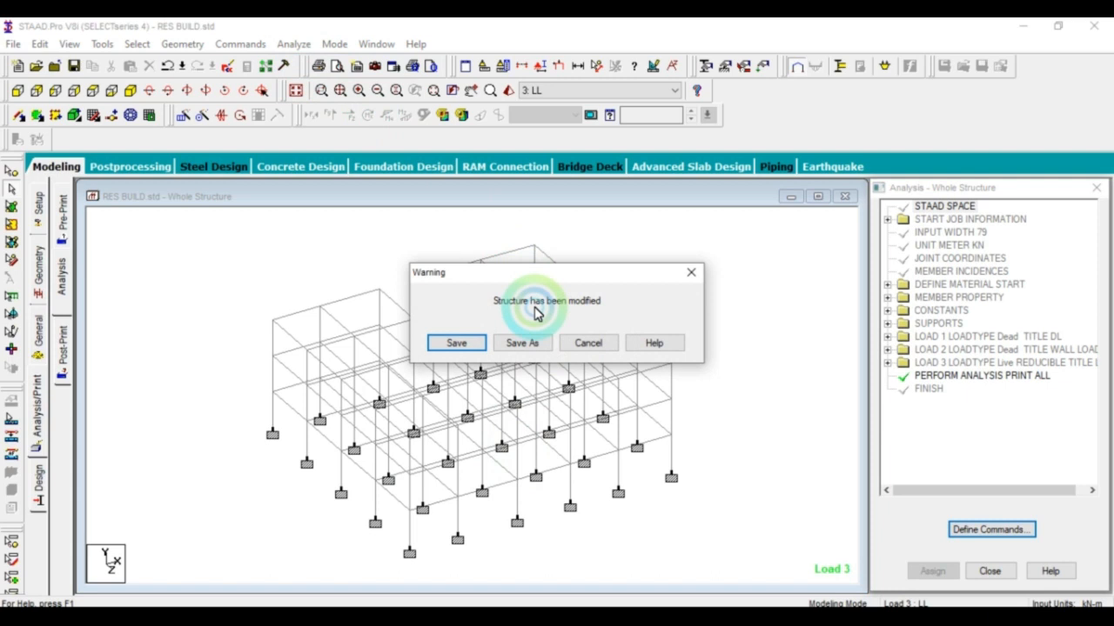
pyautogui.click(457, 345)
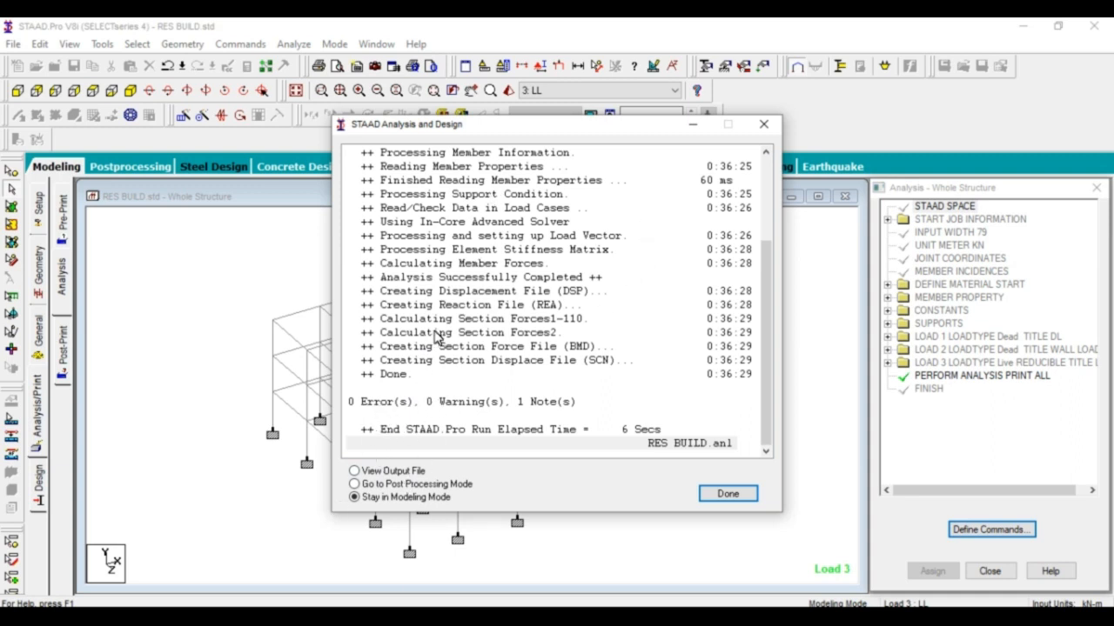
# Step: Open the analysis output file and examine the total applied load and total reaction load results for load case 1
pyautogui.click(402, 472)
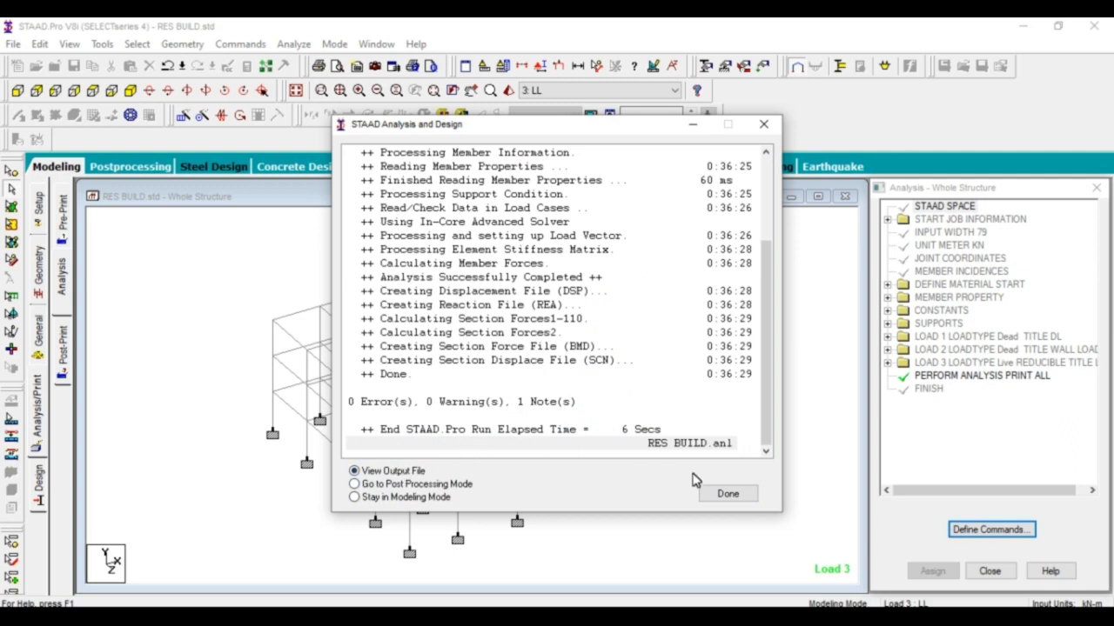
pyautogui.click(724, 494)
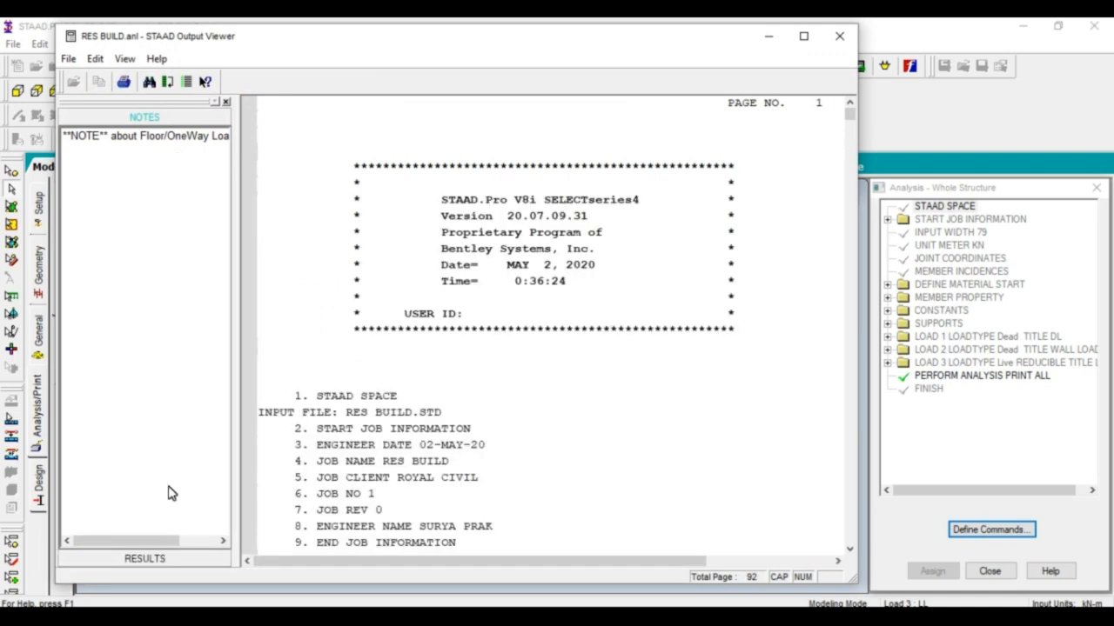
pyautogui.click(149, 557)
pyautogui.click(153, 154)
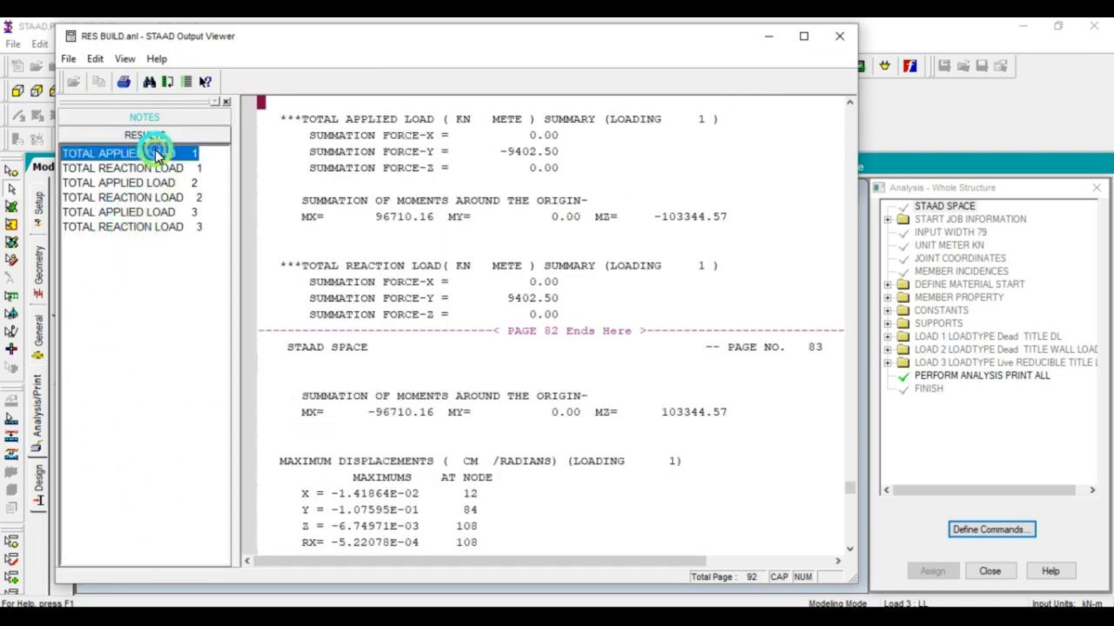
pyautogui.click(156, 171)
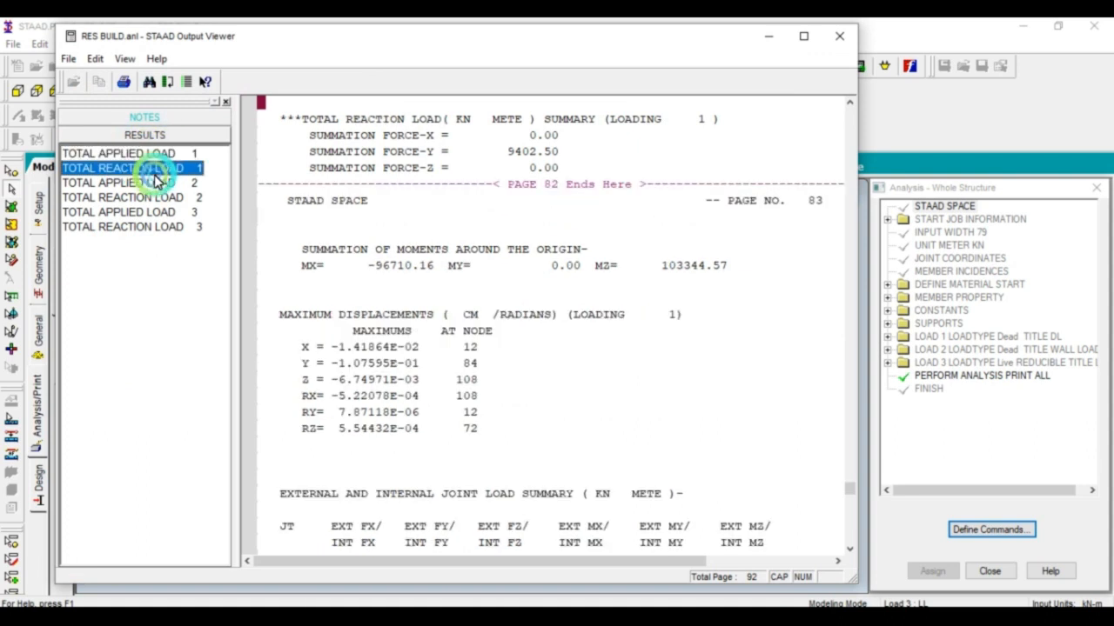
# Step: Examine the total applied load and total reaction load results for load cases 2 and 3, and close the output file
pyautogui.click(150, 184)
pyautogui.click(151, 200)
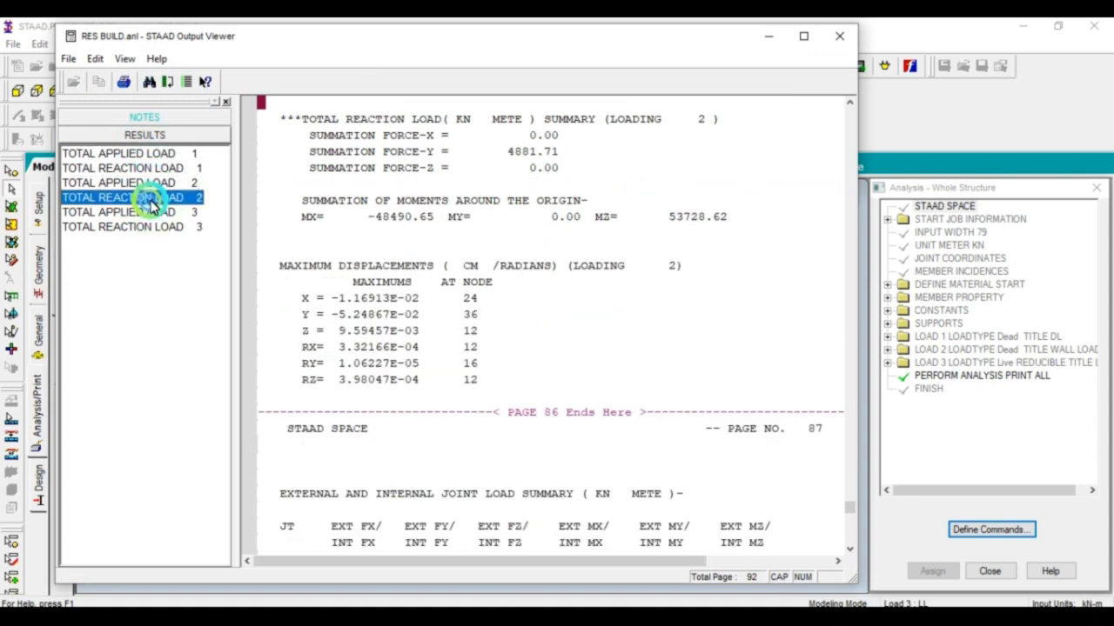
pyautogui.click(157, 215)
pyautogui.click(159, 227)
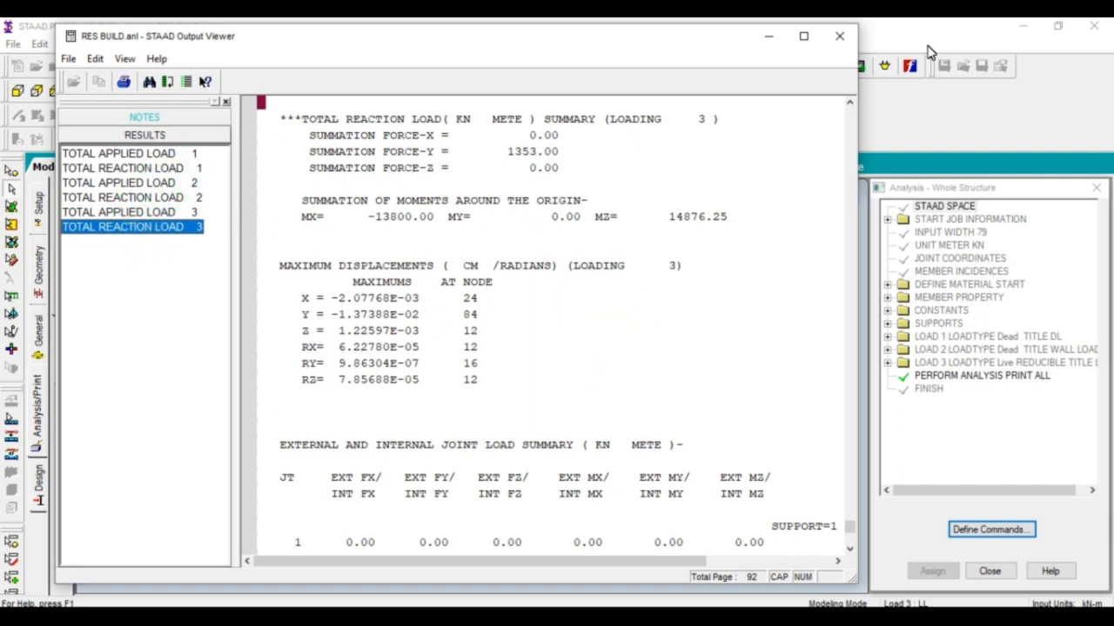
pyautogui.click(840, 36)
pyautogui.click(303, 289)
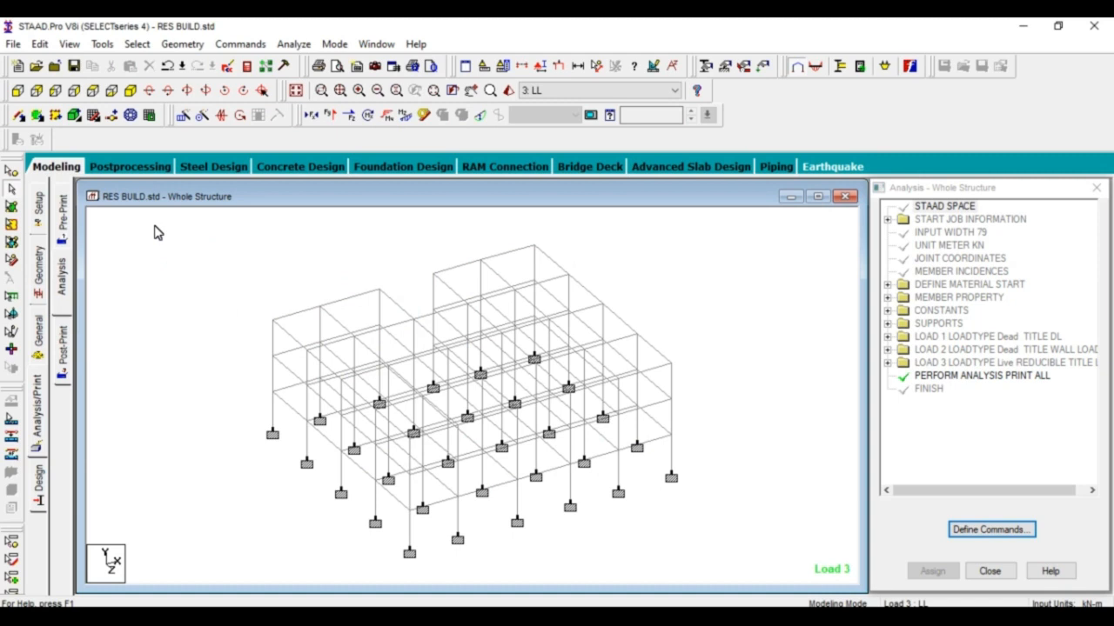
# Step: Switch to postprocessing with load cases 1 DL, 2 WALL LOAD and 3 LL selected, and animate the structure's deflection
pyautogui.click(154, 166)
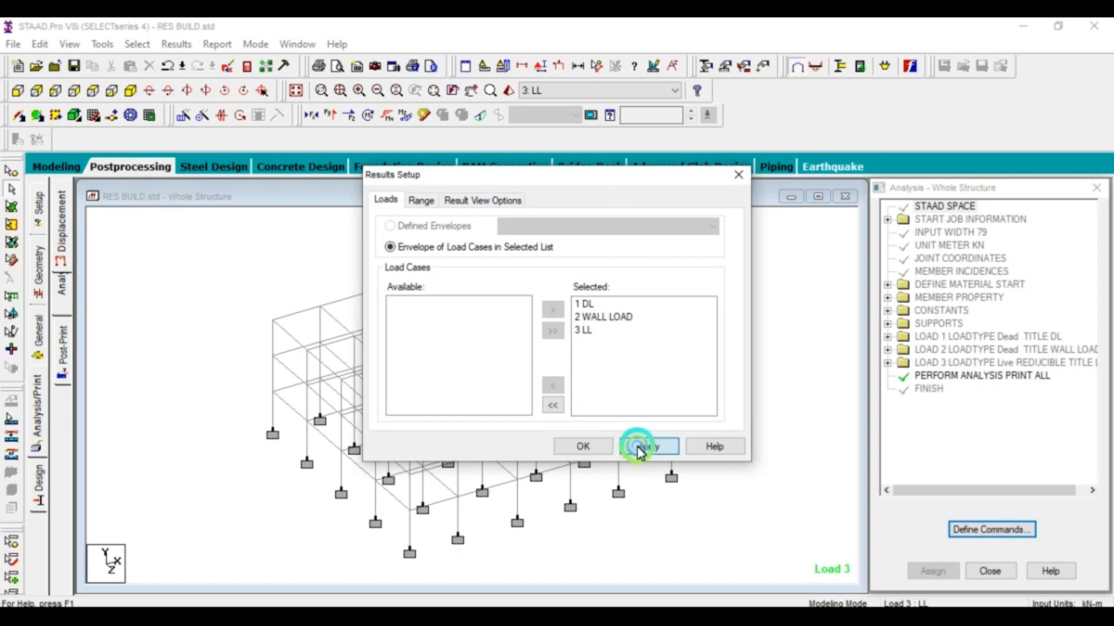
pyautogui.click(597, 448)
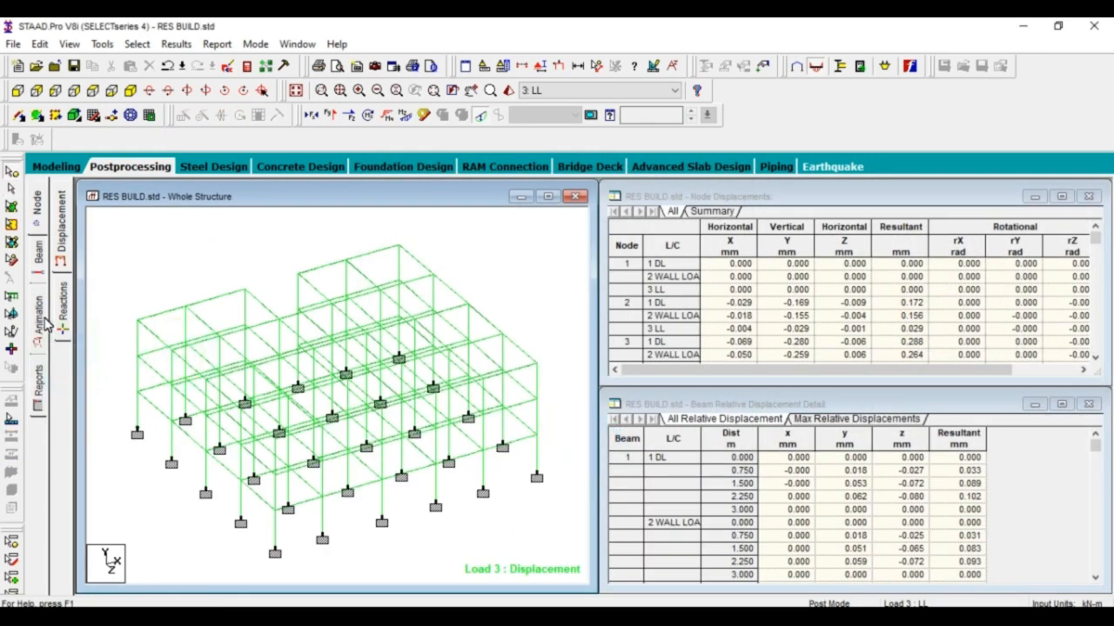
pyautogui.click(42, 315)
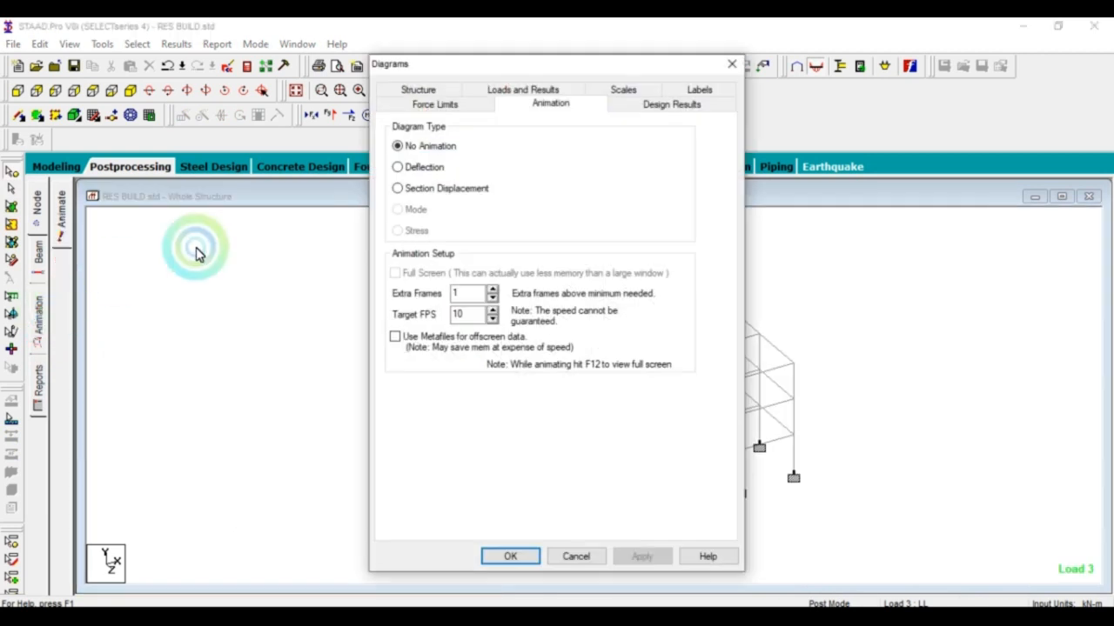
pyautogui.click(406, 168)
pyautogui.click(641, 557)
pyautogui.click(509, 556)
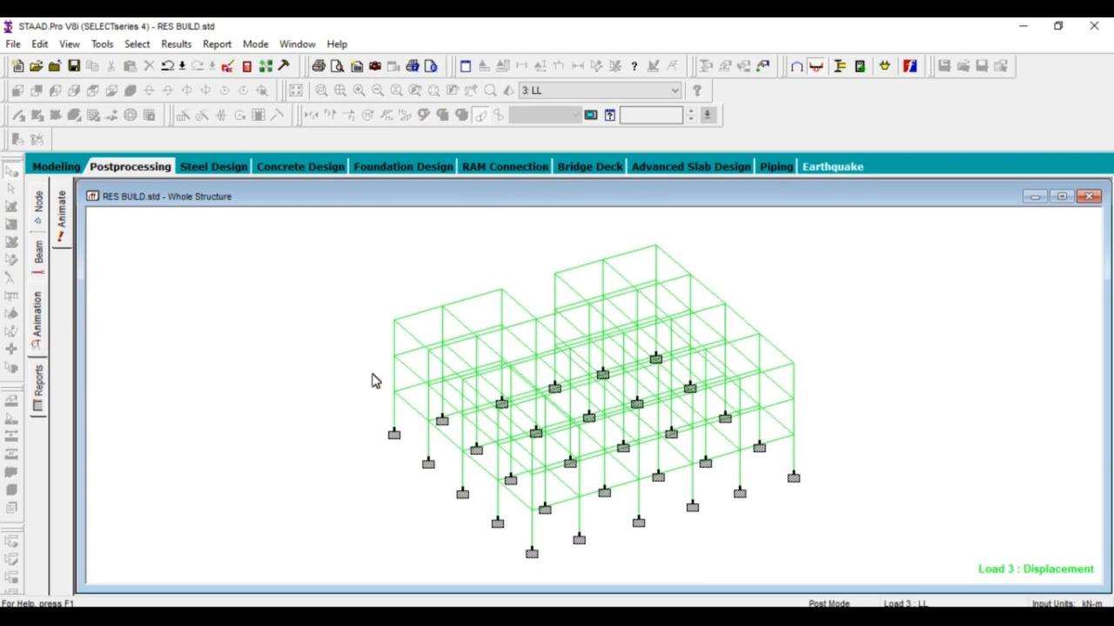
# Step: Return to modeling mode and display the Shear Y diagram on the whole structure
pyautogui.click(54, 166)
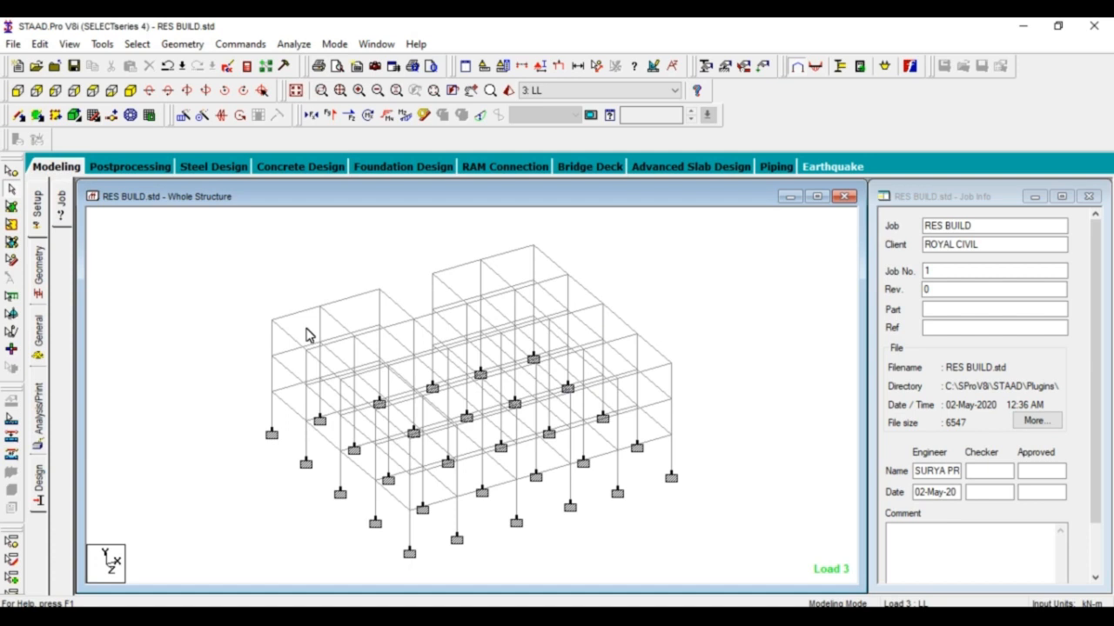
pyautogui.click(331, 116)
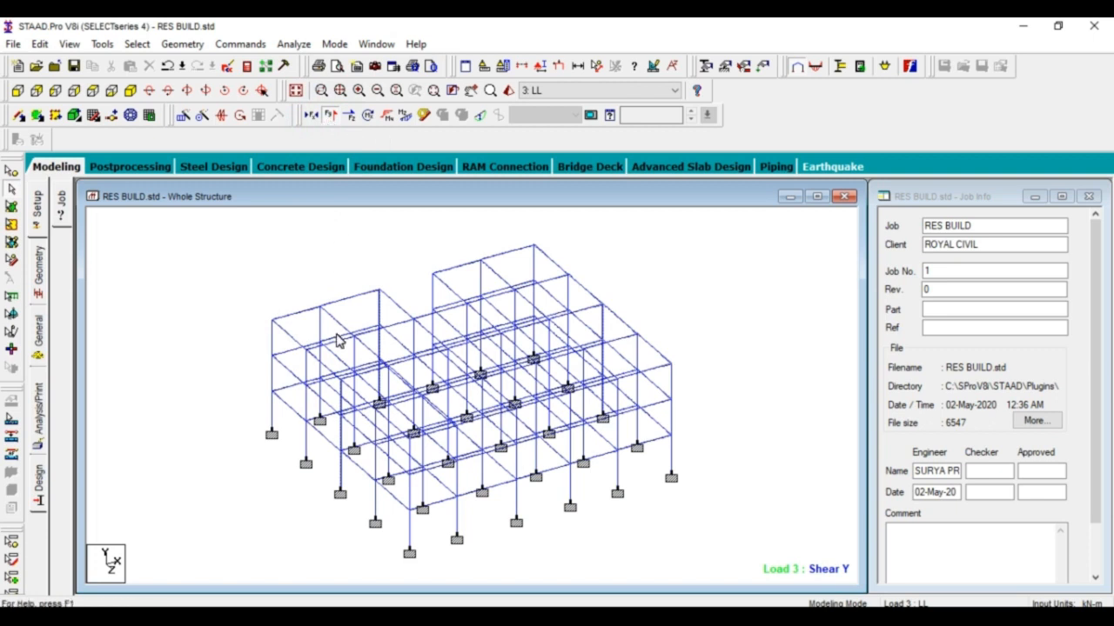
pyautogui.scroll(2, 301, 360)
pyautogui.scroll(-2, 270, 315)
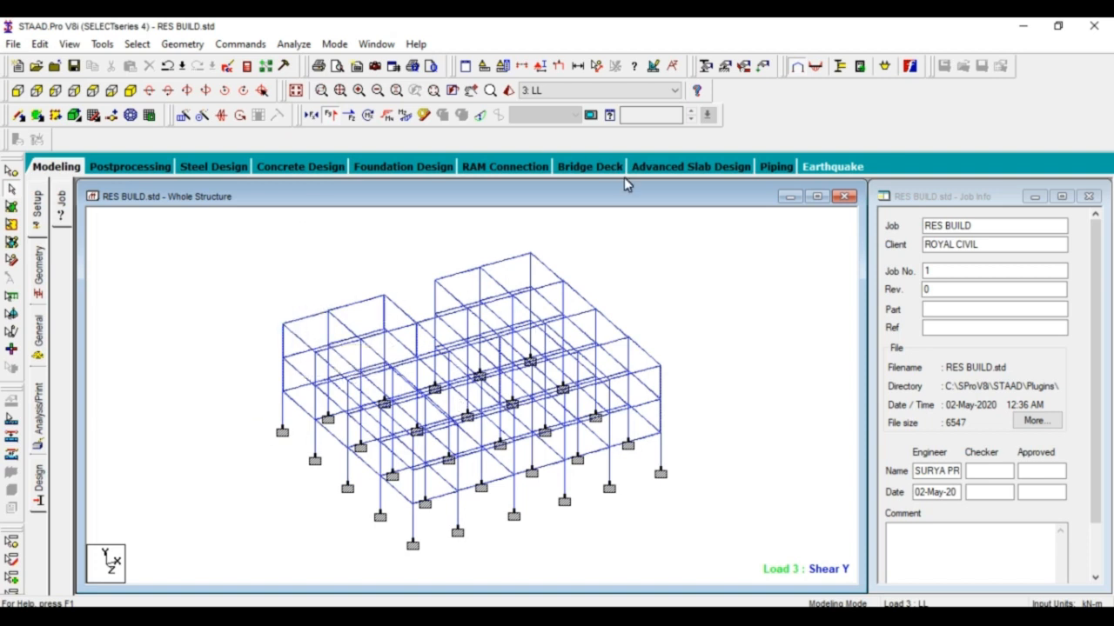
# Step: Set the Shear Y result scale to 5 kN per m, with scale changes applied immediately
pyautogui.click(653, 70)
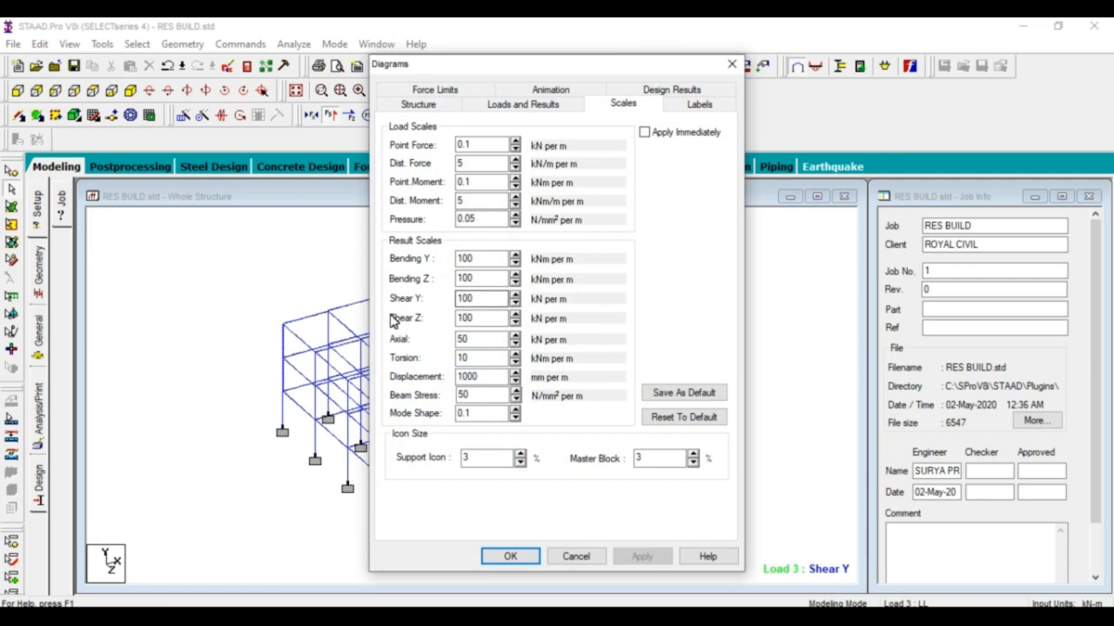
pyautogui.moveTo(462, 69); pyautogui.dragTo(568, 34)
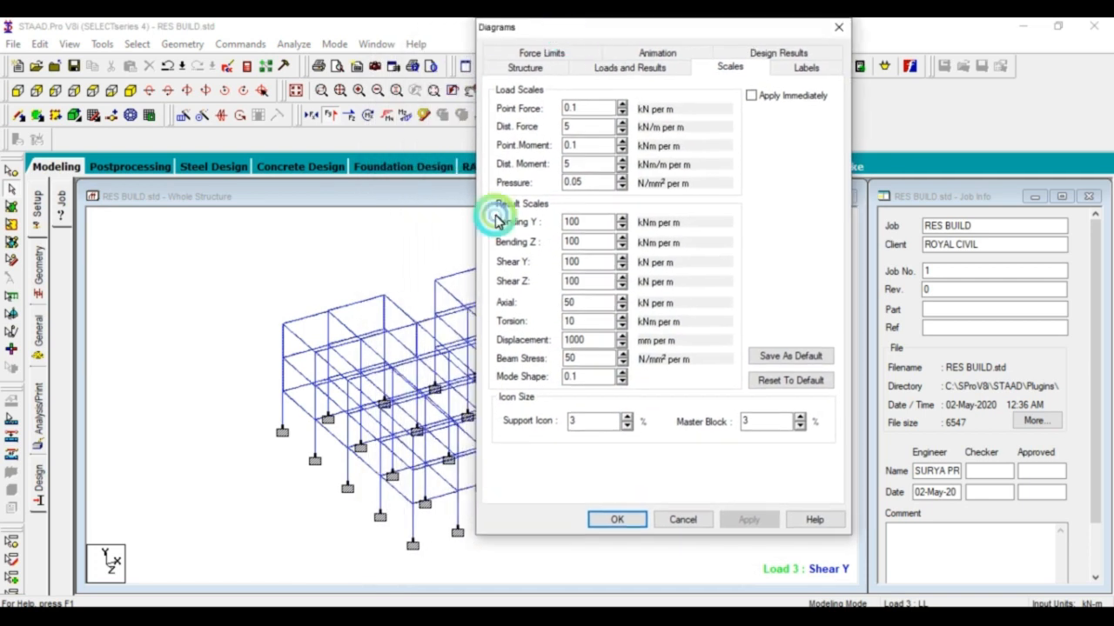
pyautogui.click(622, 266)
pyautogui.click(622, 266)
pyautogui.click(622, 267)
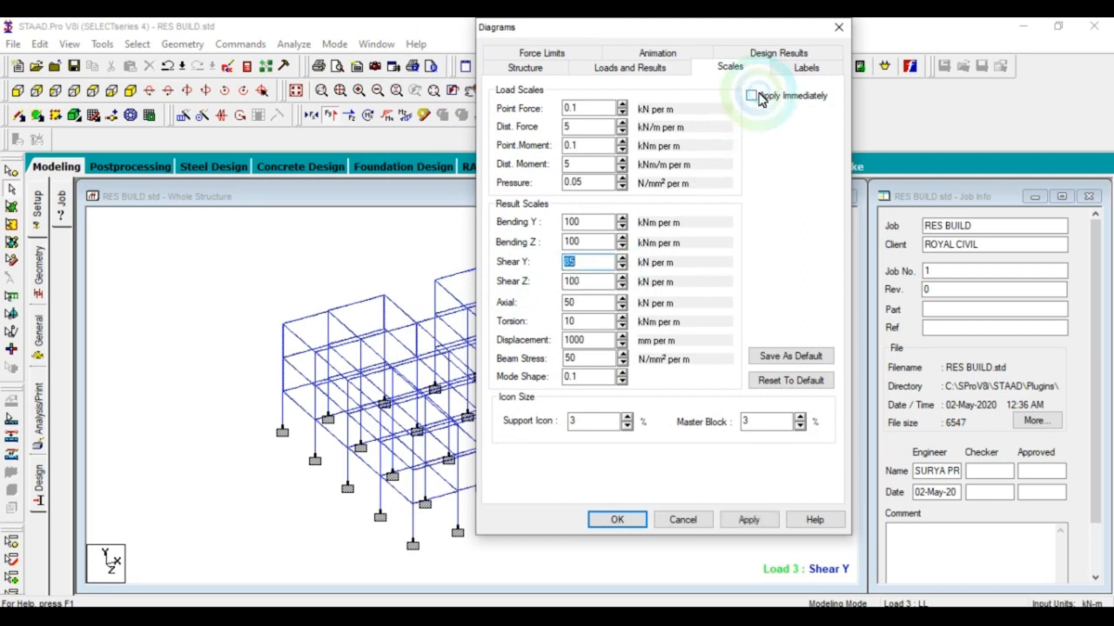
pyautogui.click(769, 100)
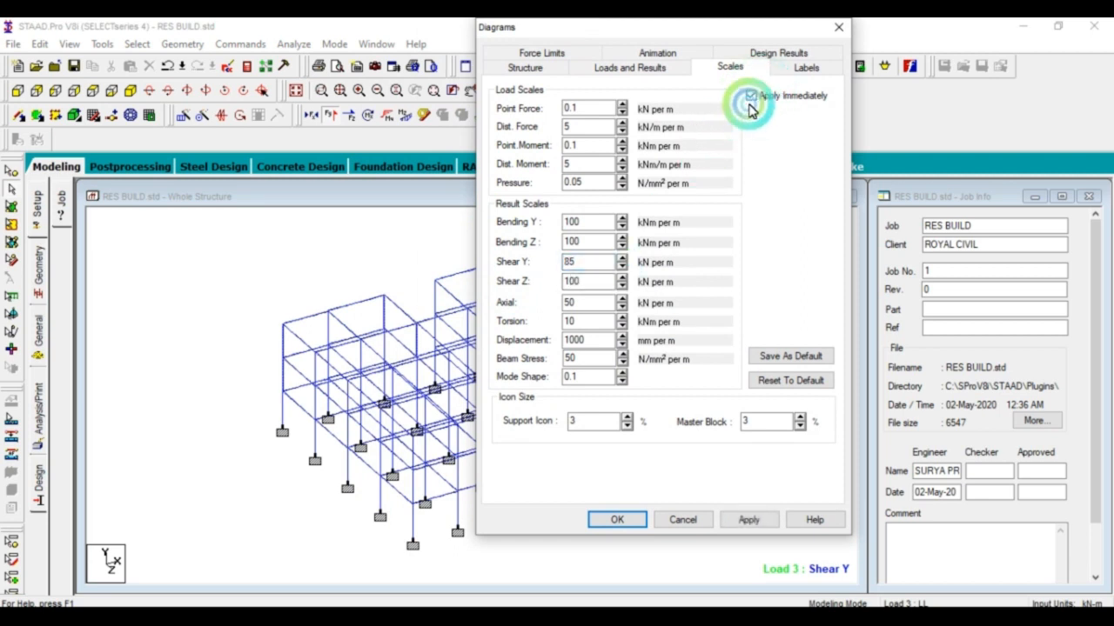
pyautogui.click(622, 266)
pyautogui.click(622, 267)
pyautogui.click(623, 267)
pyautogui.click(622, 266)
pyautogui.click(622, 266)
pyautogui.click(622, 266)
pyautogui.click(623, 267)
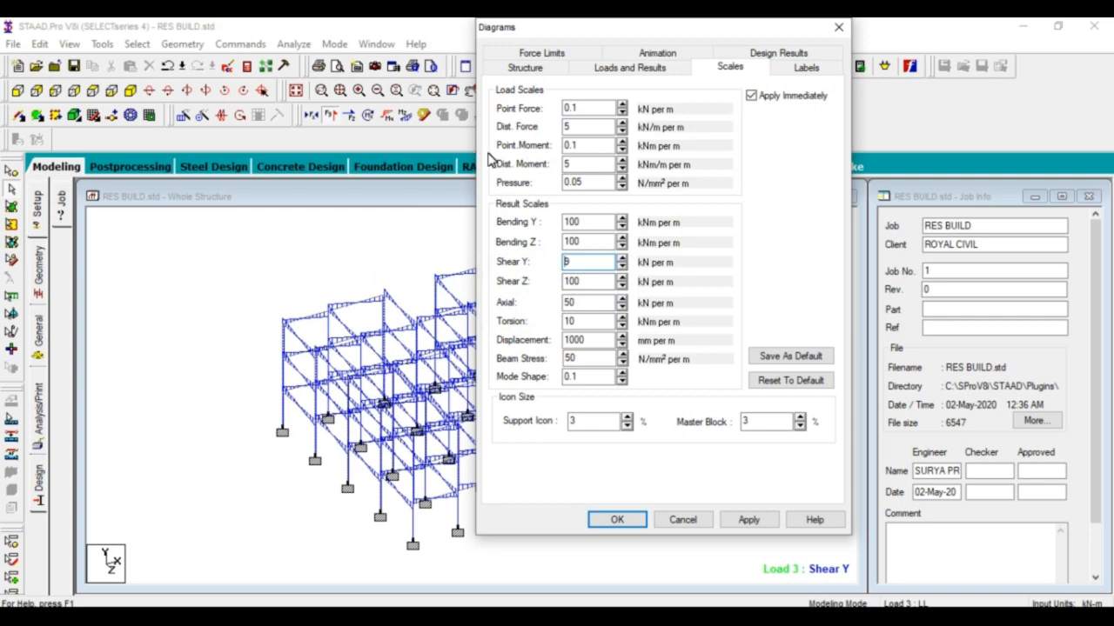
pyautogui.click(622, 266)
pyautogui.click(623, 266)
pyautogui.click(622, 266)
pyautogui.click(622, 266)
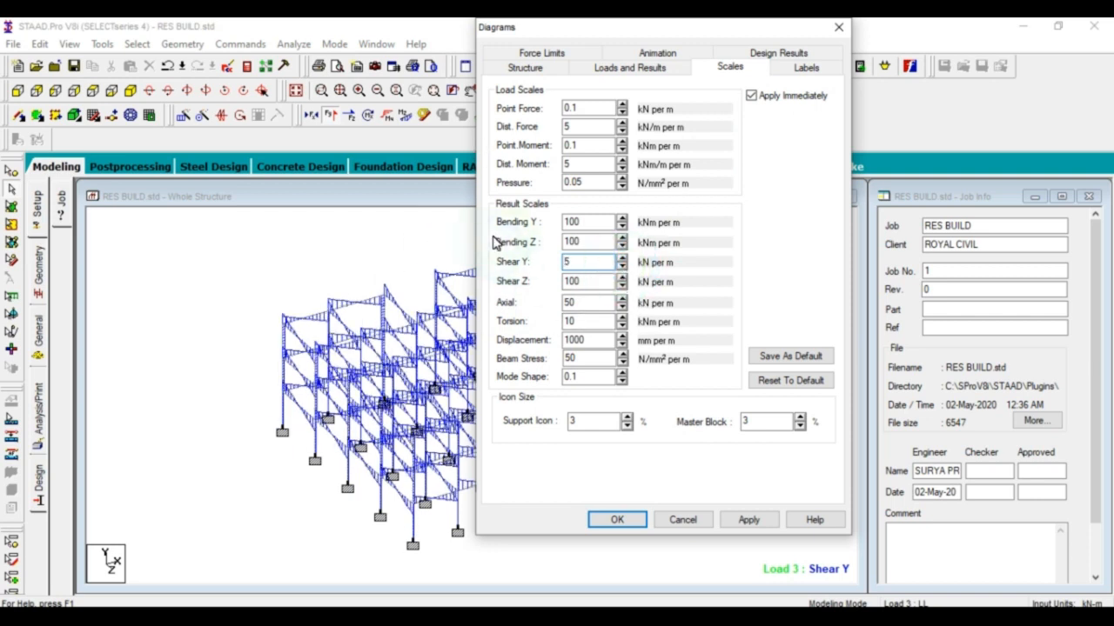
pyautogui.moveTo(636, 35); pyautogui.dragTo(739, 35)
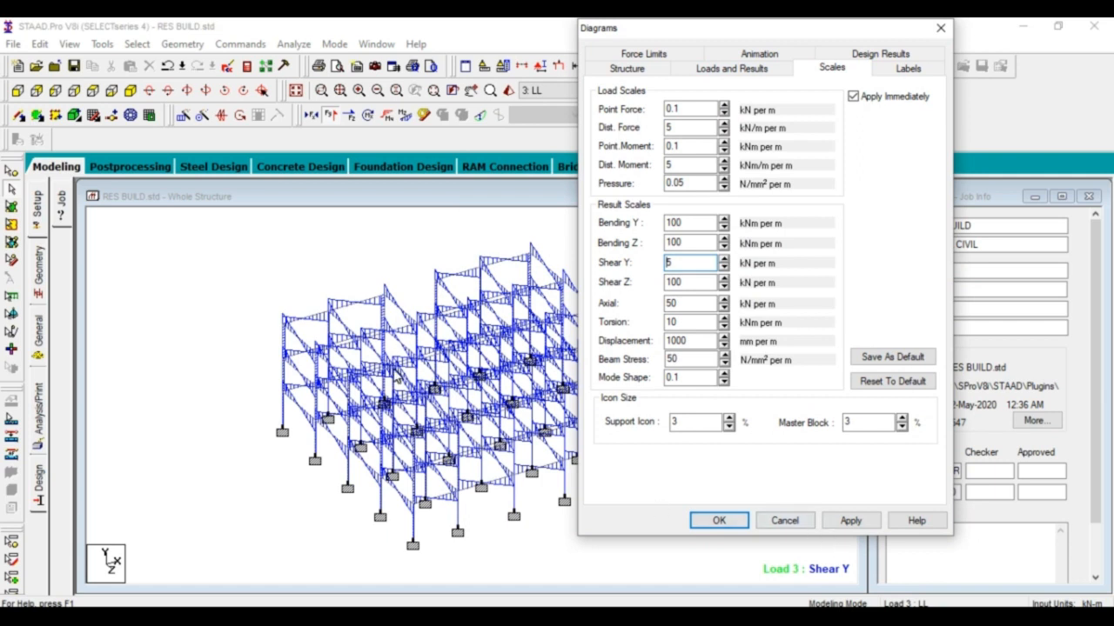
pyautogui.click(718, 522)
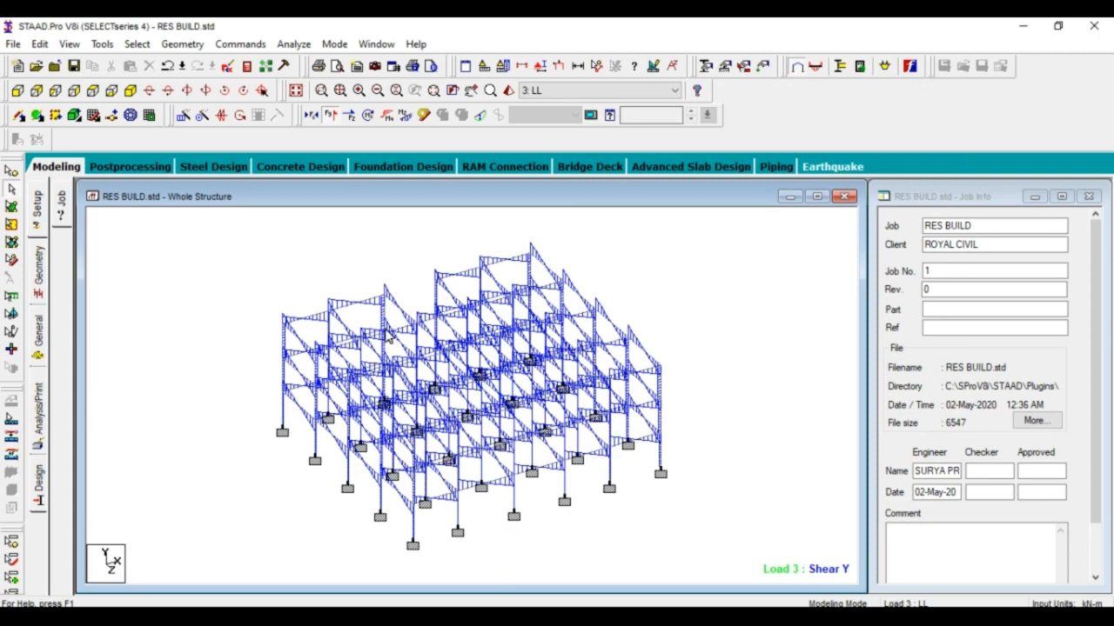
# Step: Hide the Shear Y diagram and display the Bending Z diagram on the whole structure
pyautogui.click(330, 115)
pyautogui.click(524, 251)
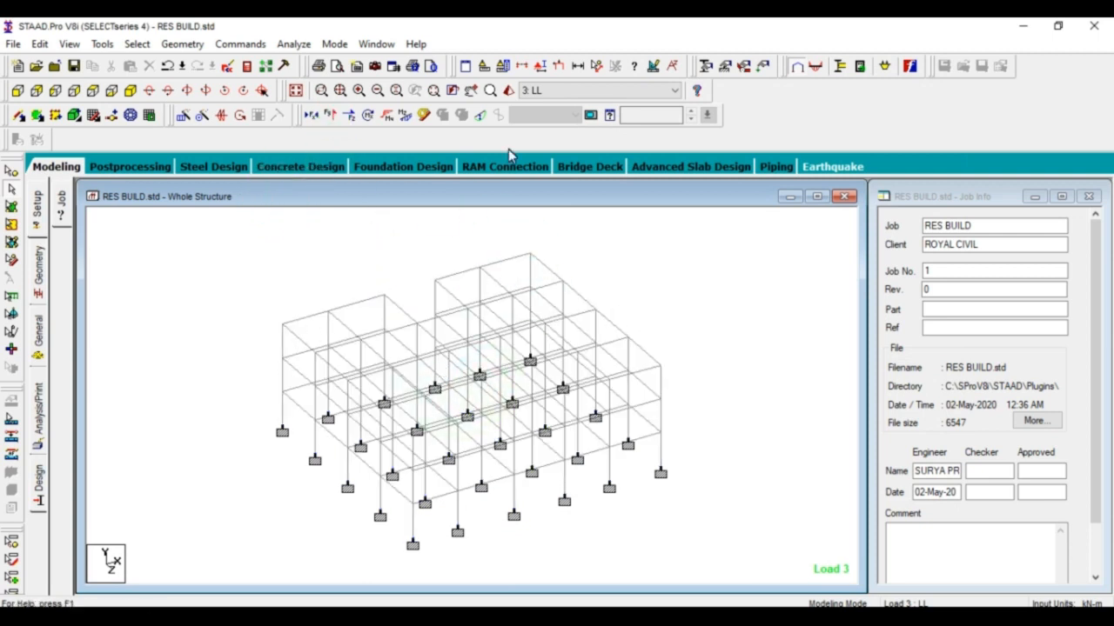
pyautogui.click(405, 115)
pyautogui.click(435, 298)
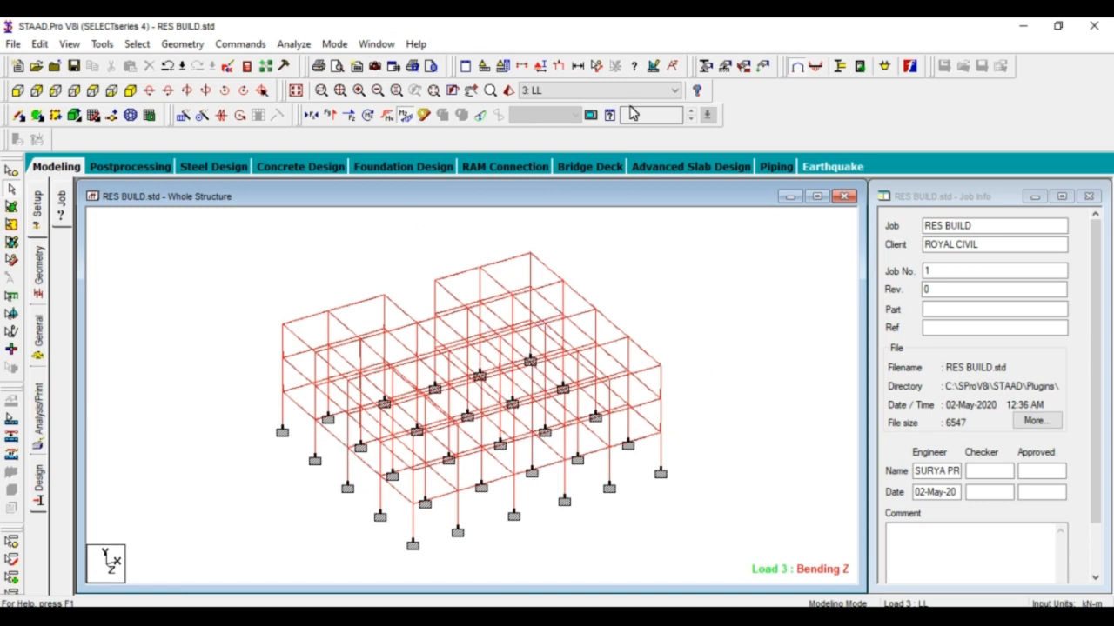
# Step: Set the Bending Z result scale to 3 kNm per m, with scale changes applied immediately
pyautogui.click(652, 66)
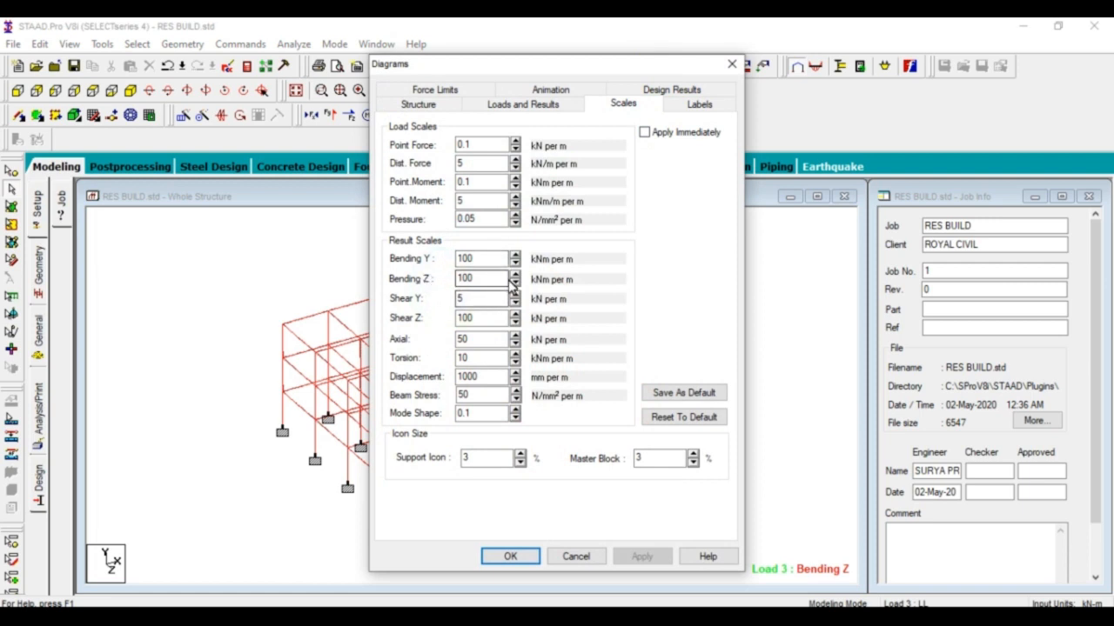
pyautogui.click(657, 141)
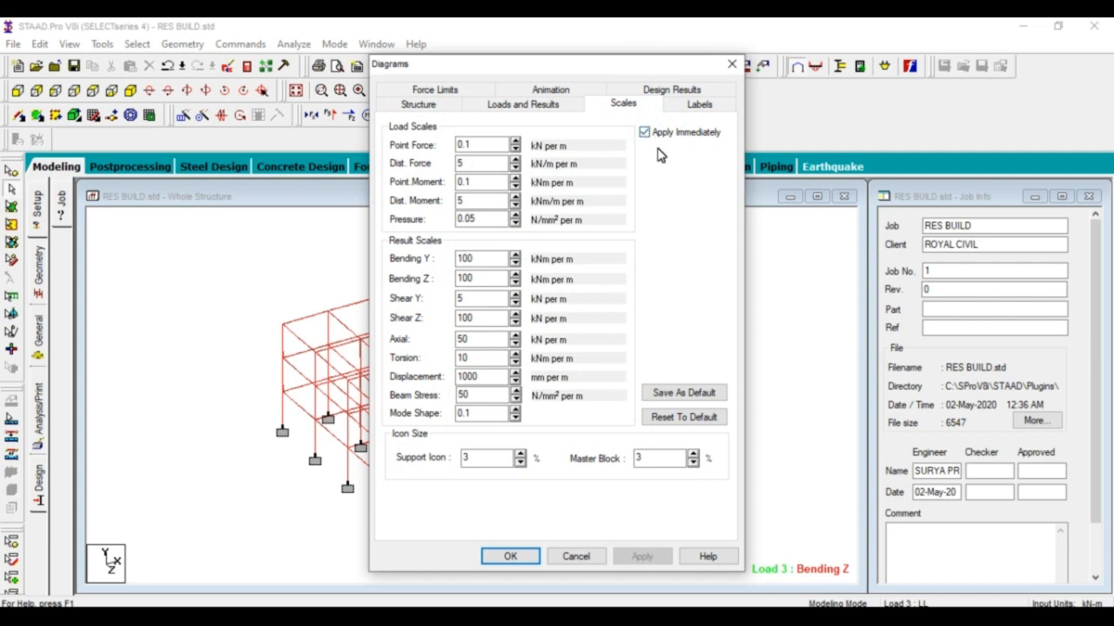
pyautogui.click(515, 275)
pyautogui.click(514, 285)
pyautogui.click(514, 285)
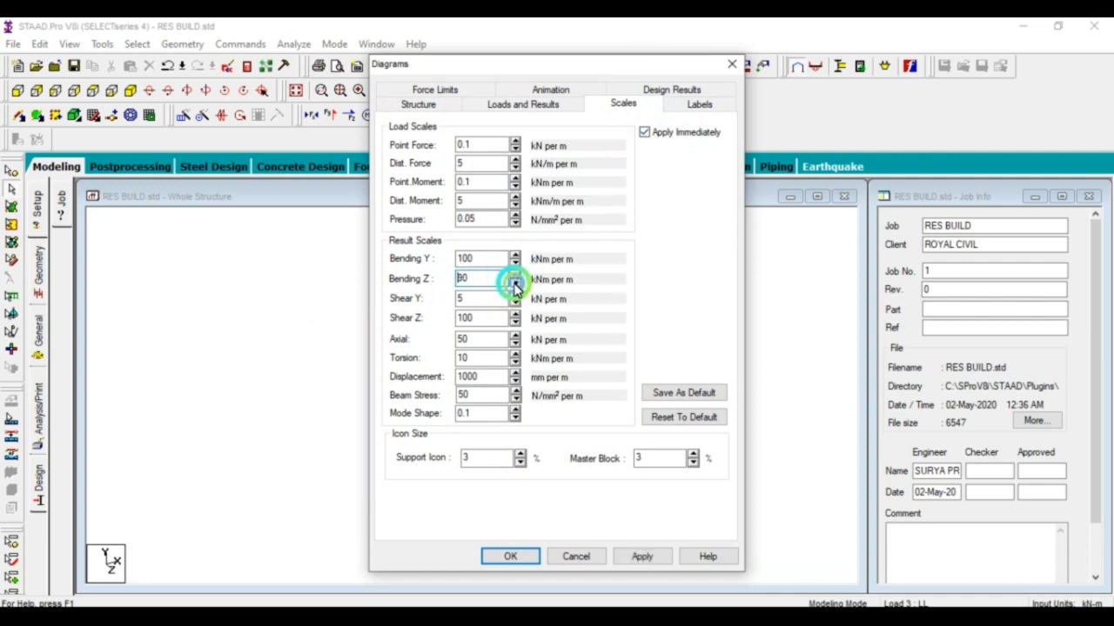
pyautogui.click(514, 285)
pyautogui.click(514, 285)
pyautogui.click(514, 286)
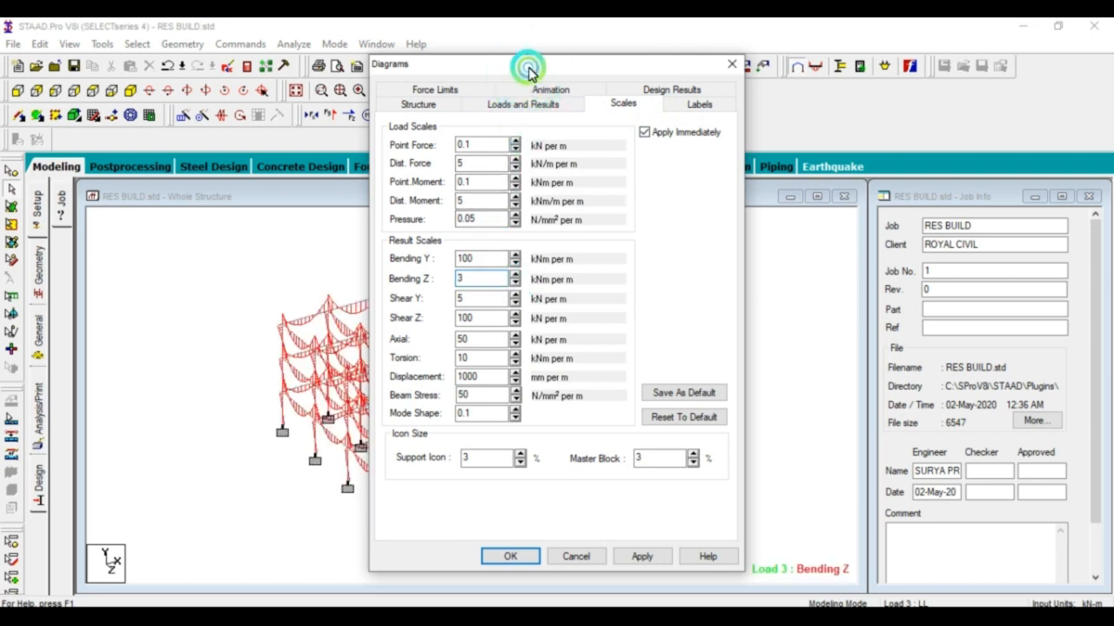
pyautogui.moveTo(527, 67); pyautogui.dragTo(710, 72)
pyautogui.click(822, 561)
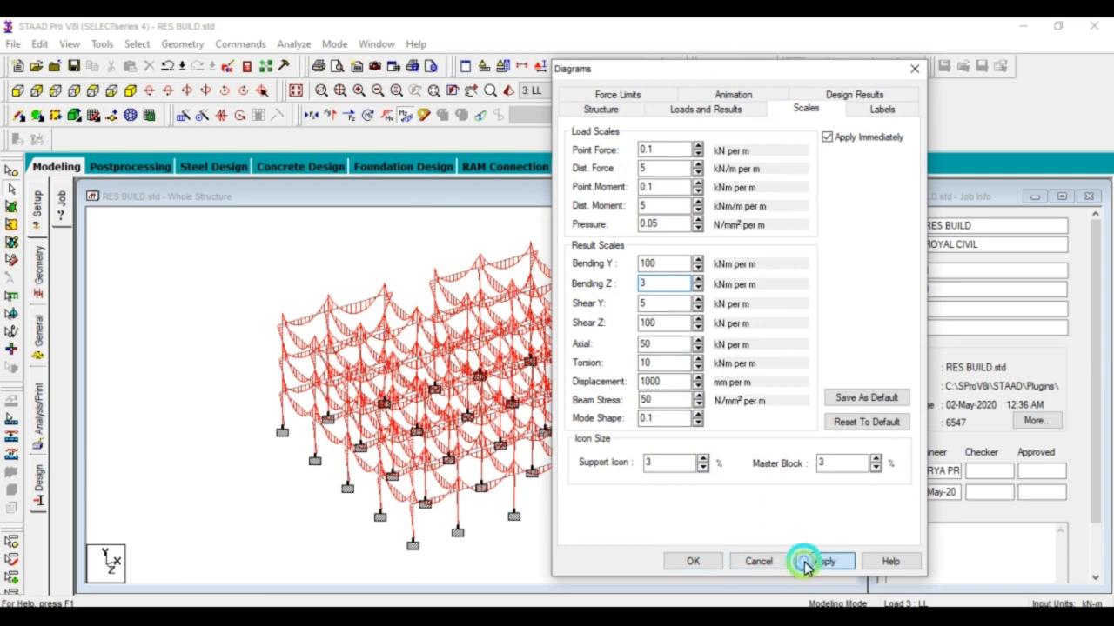
pyautogui.click(693, 561)
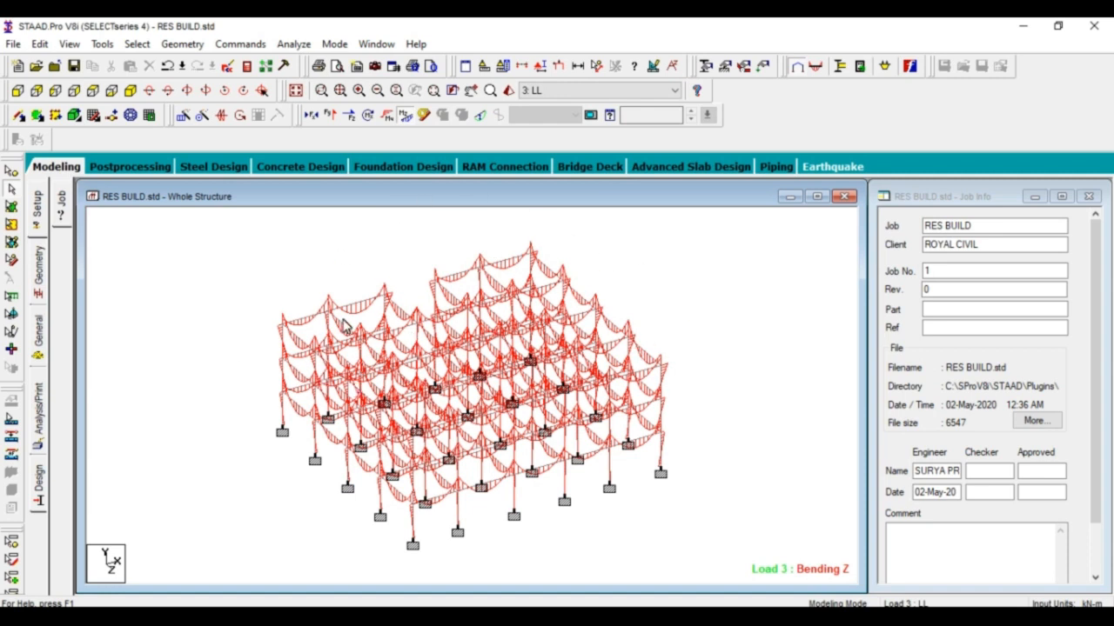
# Step: Replace the Bending Z diagram with the Torsion diagram and set the torsion scale to 0.4 kNm per m, applied immediately
pyautogui.click(387, 117)
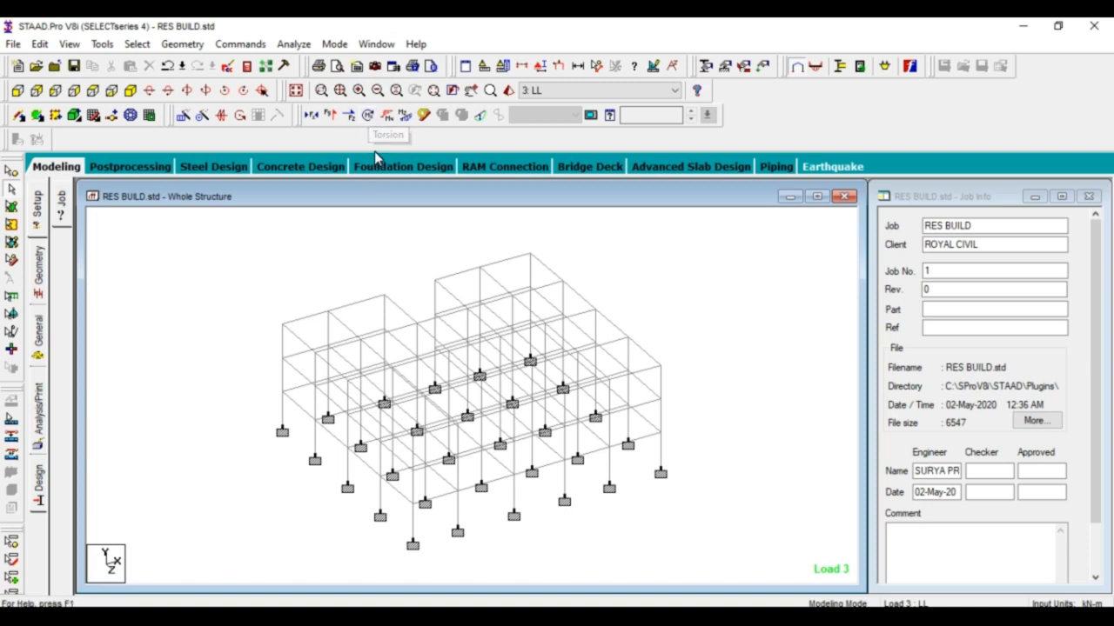
pyautogui.click(371, 118)
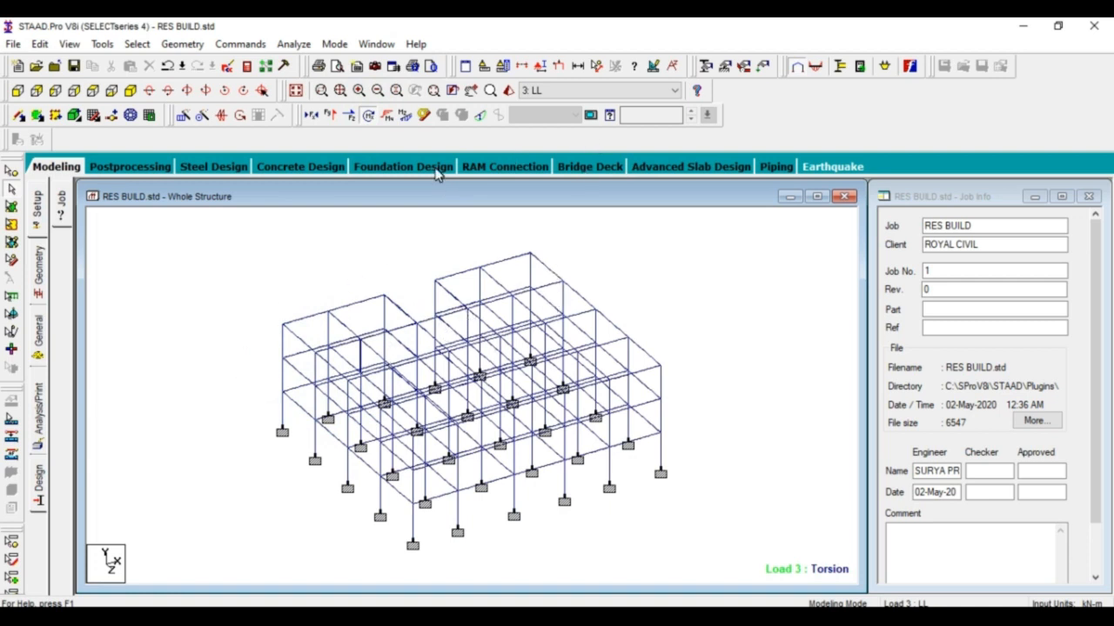
pyautogui.click(654, 73)
pyautogui.moveTo(591, 71); pyautogui.dragTo(707, 42)
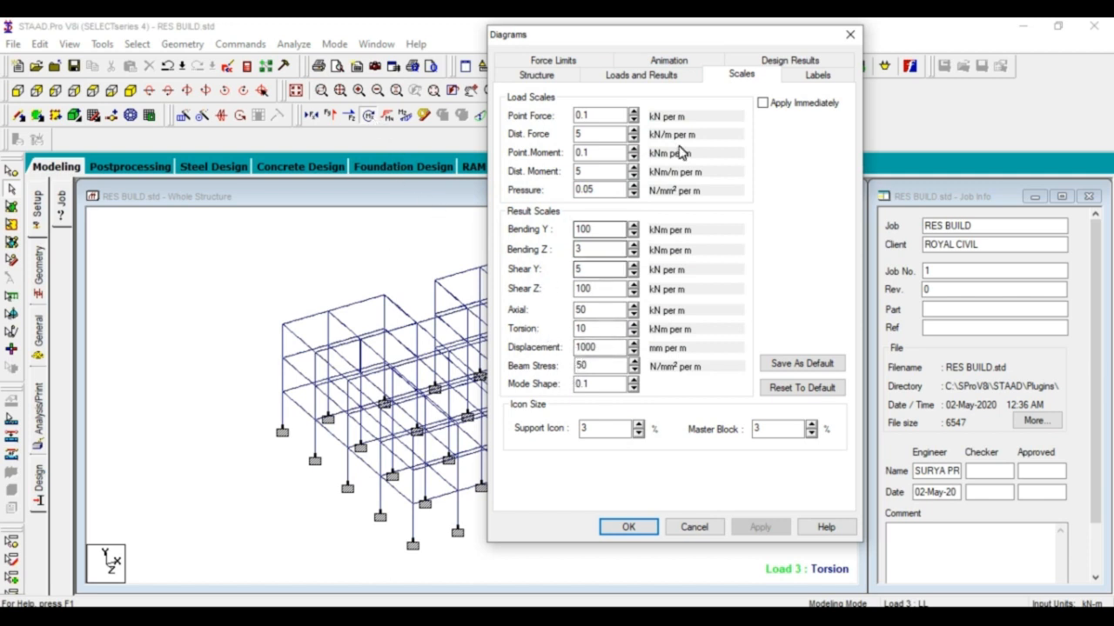
pyautogui.click(794, 105)
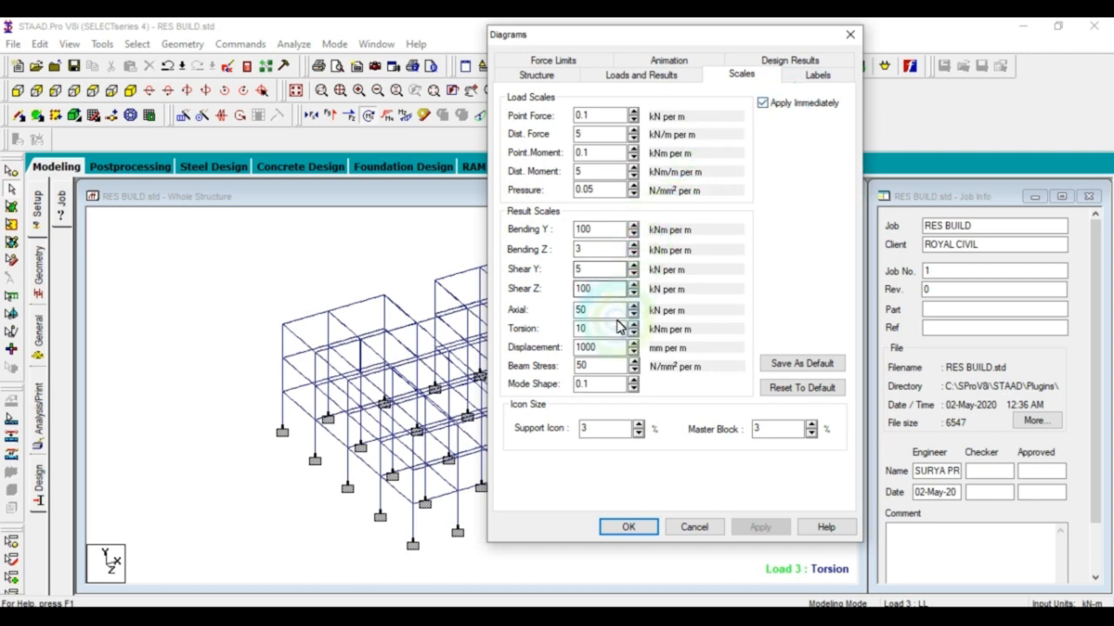
pyautogui.click(633, 333)
pyautogui.click(632, 334)
pyautogui.click(632, 334)
pyautogui.click(632, 334)
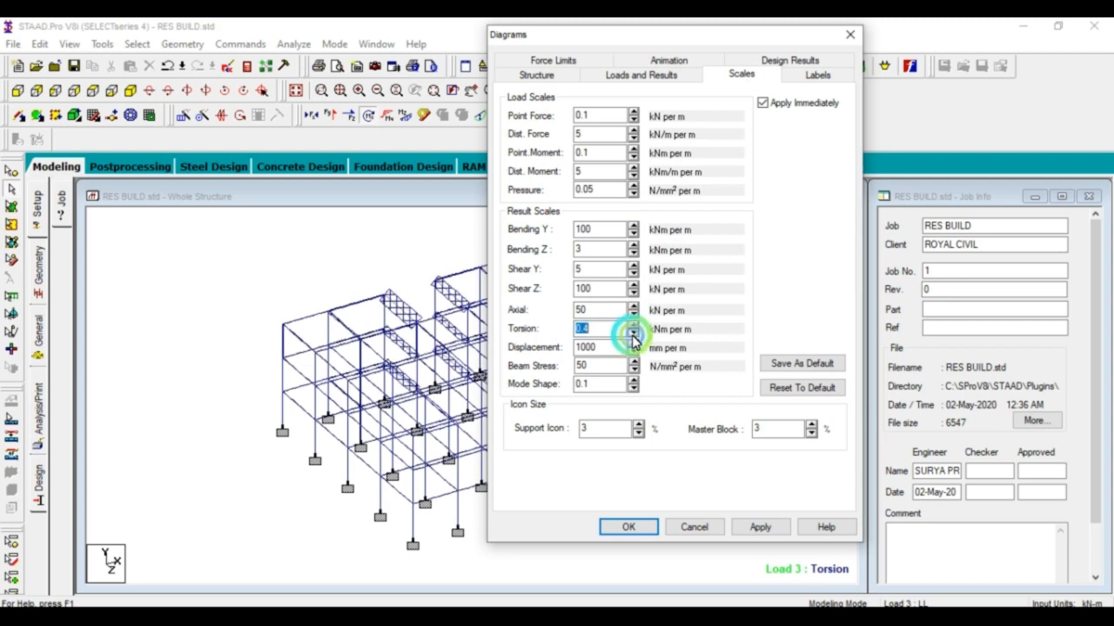
pyautogui.click(758, 526)
pyautogui.click(625, 526)
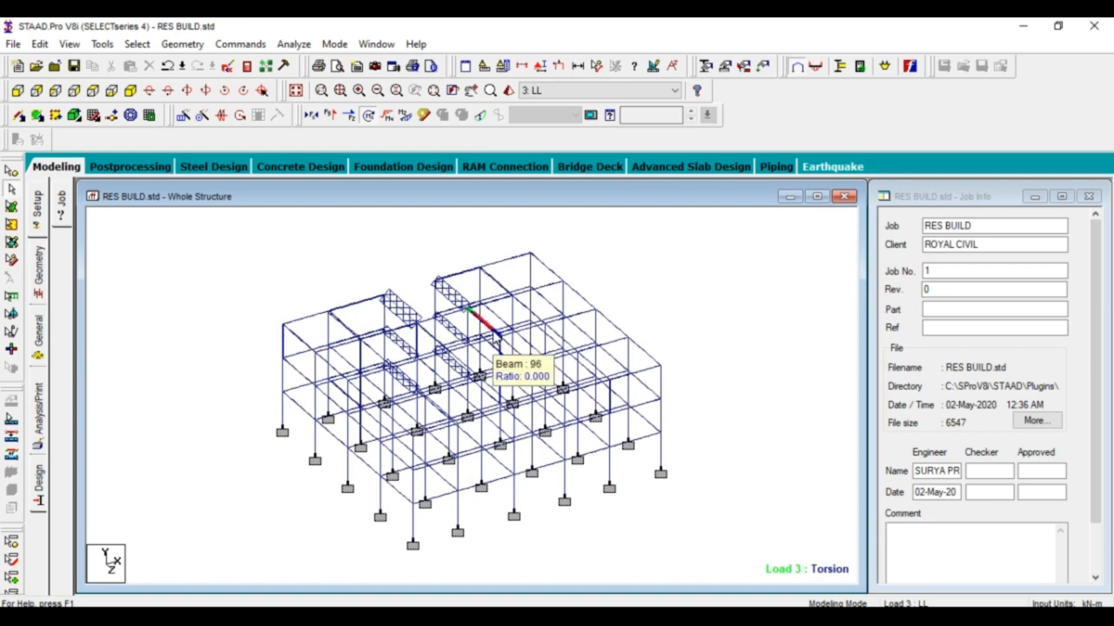
# Step: Switch to postprocessing and generate a report preview containing the Job Info item
pyautogui.click(138, 168)
pyautogui.click(42, 380)
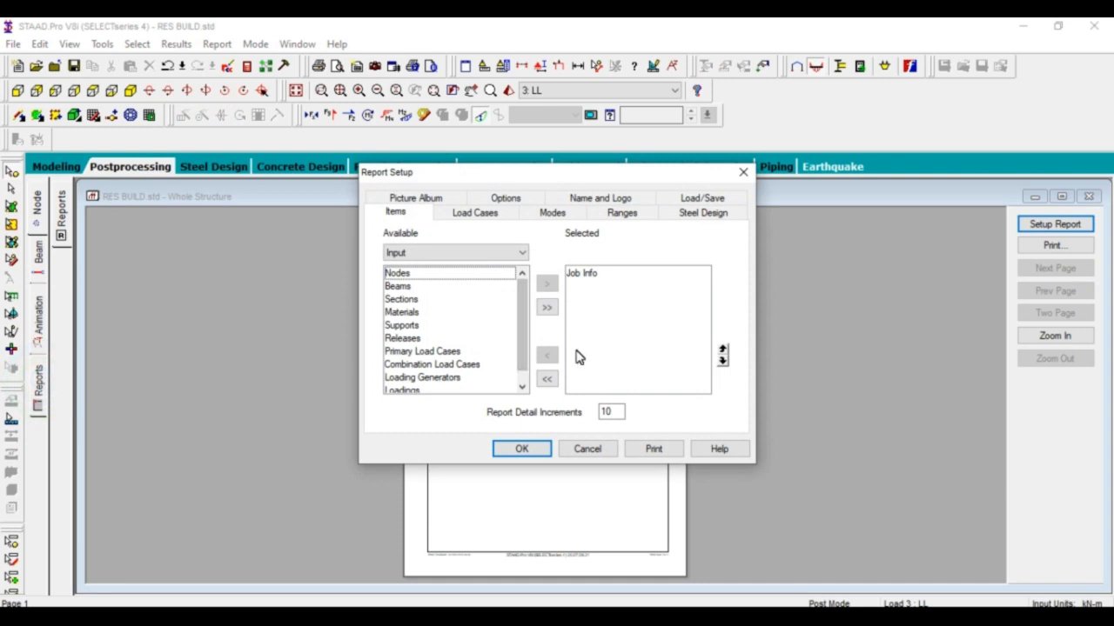
pyautogui.click(404, 275)
pyautogui.click(597, 289)
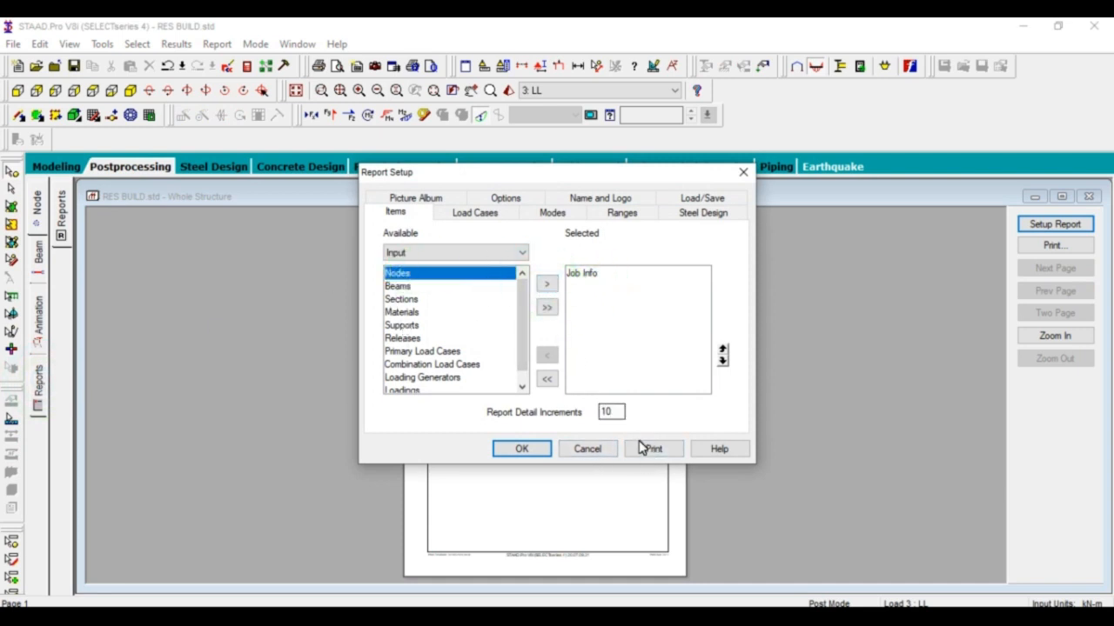
pyautogui.click(517, 448)
pyautogui.click(562, 336)
pyautogui.click(527, 306)
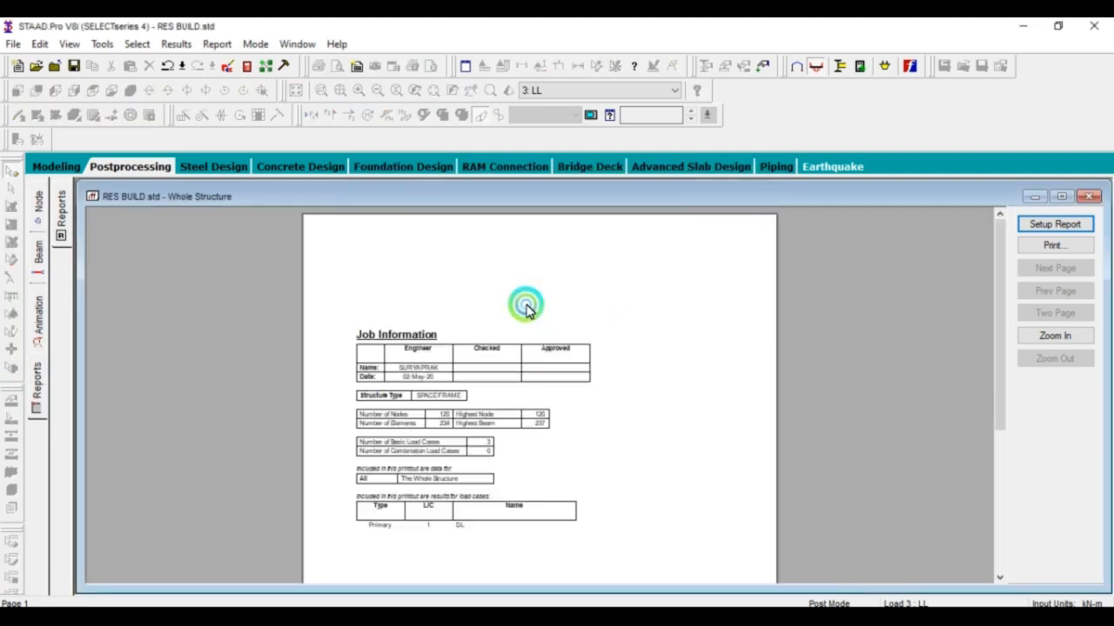
# Step: Check the Job Information report preview and print it as the PDF file RES BU on the Desktop
pyautogui.scroll(-6, 391, 429)
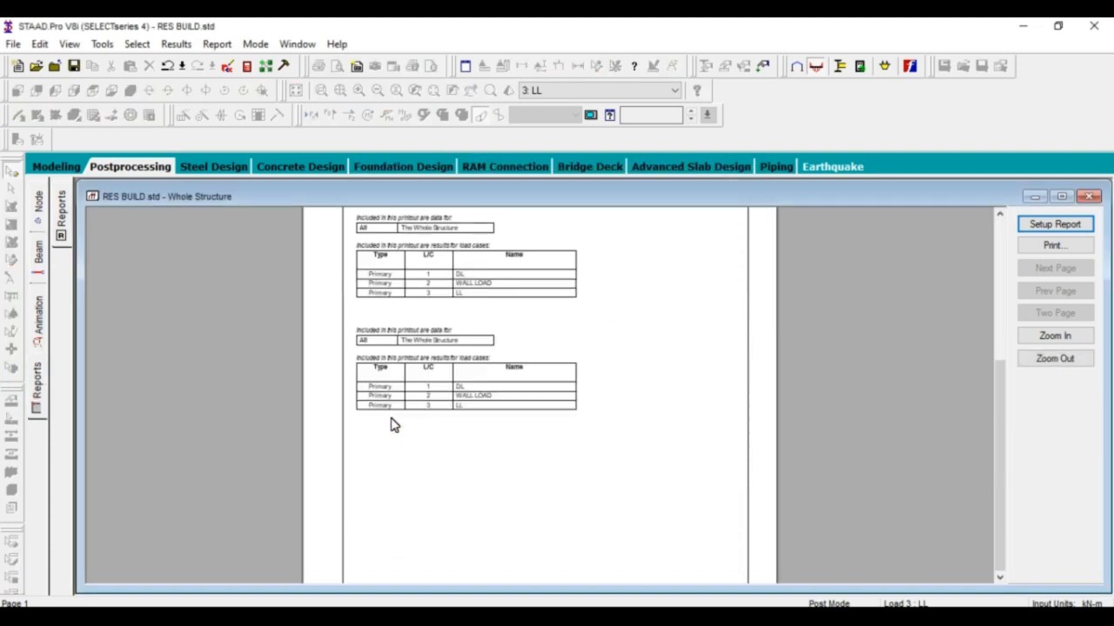
pyautogui.scroll(6, 391, 423)
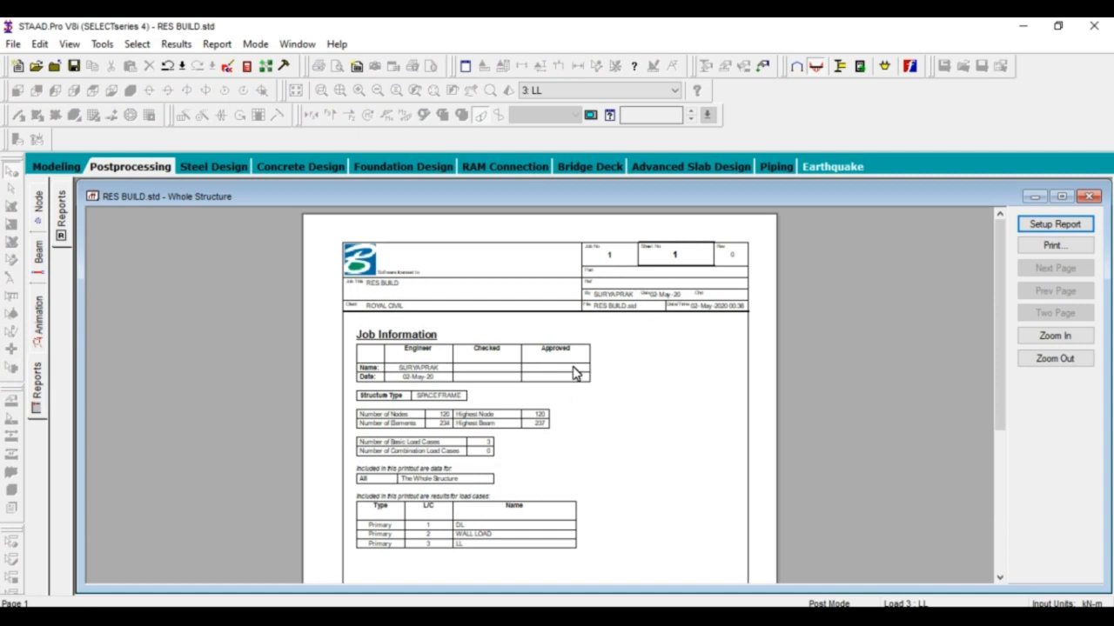
pyautogui.click(393, 323)
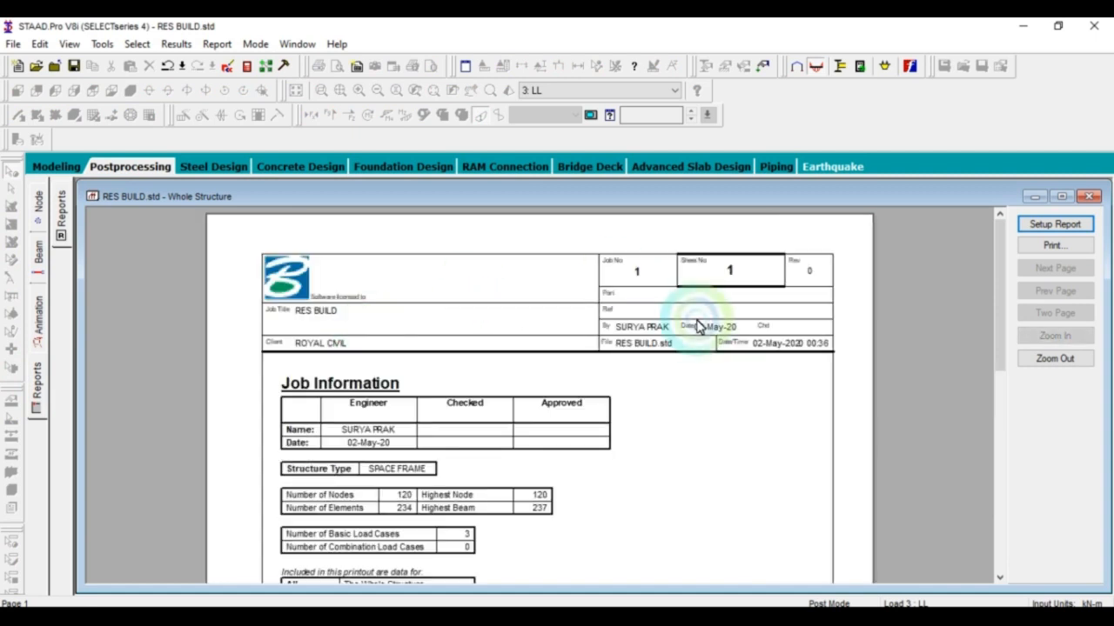
pyautogui.click(687, 329)
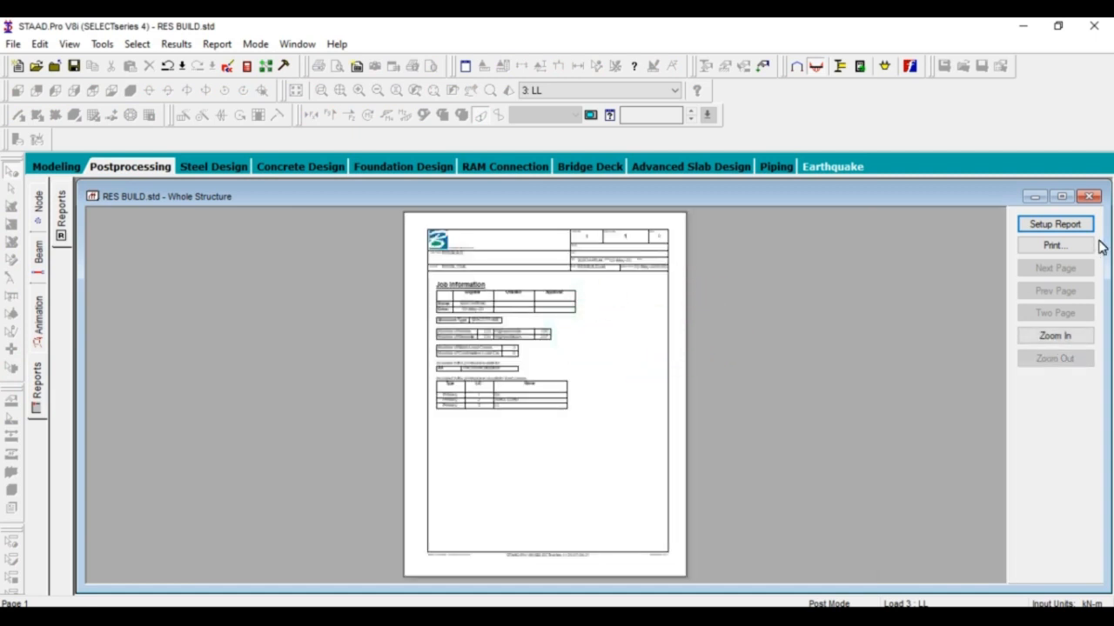
pyautogui.click(1050, 247)
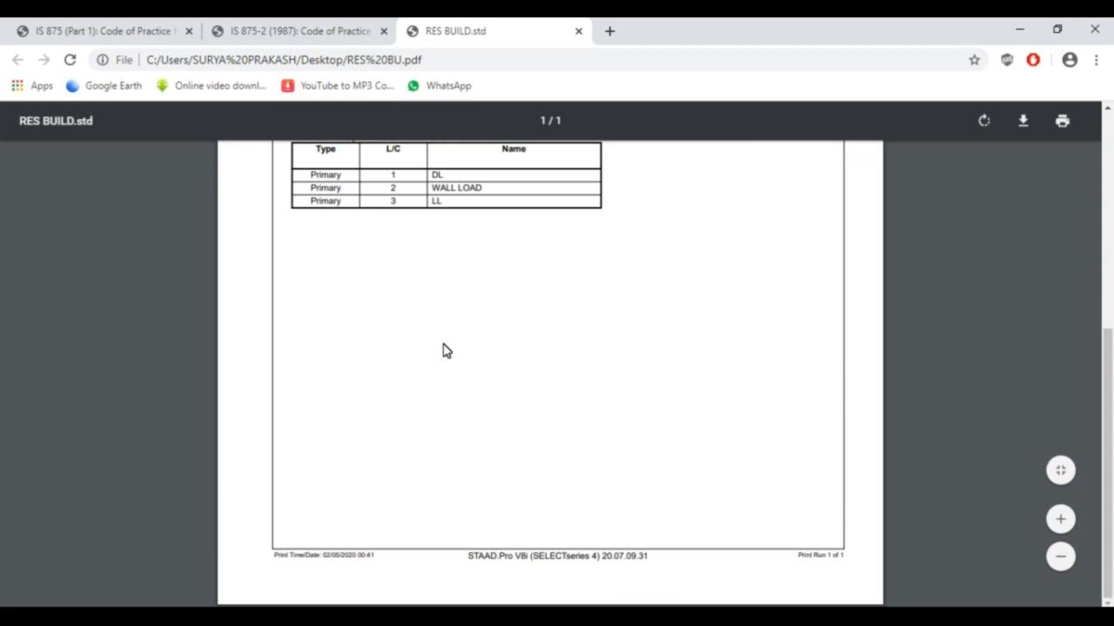
# Step: Examine the printed RES BU.pdf report in the browser, covering the title block, job information, structure data and load case table
pyautogui.scroll(5, 443, 351)
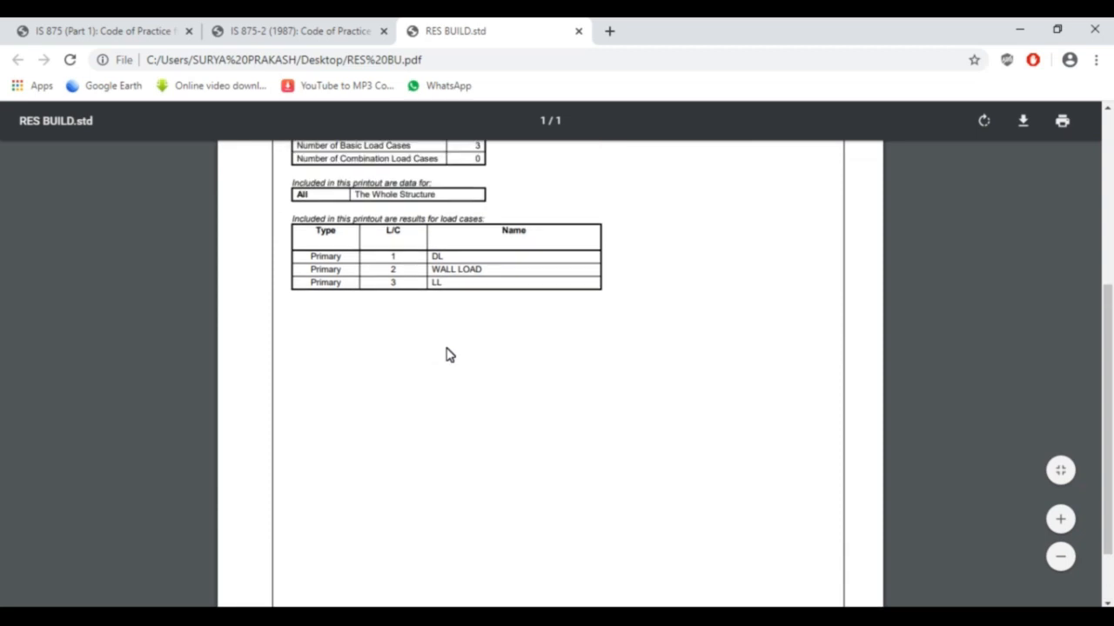
pyautogui.scroll(-2, 503, 315)
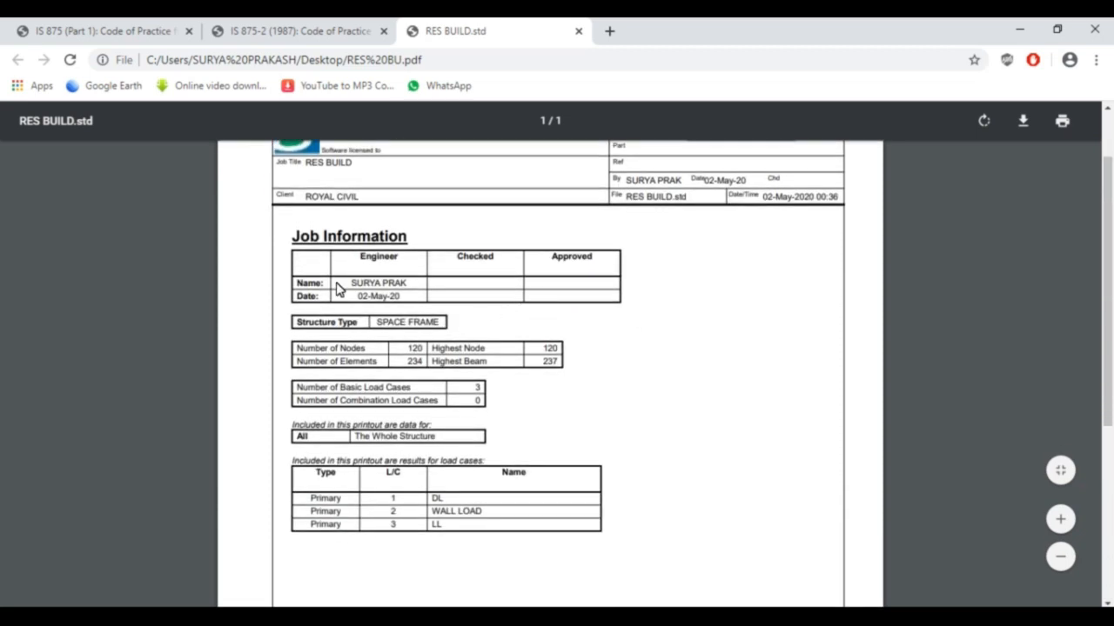
pyautogui.scroll(-4, 365, 313)
pyautogui.scroll(5, 443, 352)
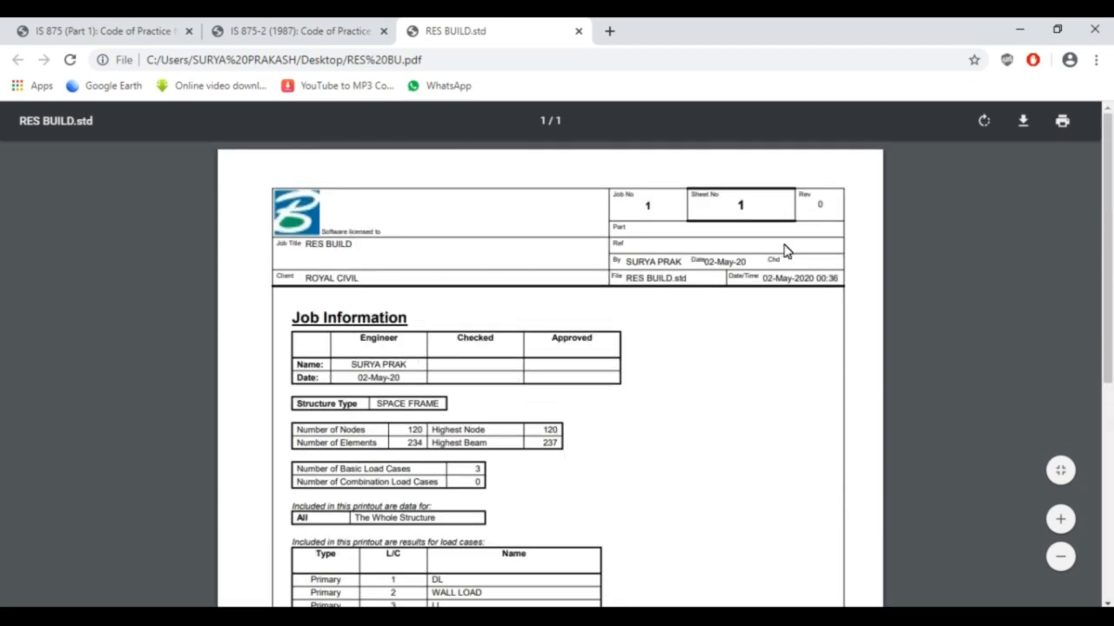
pyautogui.scroll(-6, 684, 408)
pyautogui.scroll(6, 589, 403)
pyautogui.scroll(-2, 307, 350)
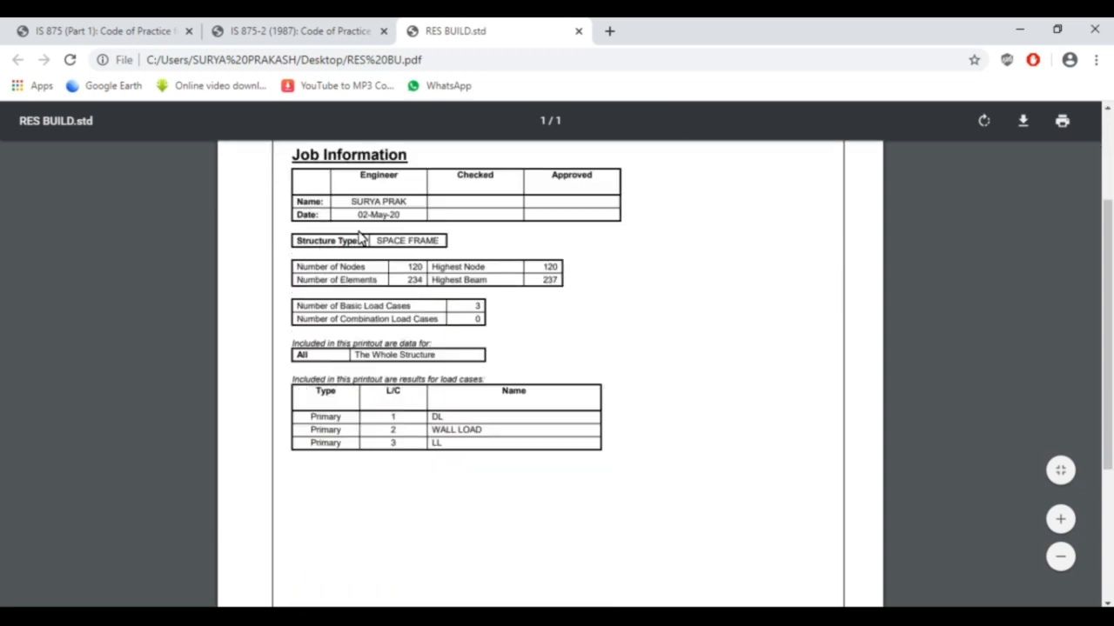